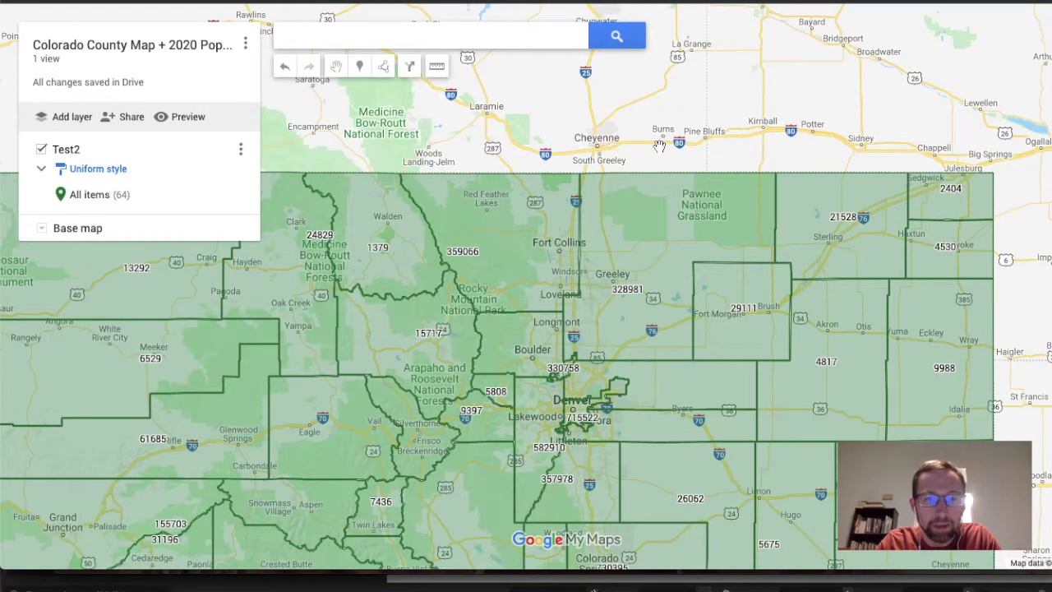
# - Check Morgan County's population of 29111, then recentre the empty New Mexico map over the United States
pyautogui.moveTo(538, 159); pyautogui.dragTo(539, 19)
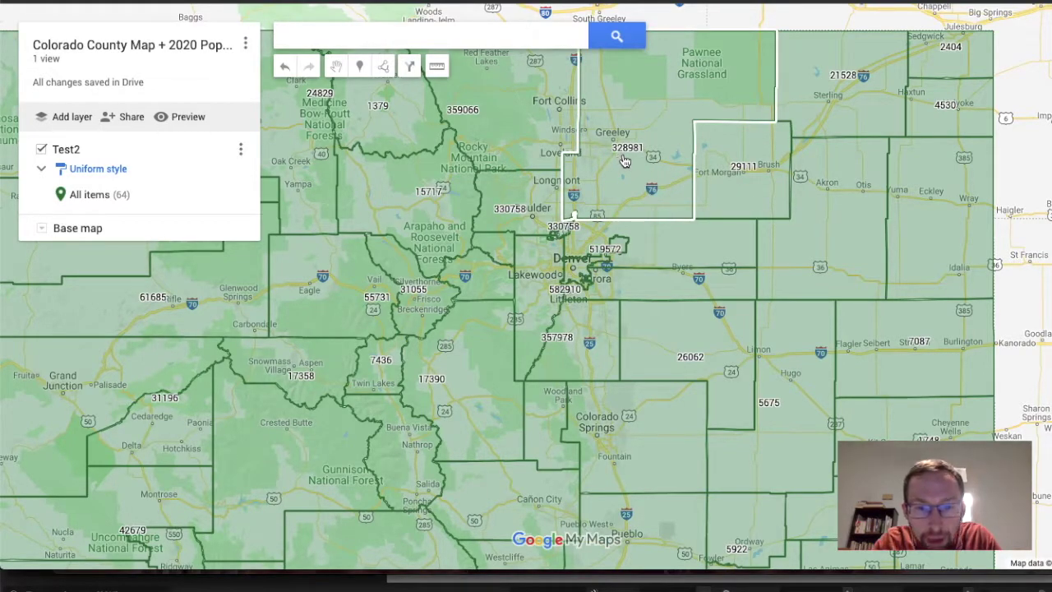
pyautogui.click(742, 193)
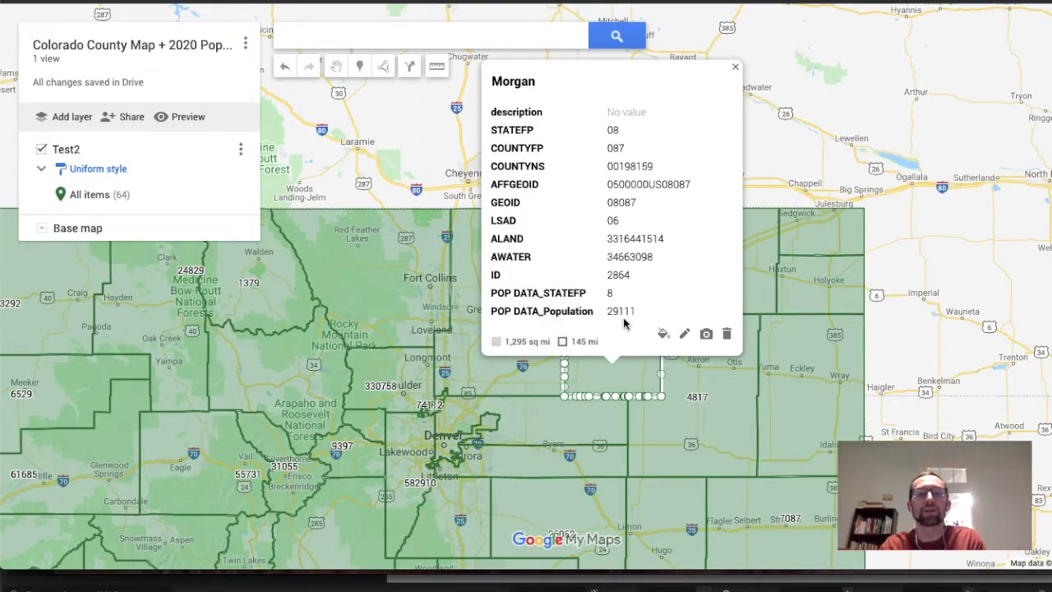
pyautogui.press('Escape')
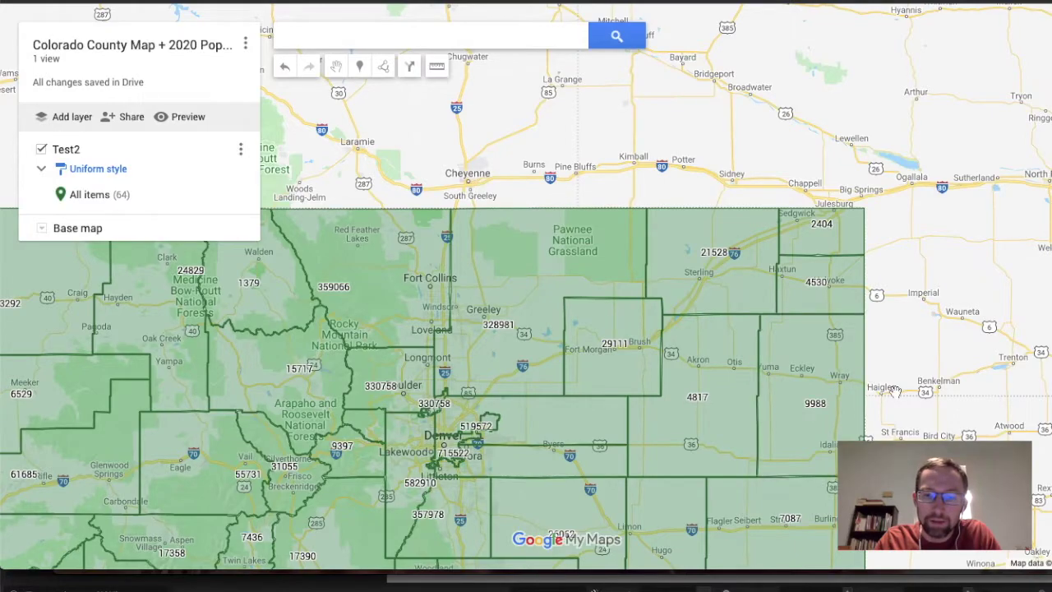
pyautogui.moveTo(894, 392); pyautogui.dragTo(1027, 217)
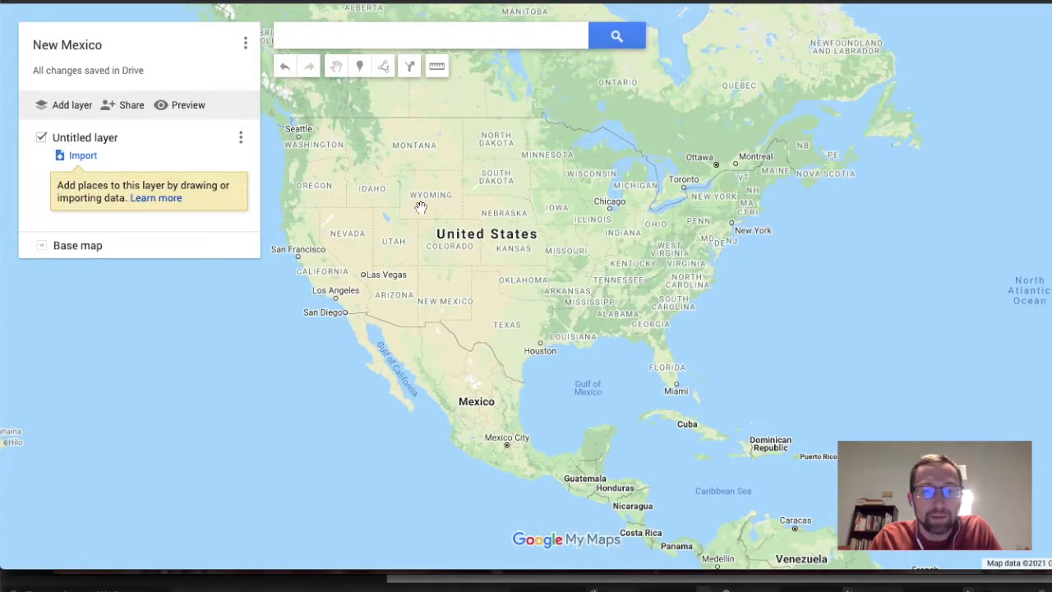
pyautogui.moveTo(420, 206); pyautogui.dragTo(461, 245)
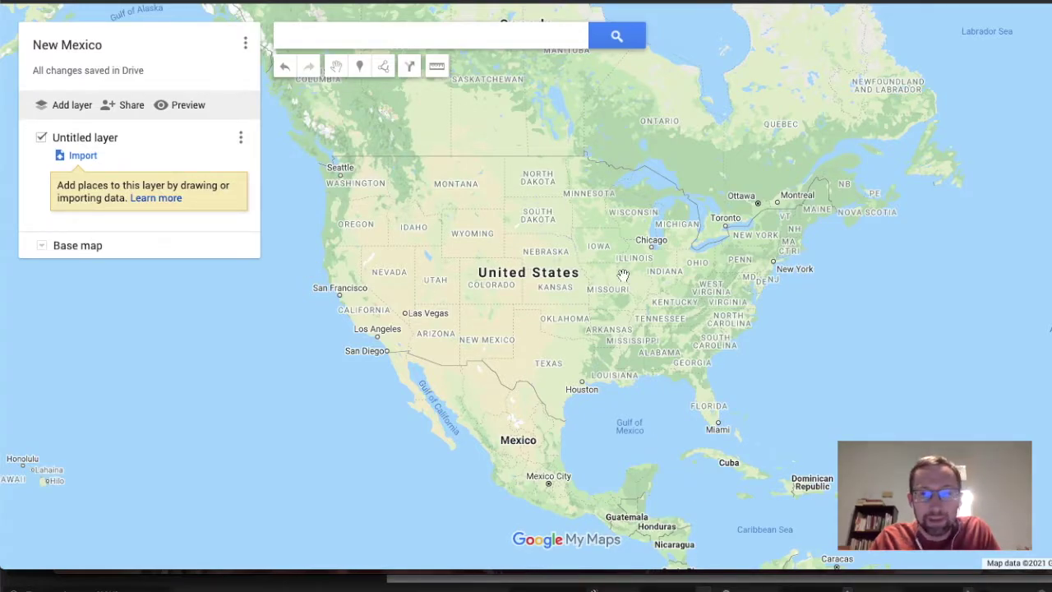
# - Locate cb_2018_us_county_500k.zip among the 2018 County shapefiles on the Census Cartographic Boundary page
pyautogui.hotkey('alt', 'Tab')
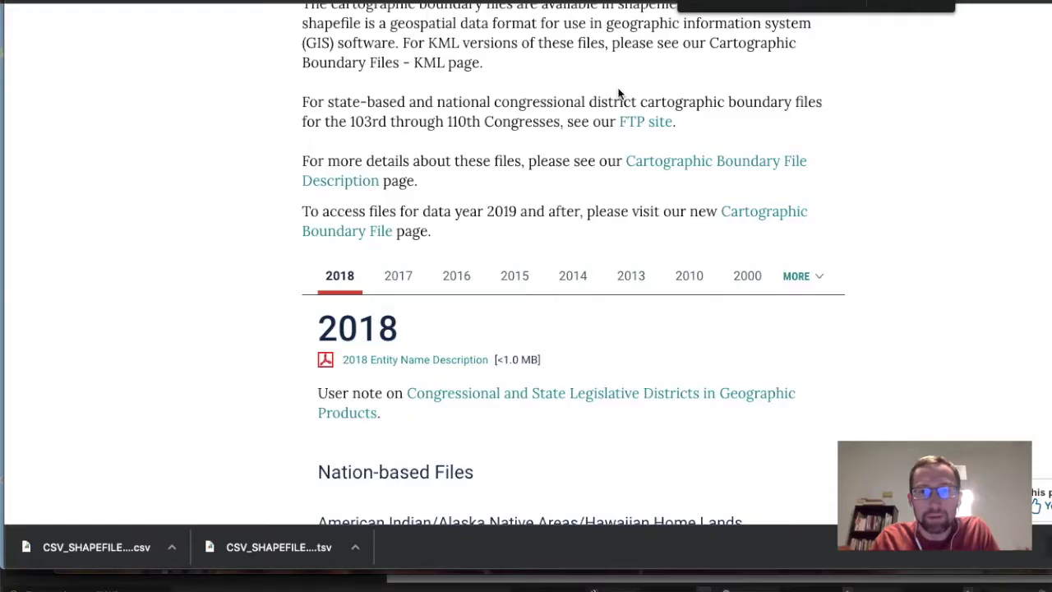
pyautogui.scroll(5, 872, 187)
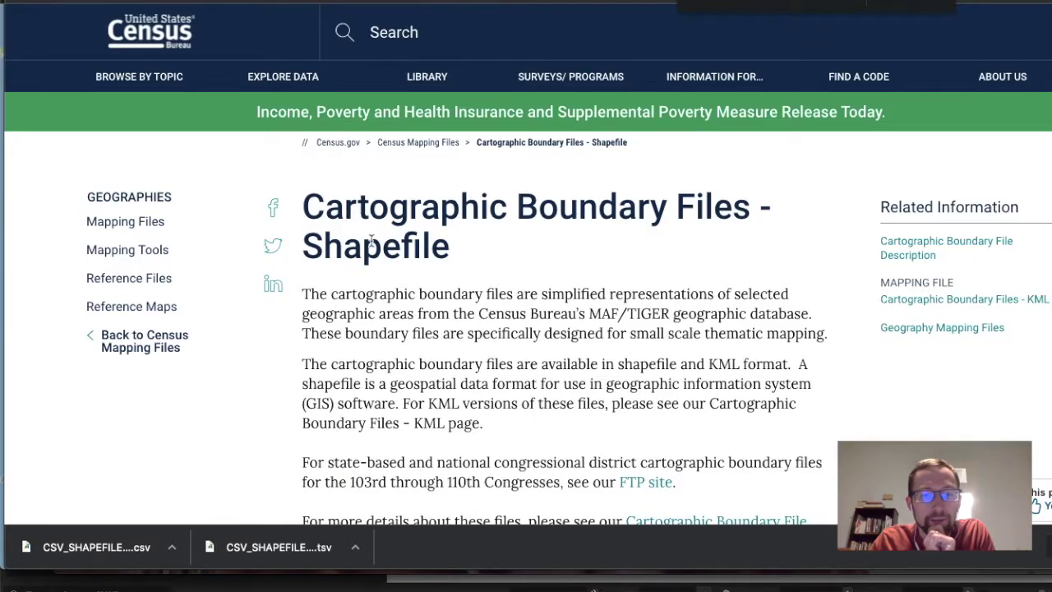
pyautogui.scroll(-1, 479, 268)
pyautogui.scroll(1, 370, 235)
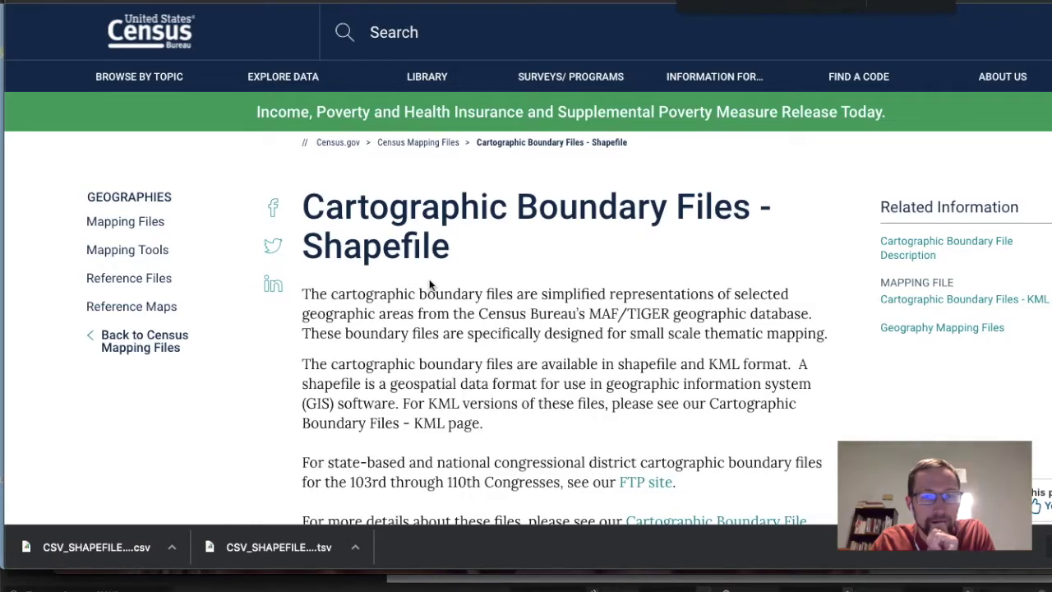
pyautogui.scroll(-5, 382, 217)
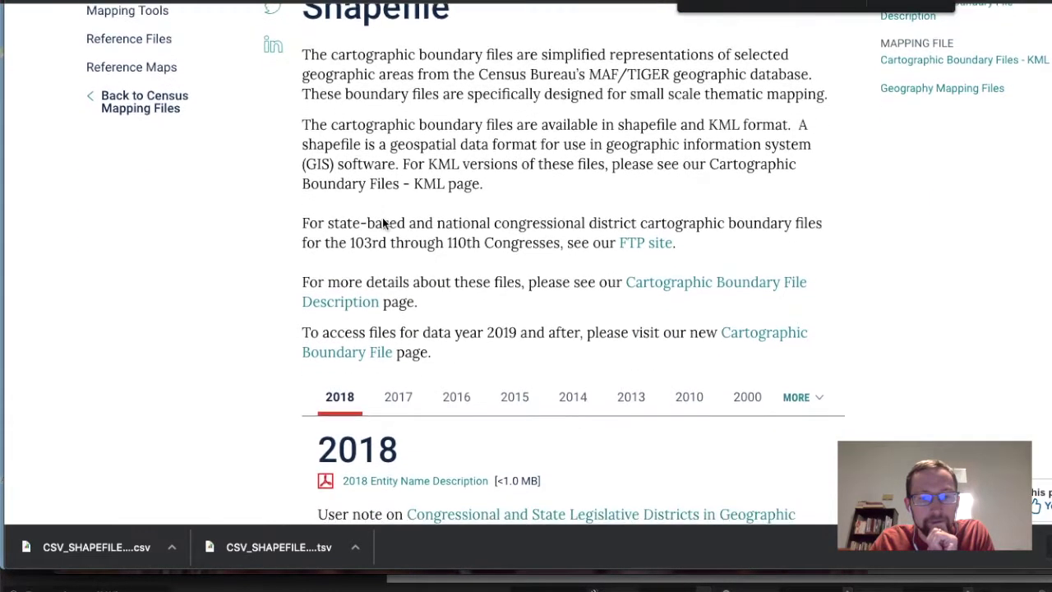
pyautogui.scroll(-2, 382, 217)
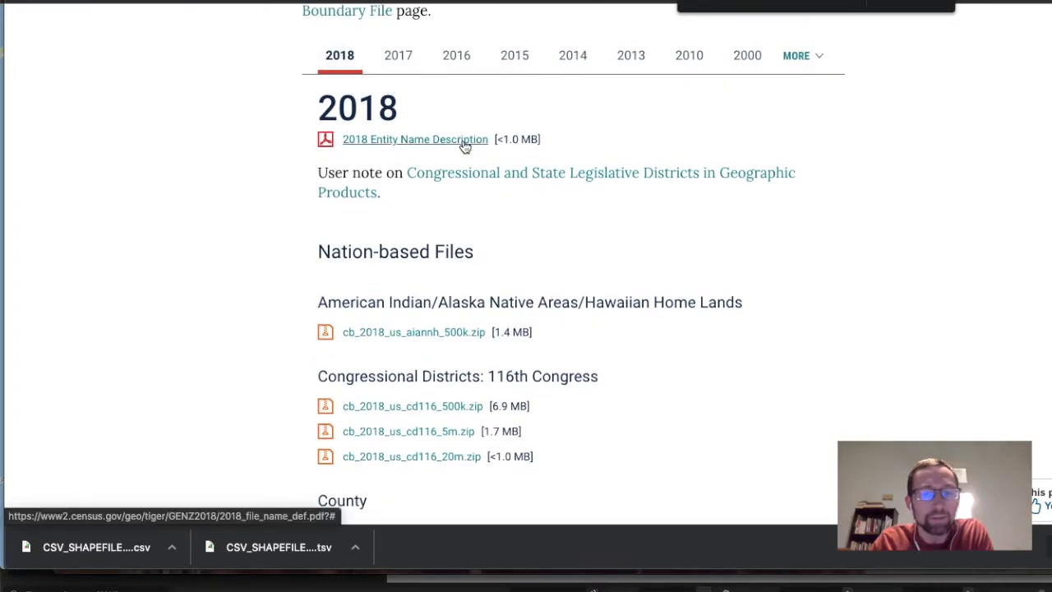
pyautogui.scroll(-2, 537, 409)
pyautogui.scroll(-1, 536, 411)
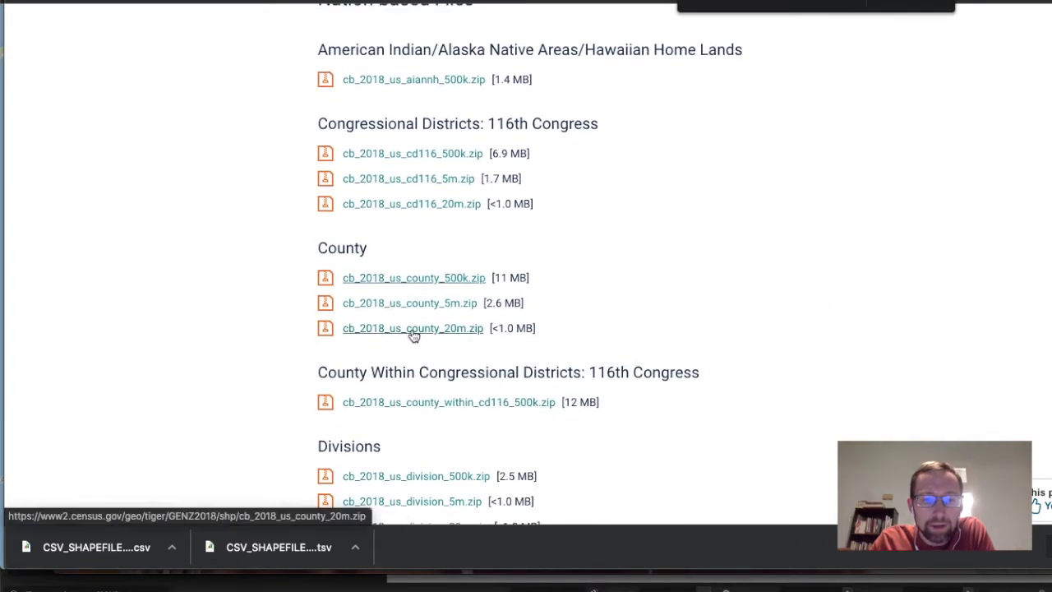
pyautogui.hotkey('ctrl', '+')
pyautogui.hotkey('ctrl', '+')
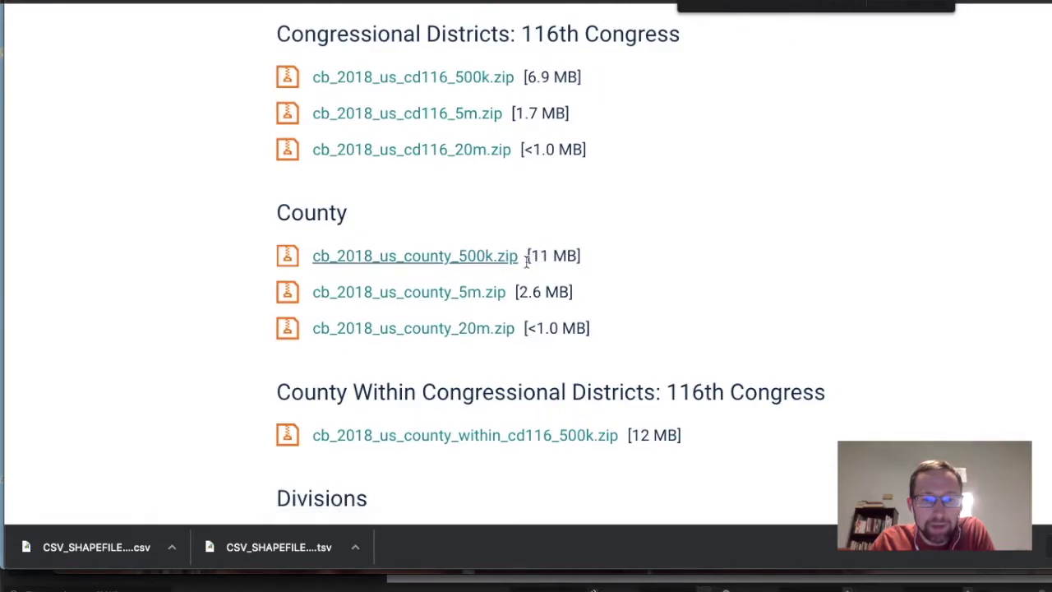
pyautogui.moveTo(514, 257); pyautogui.dragTo(315, 240)
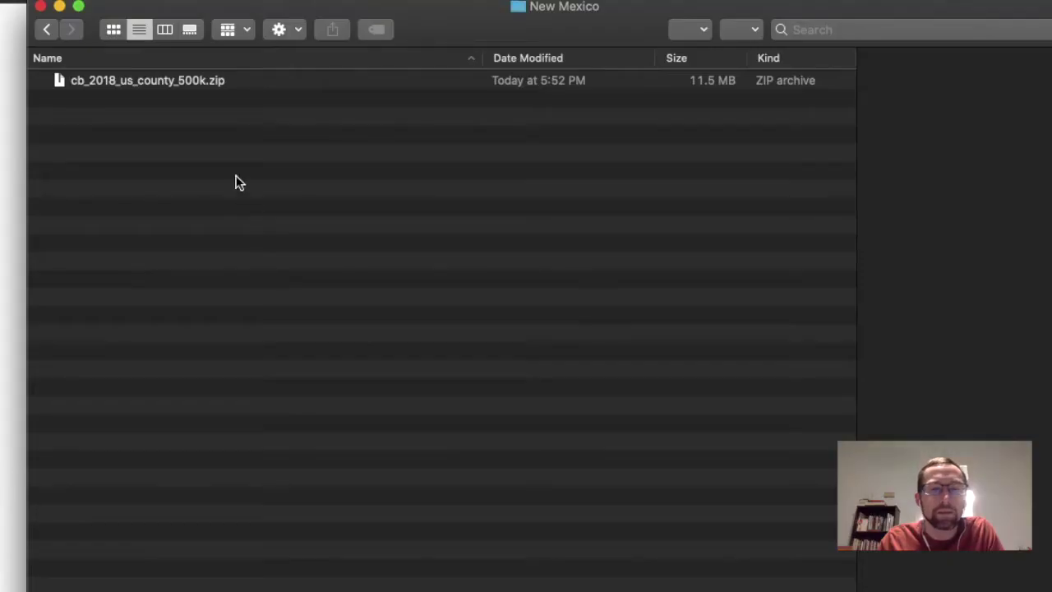
# - Extract cb_2018_us_county_500k.zip, trash the zip, and select the .shp inside the extracted folder
pyautogui.click(168, 81)
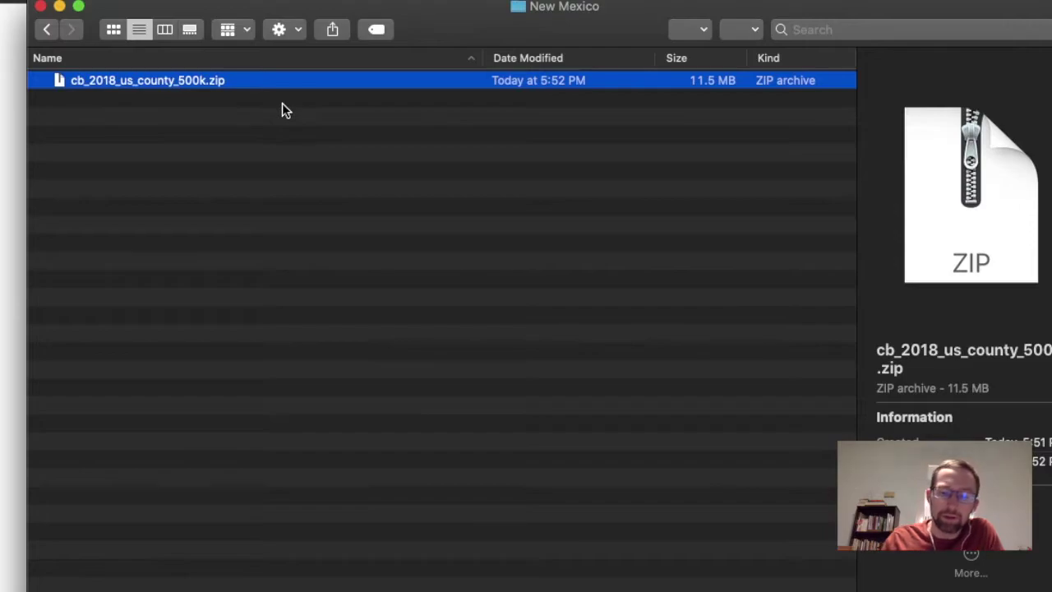
pyautogui.press('super+o')
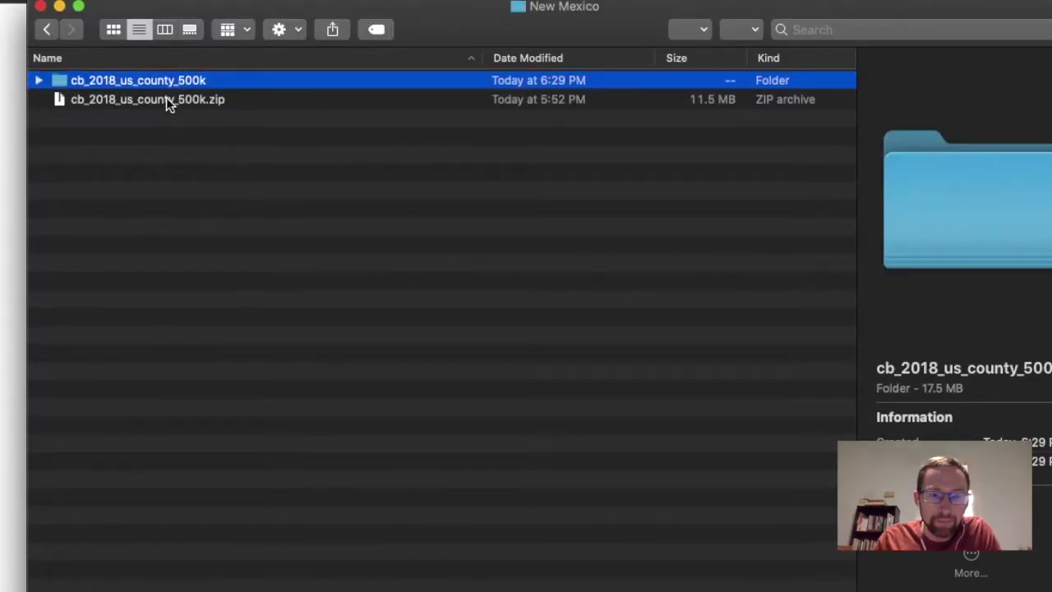
pyautogui.click(165, 97)
pyautogui.press('super+BackSpace')
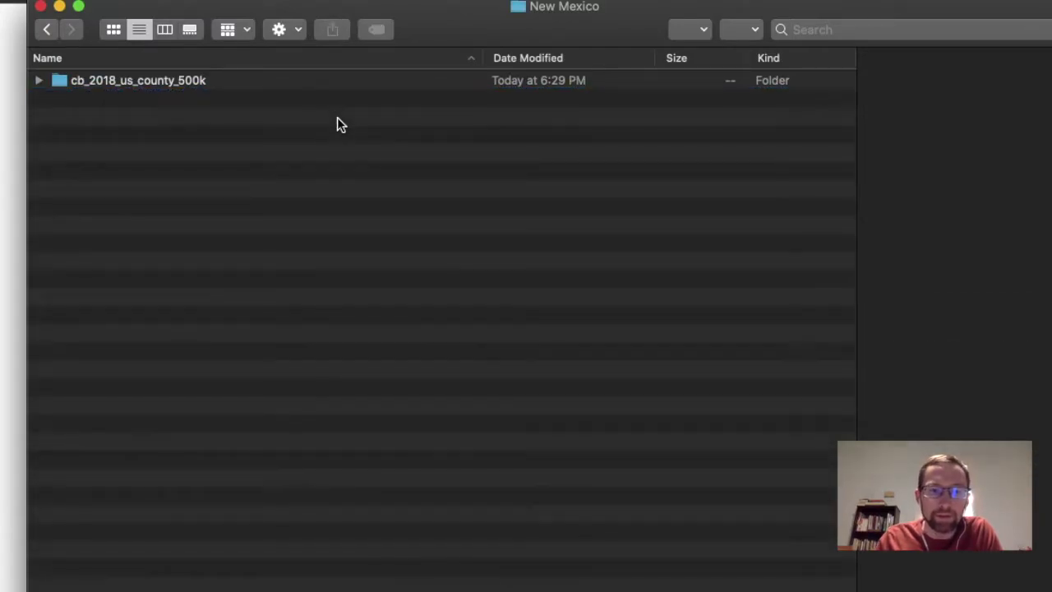
pyautogui.press('Up')
pyautogui.press('super+o')
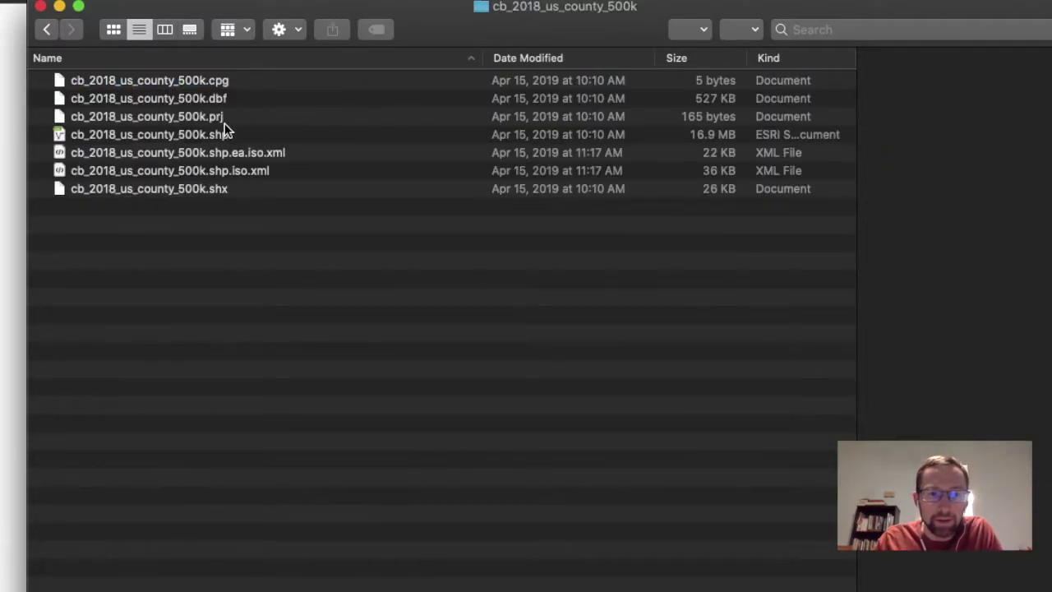
pyautogui.click(233, 135)
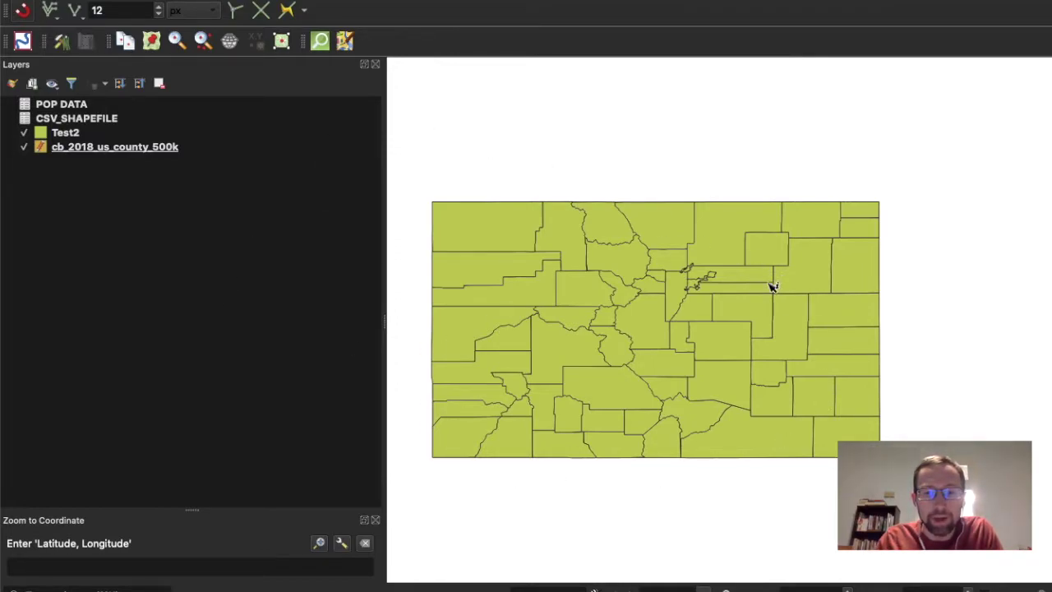
# - Close the old Colorado QGIS project, discarding its unsaved changes
pyautogui.click(107, 0)
pyautogui.click(107, 0)
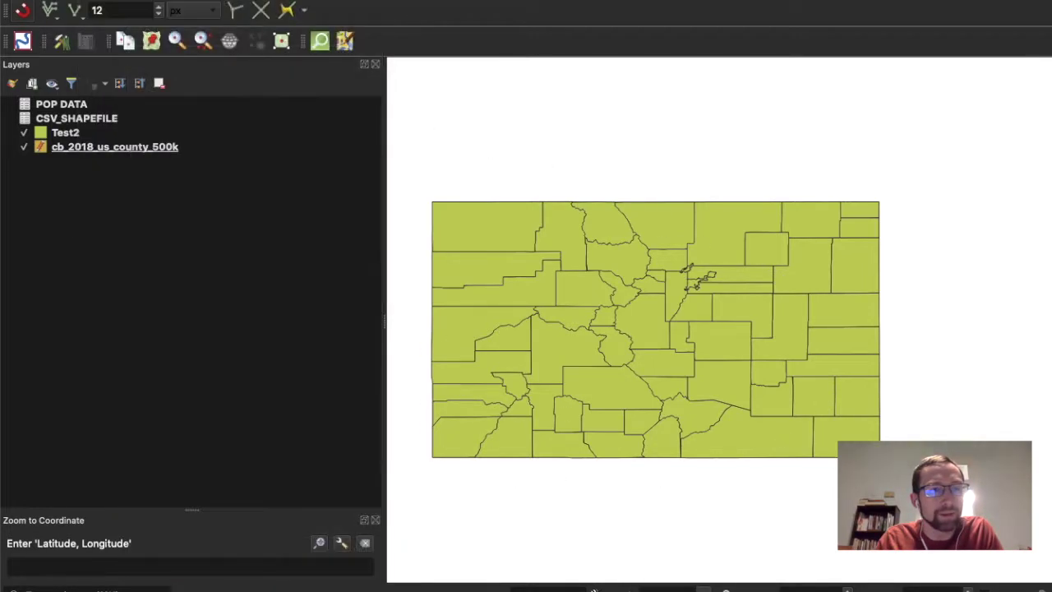
pyautogui.click(107, 0)
pyautogui.click(107, 22)
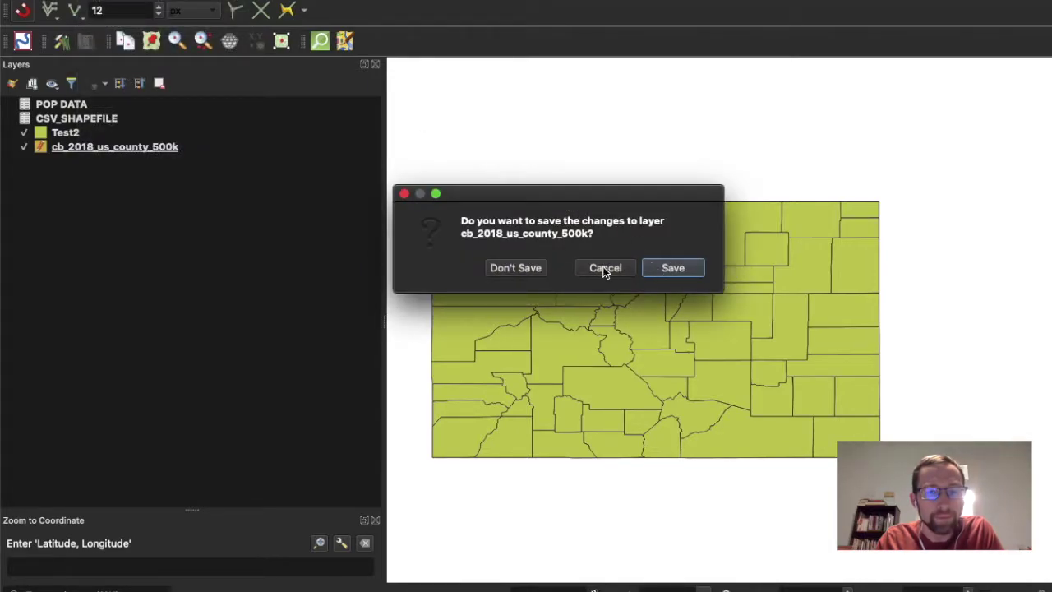
pyautogui.click(515, 269)
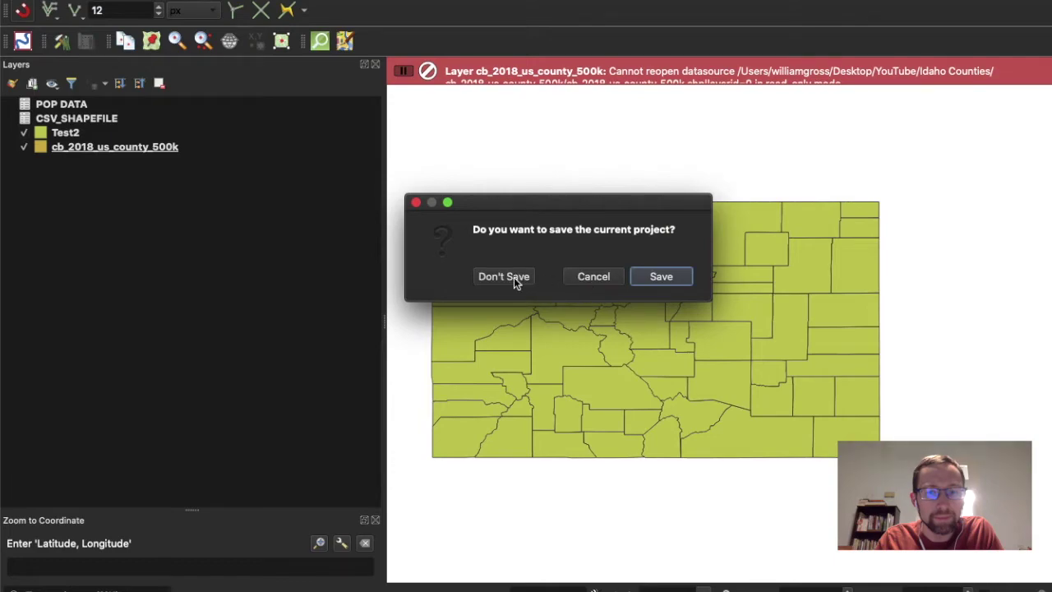
pyautogui.click(514, 277)
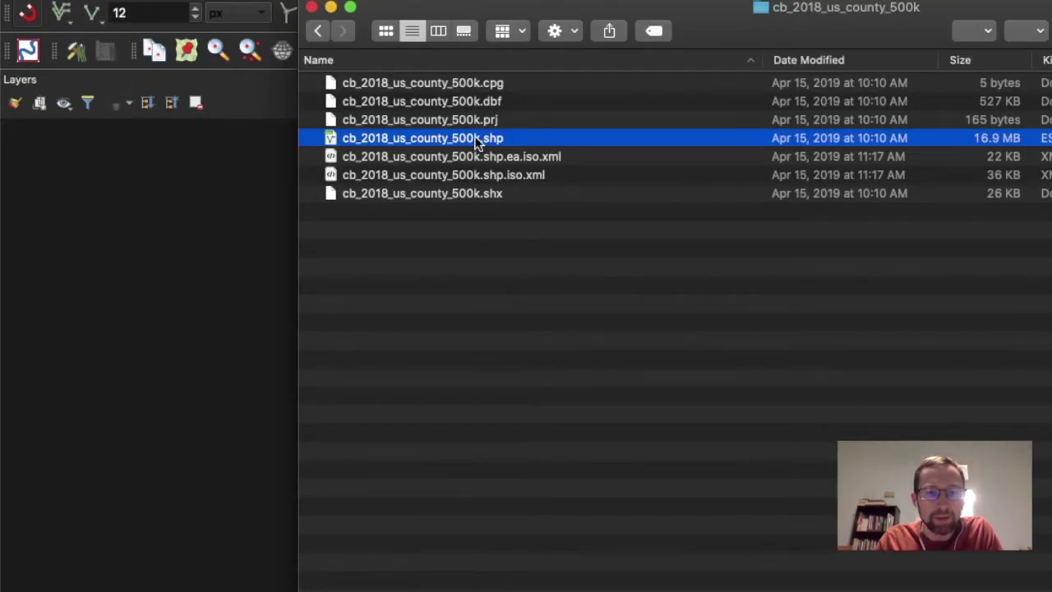
# - Add the cb_2018_us_county_500k shapefile to the empty project and frame Arizona and New Mexico
pyautogui.moveTo(477, 143); pyautogui.dragTo(804, 394)
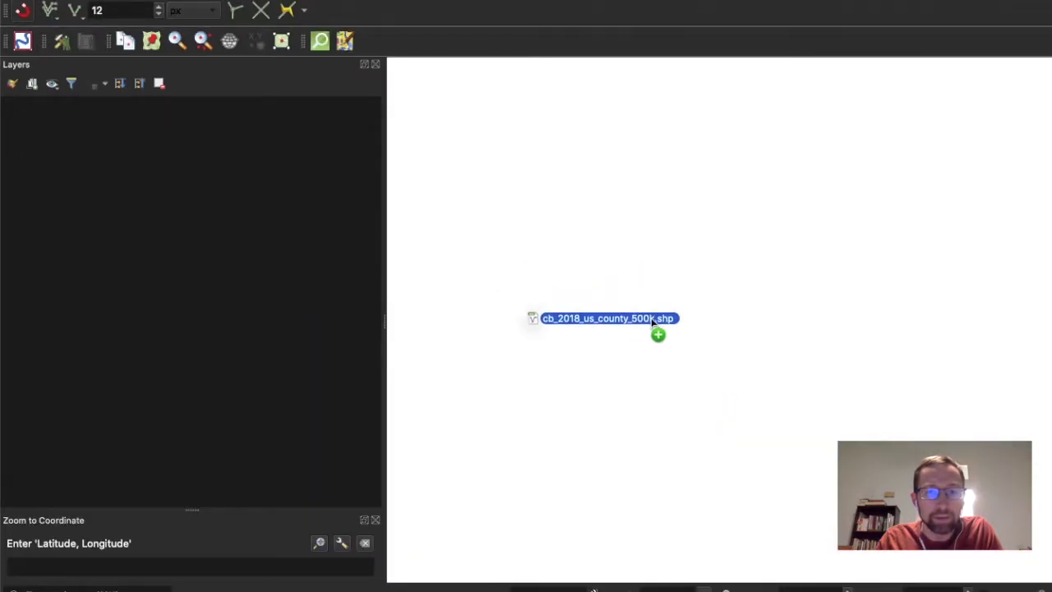
pyautogui.moveTo(652, 320)
pyautogui.mouseDown()
pyautogui.moveTo(697, 308)
pyautogui.moveTo(666, 314)
pyautogui.mouseUp()
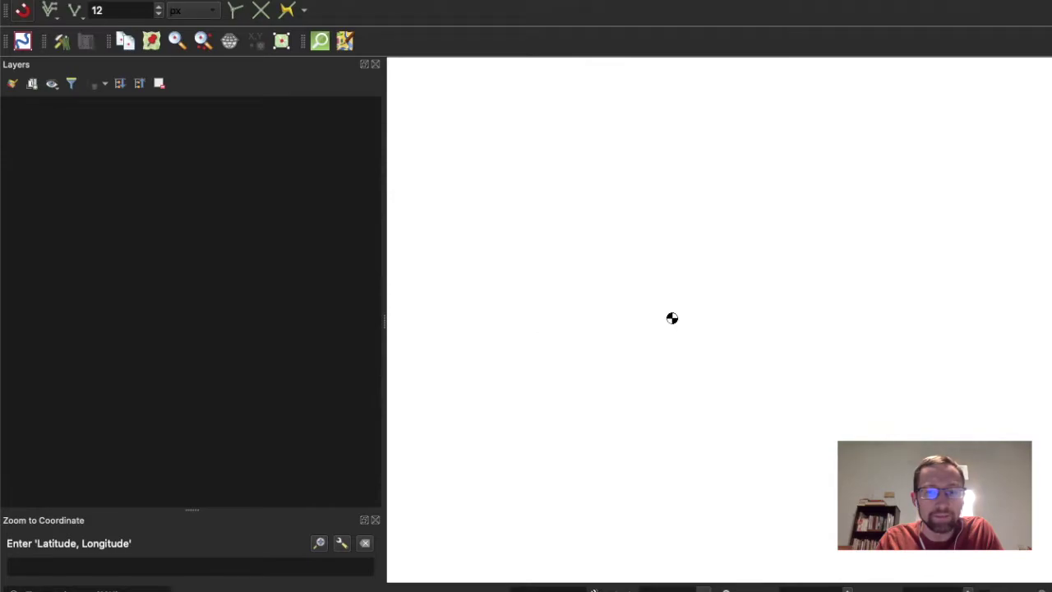
pyautogui.scroll(3, 581, 307)
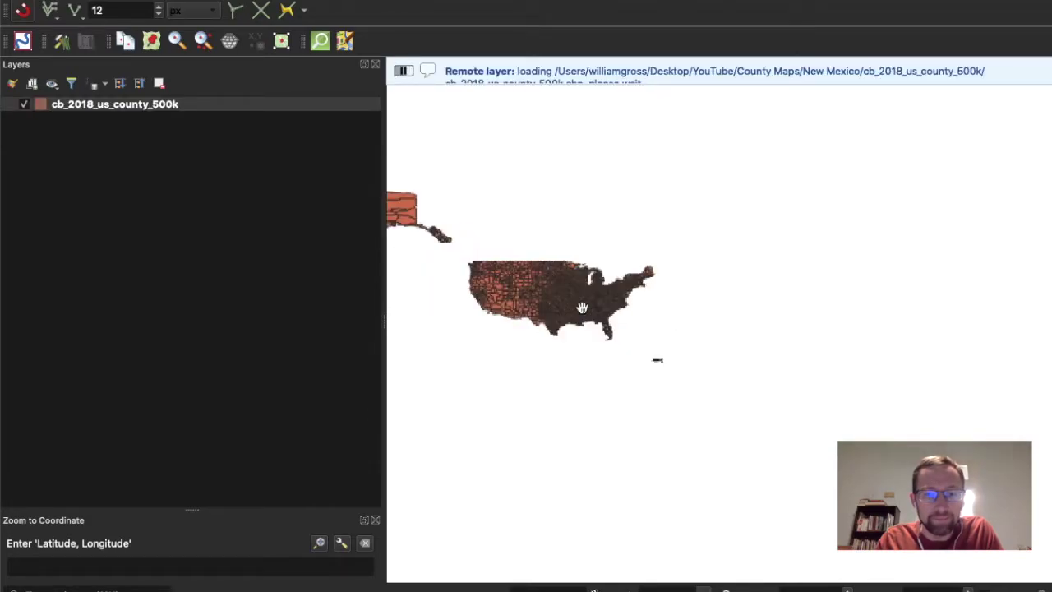
pyautogui.scroll(4, 528, 348)
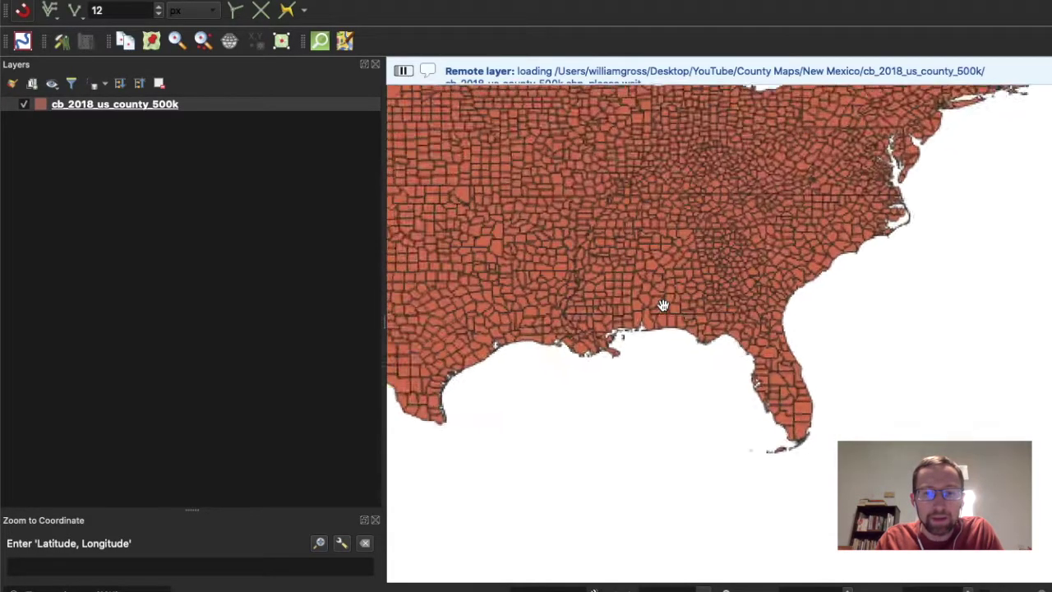
pyautogui.moveTo(587, 450); pyautogui.dragTo(737, 441)
pyautogui.moveTo(555, 424); pyautogui.dragTo(679, 524)
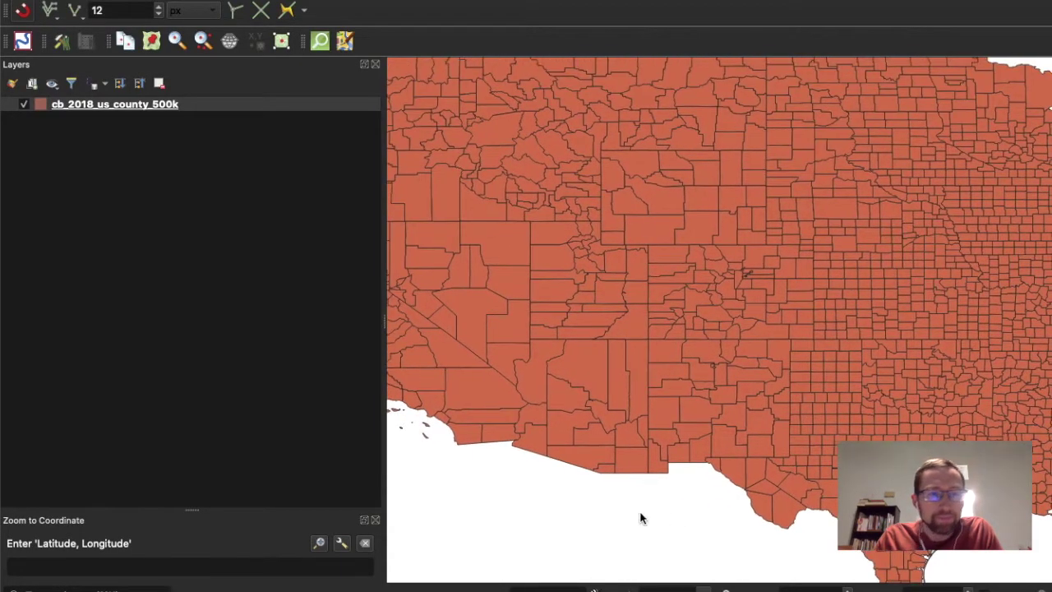
pyautogui.click(94, 107)
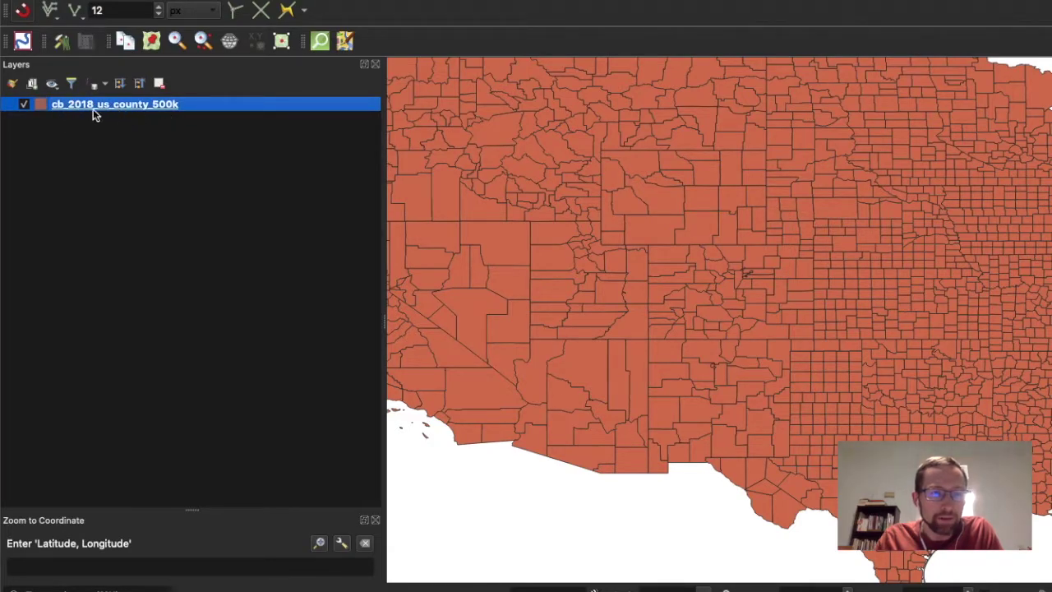
# - Create an integer 'ID' field calculated as $id in the county attribute table, then close the table
pyautogui.rightClick(109, 107)
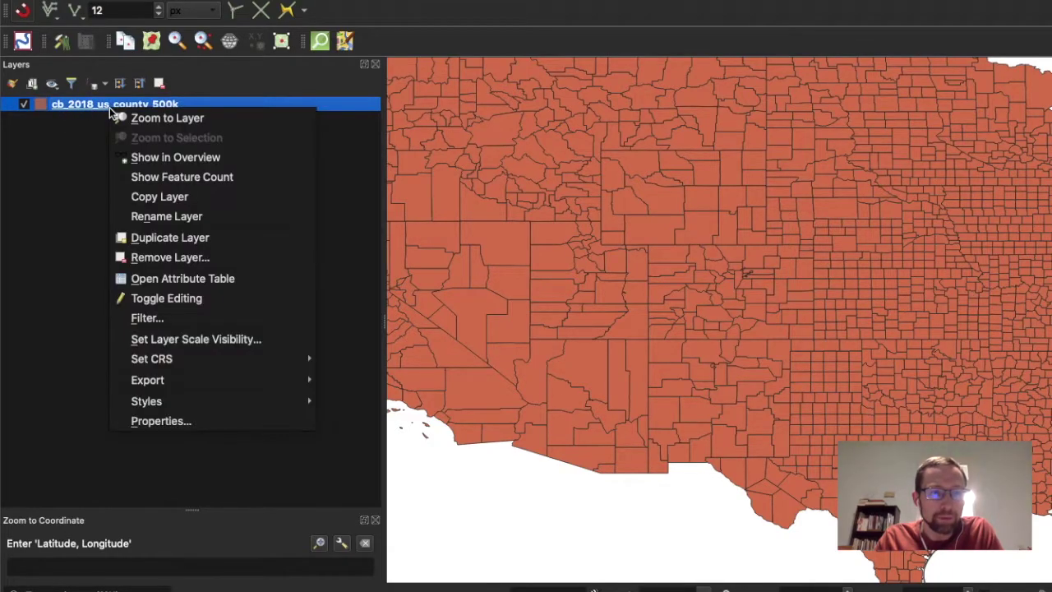
pyautogui.click(232, 280)
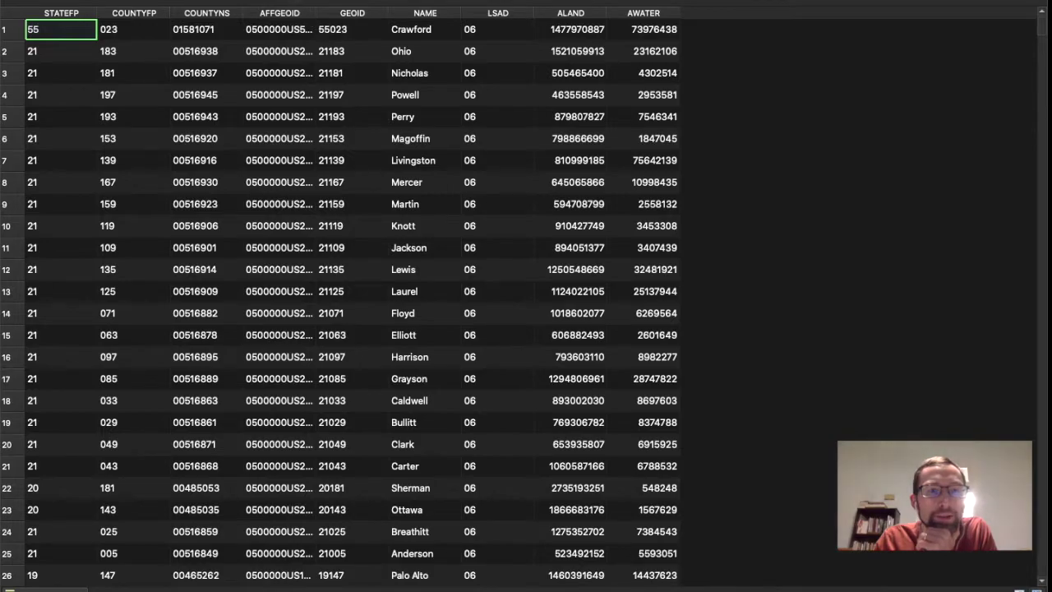
pyautogui.moveTo(317, 10)
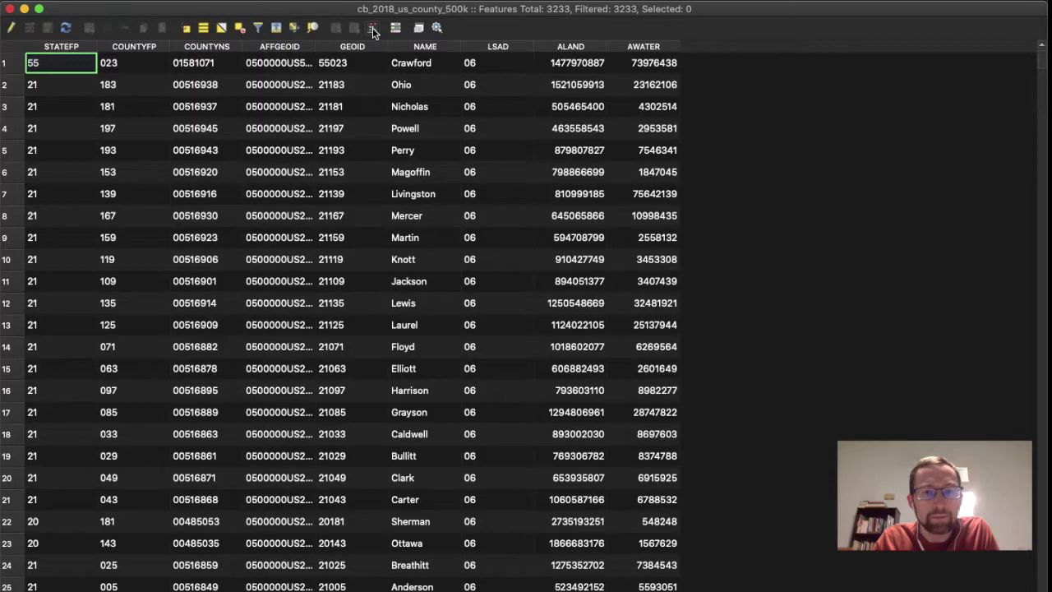
pyautogui.click(373, 31)
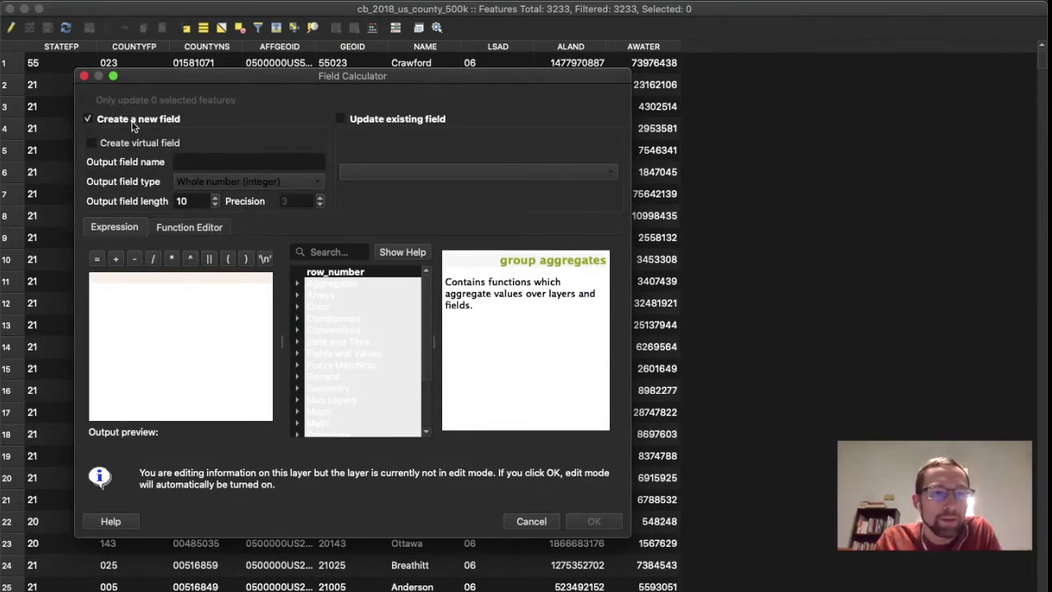
pyautogui.click(203, 162)
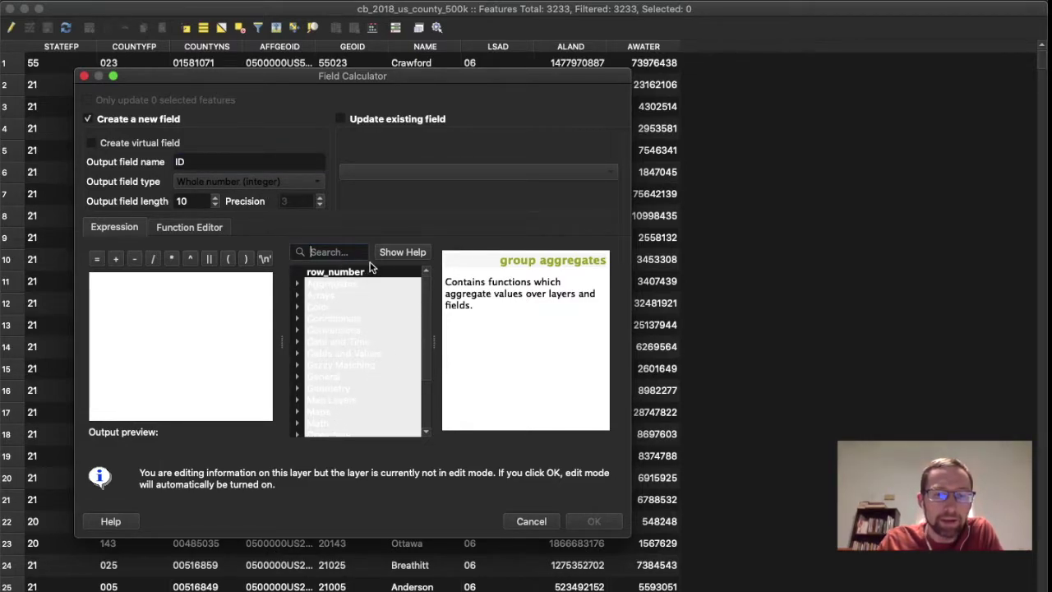
pyautogui.write('id')
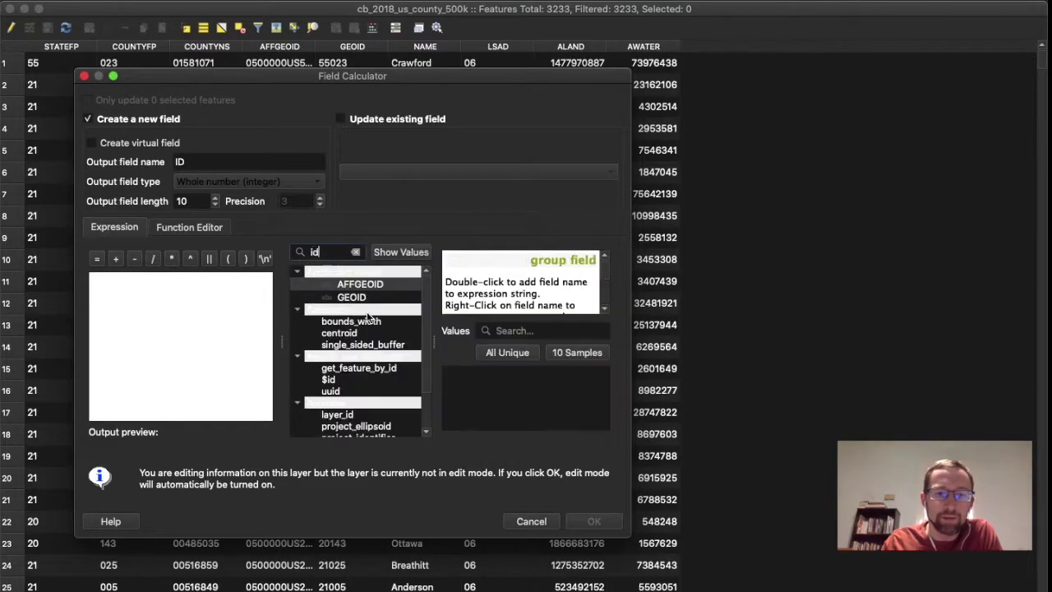
pyautogui.click(328, 381)
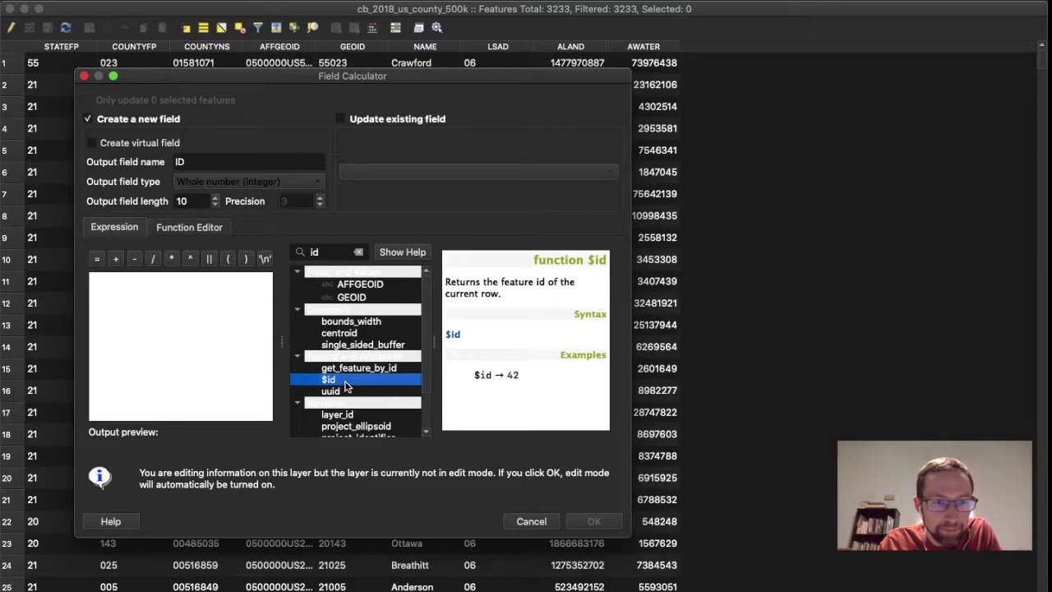
pyautogui.doubleClick(329, 379)
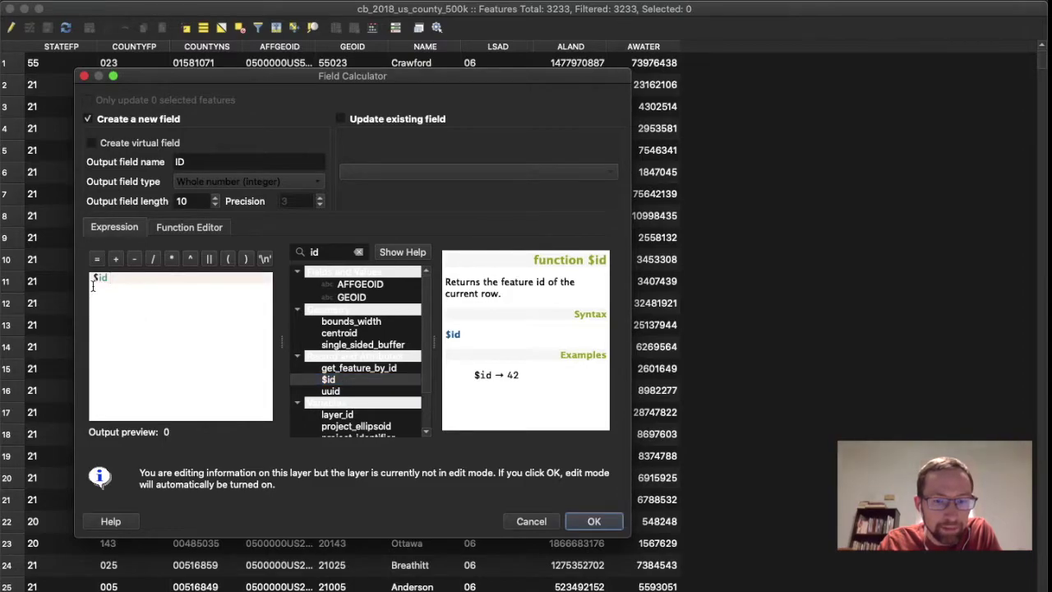
pyautogui.click(592, 522)
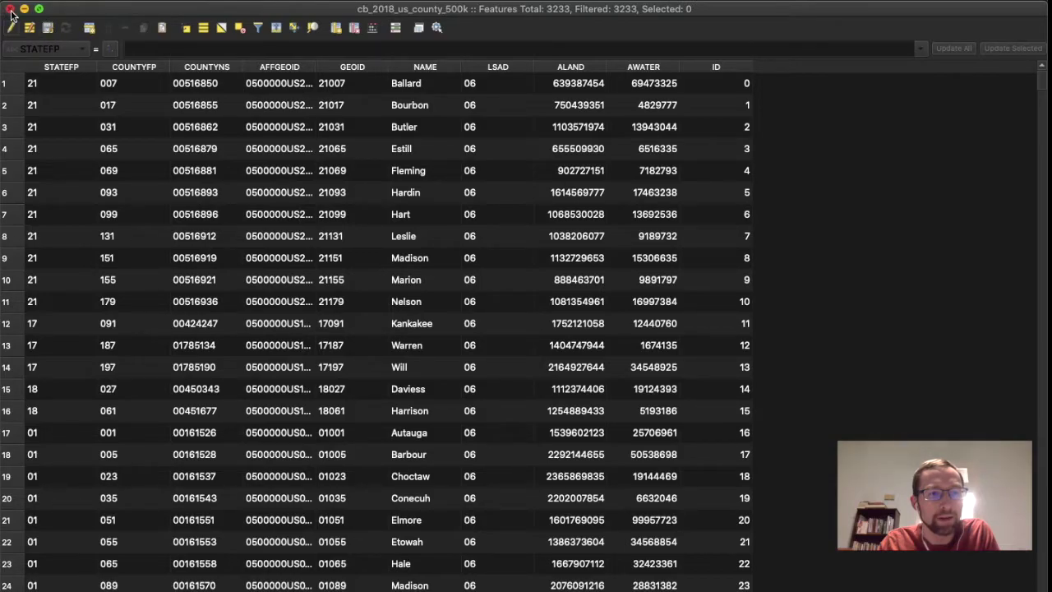
pyautogui.click(10, 8)
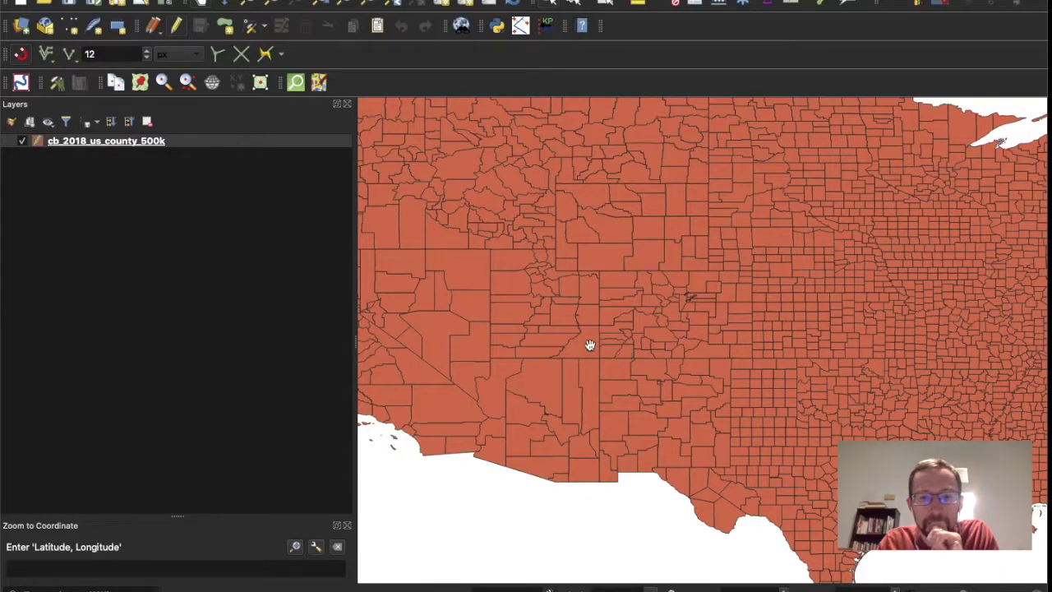
# - Identify San Juan County in New Mexico, confirming STATEFP 35 and ID 548
pyautogui.scroll(-4, 736, 440)
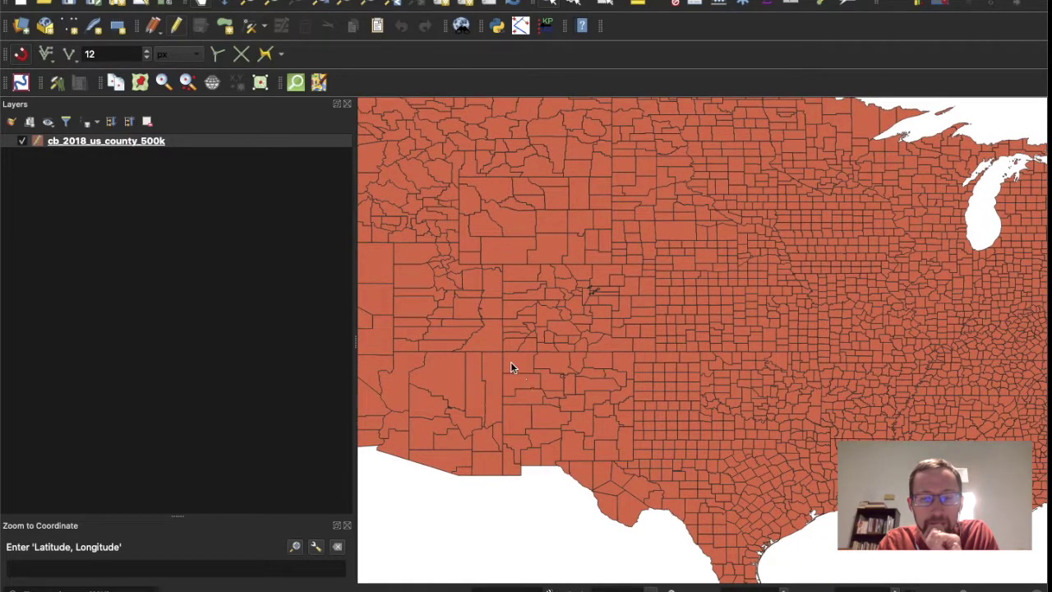
pyautogui.press('Left')
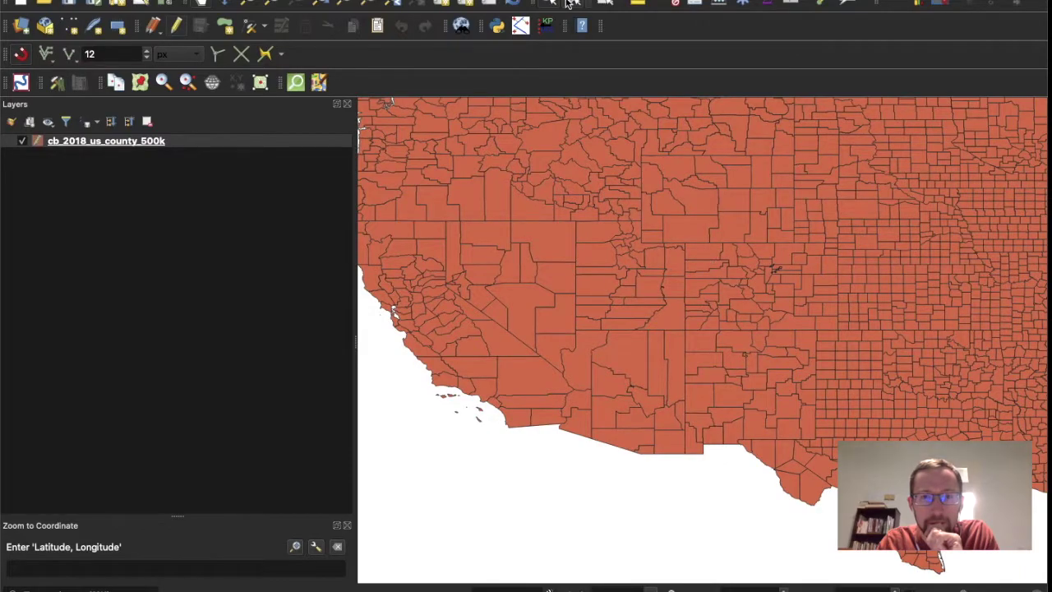
pyautogui.click(707, 341)
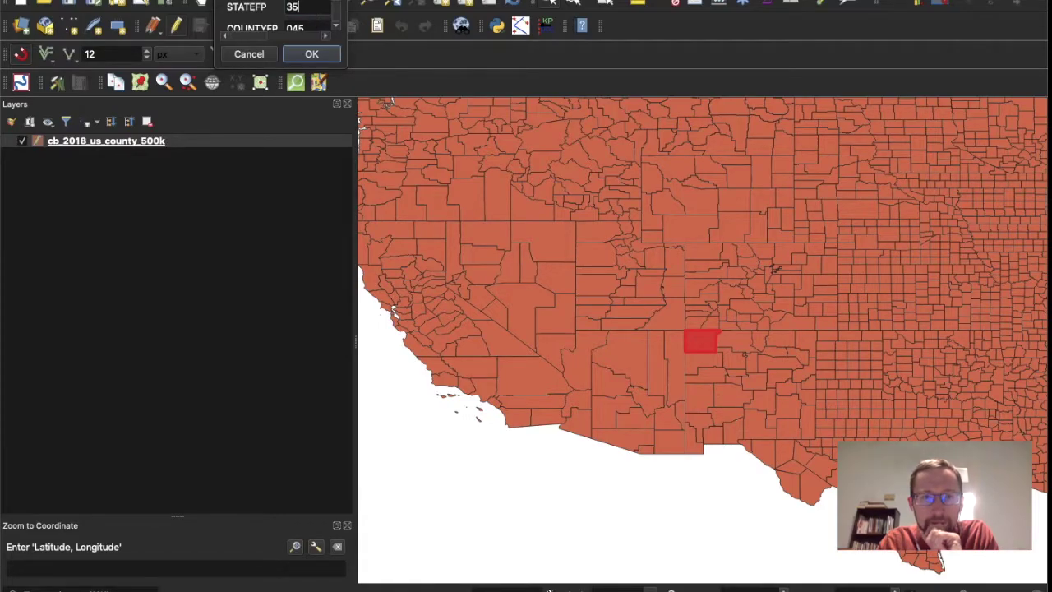
pyautogui.moveTo(276, 1); pyautogui.dragTo(460, 171)
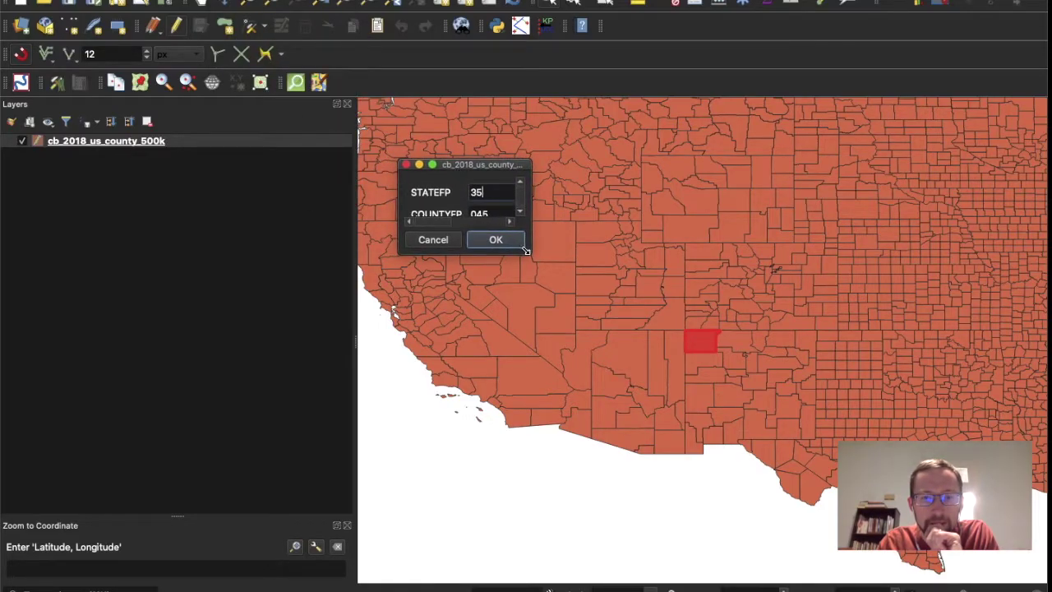
pyautogui.moveTo(530, 253); pyautogui.dragTo(782, 502)
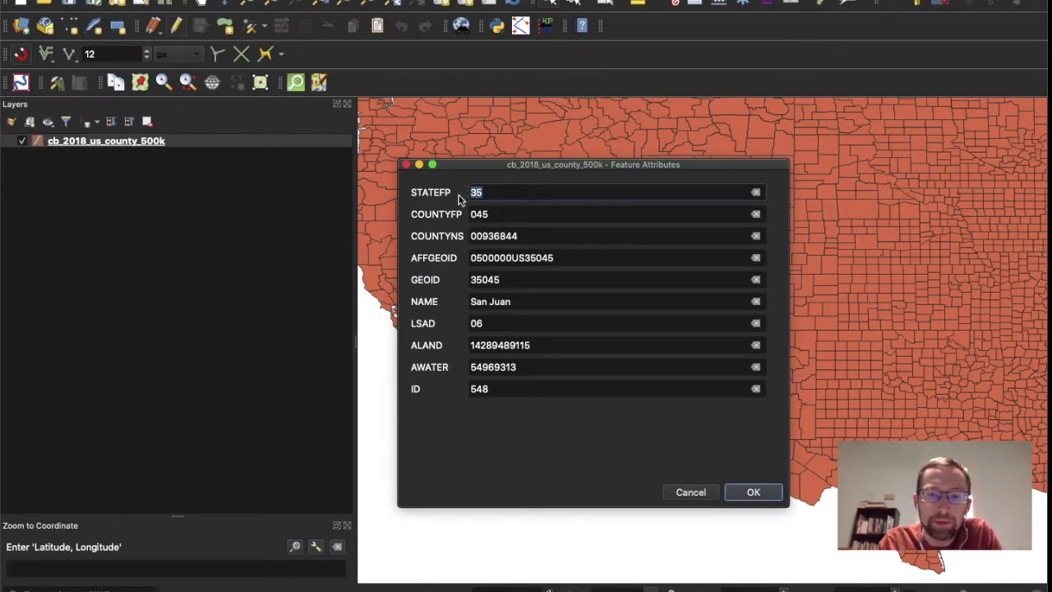
pyautogui.moveTo(462, 194); pyautogui.dragTo(495, 190)
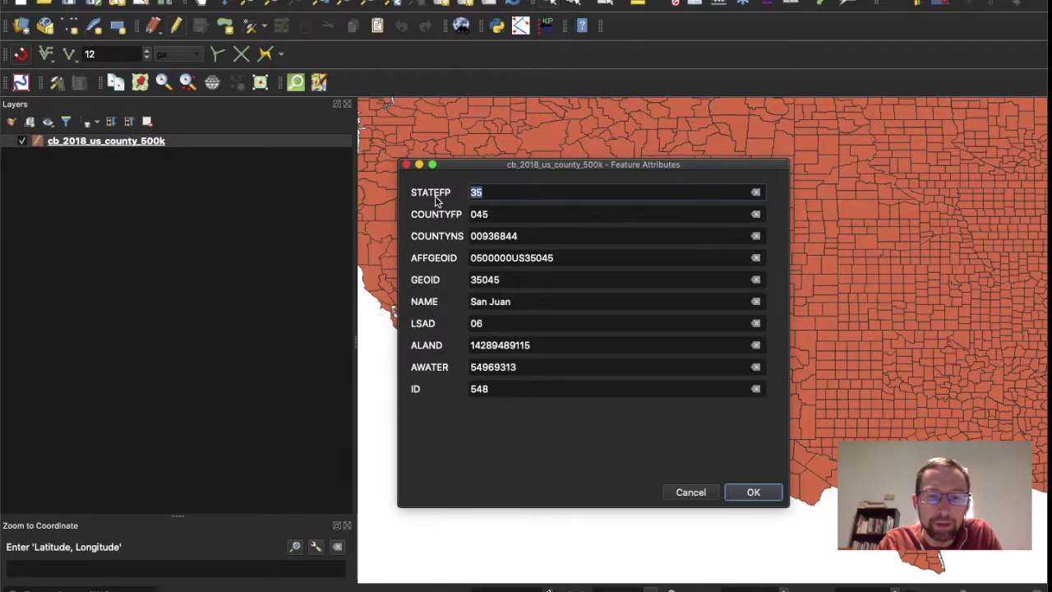
pyautogui.click(405, 165)
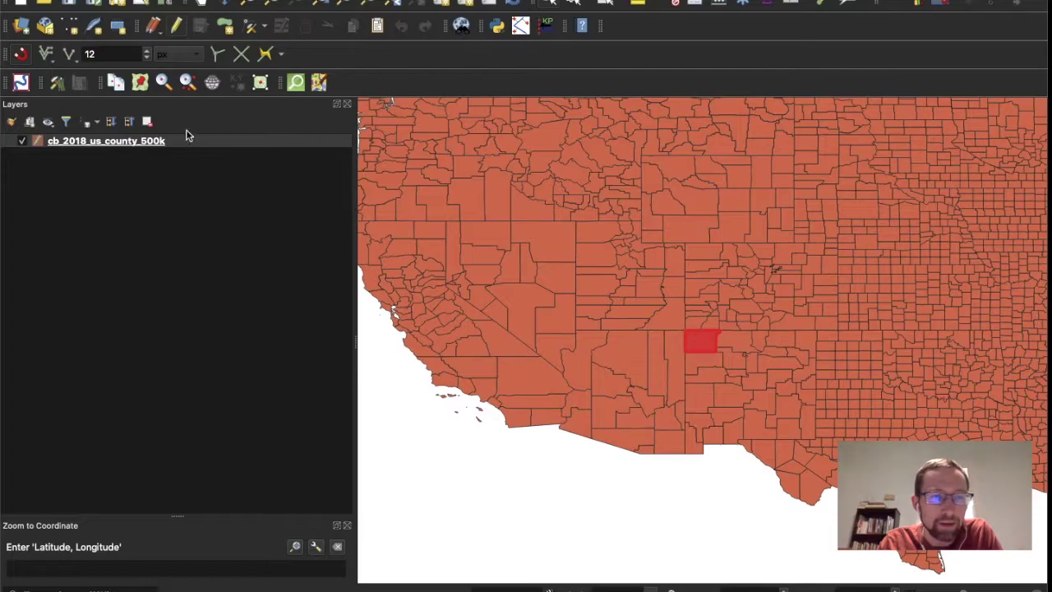
# - Open the county attribute table sorted by STATEFP ascending
pyautogui.click(109, 146)
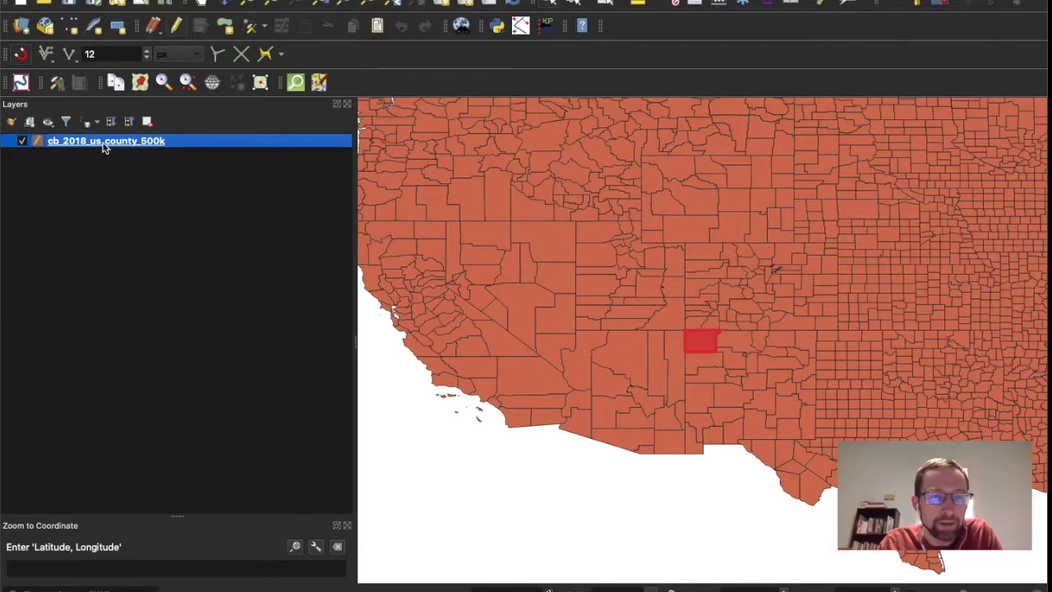
pyautogui.rightClick(105, 147)
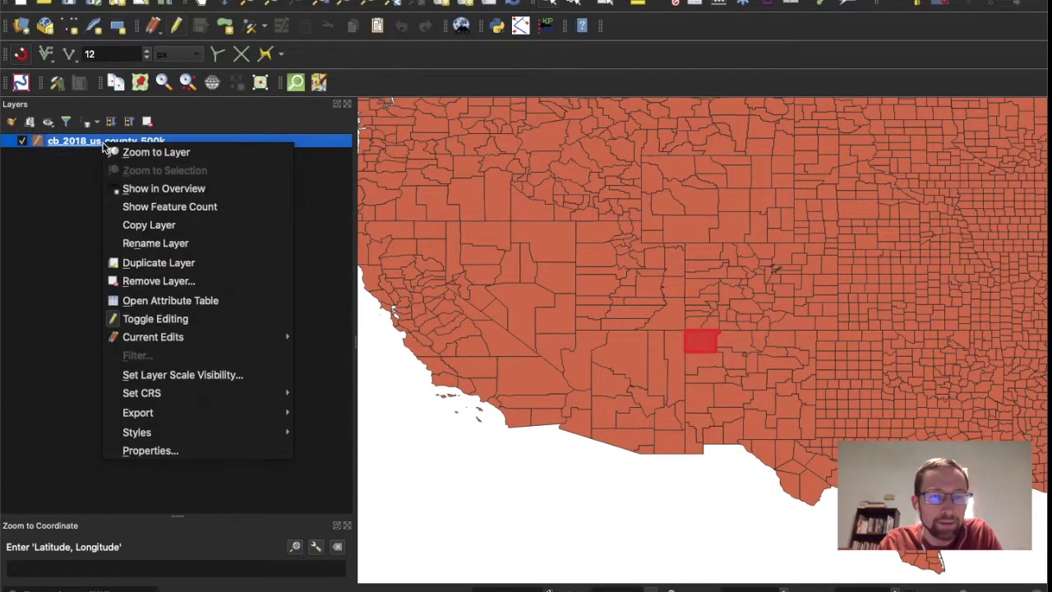
pyautogui.click(193, 301)
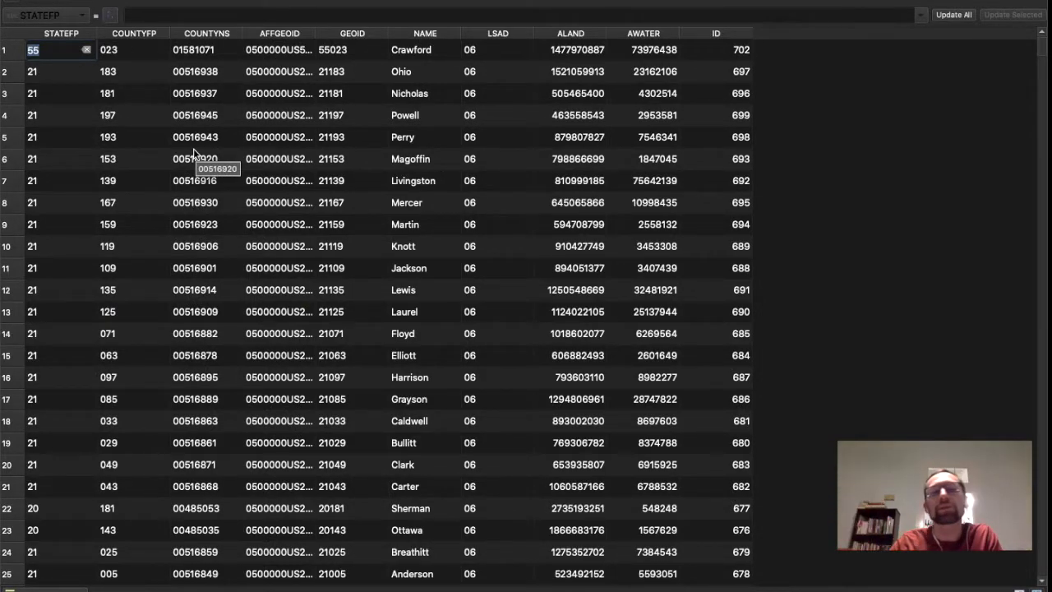
pyautogui.click(67, 34)
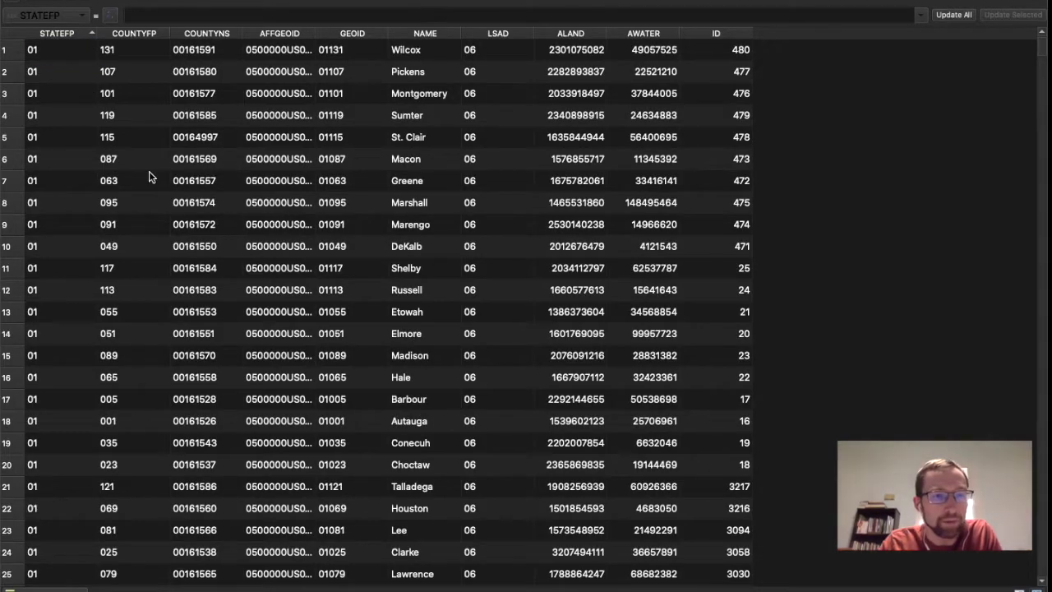
# - Select rows 1 through 1795, every county listed before New Mexico's code 35
pyautogui.click(18, 58)
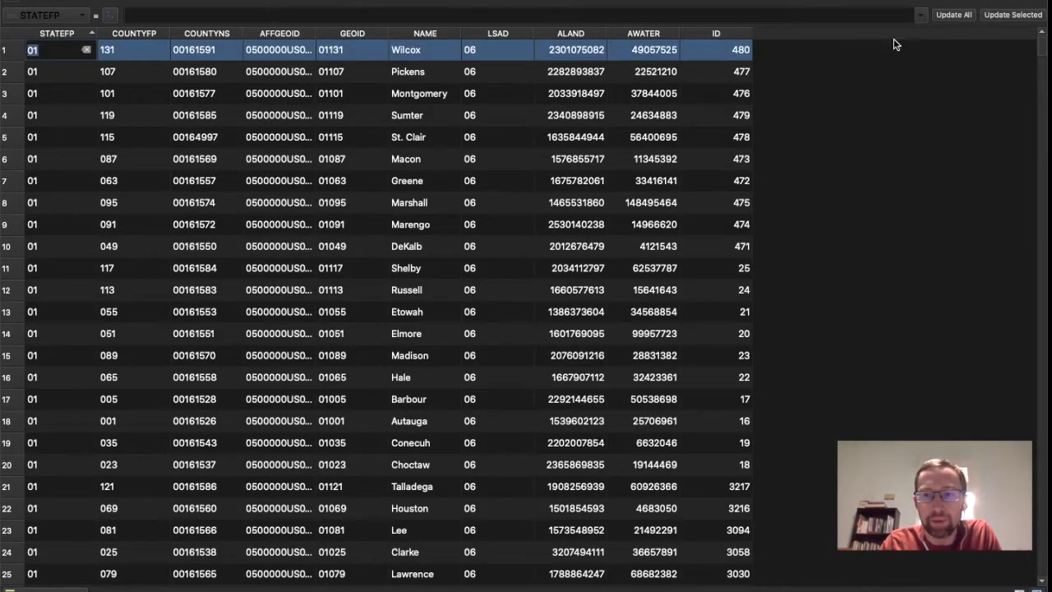
pyautogui.moveTo(1044, 51); pyautogui.dragTo(1047, 333)
pyautogui.click(1013, 15)
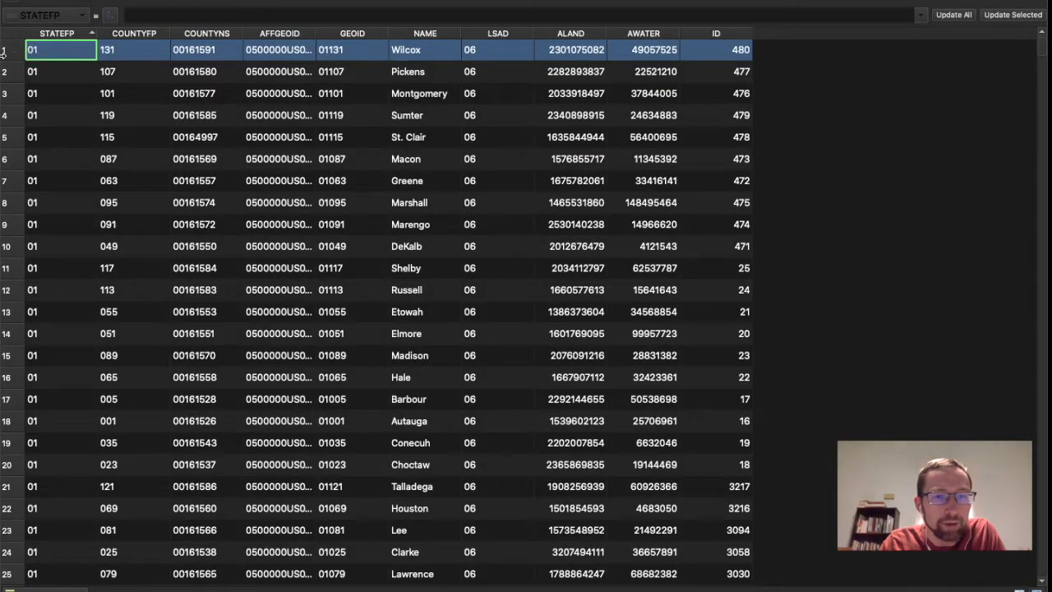
pyautogui.moveTo(1044, 50); pyautogui.dragTo(1046, 180)
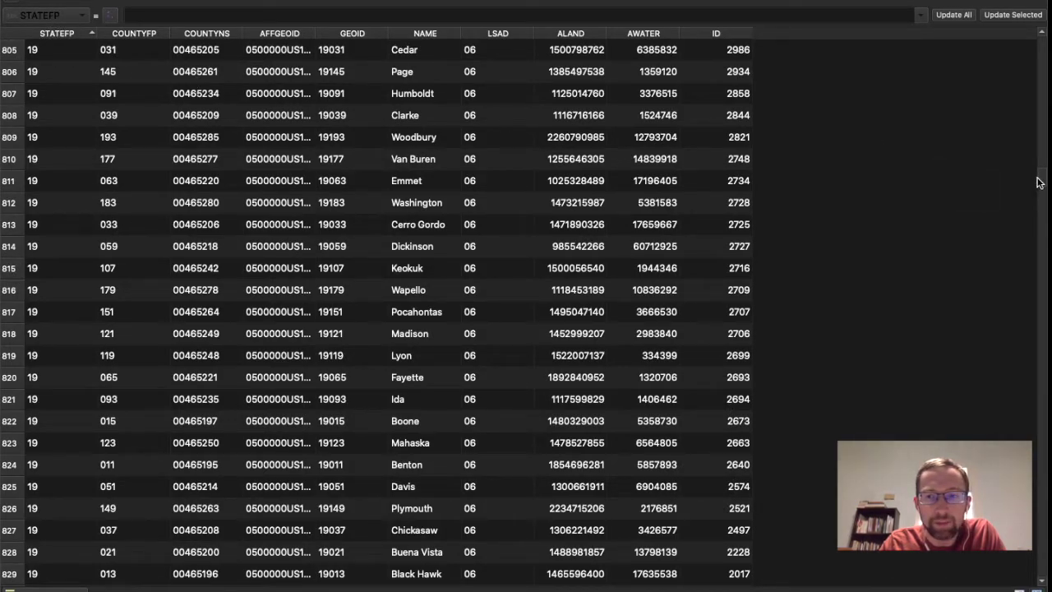
pyautogui.moveTo(1044, 181); pyautogui.dragTo(1047, 334)
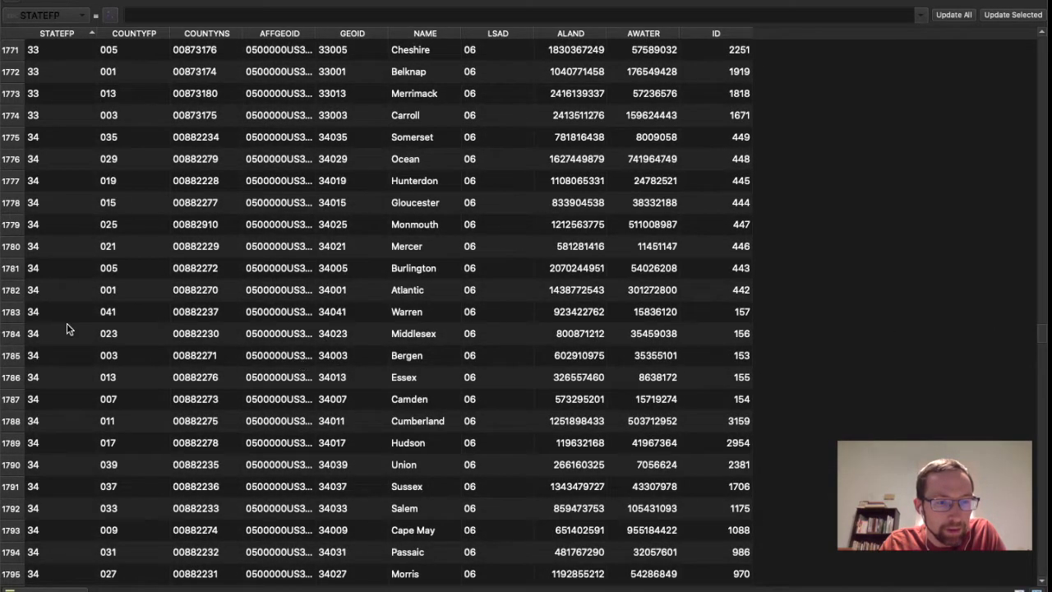
pyautogui.scroll(4, 78, 434)
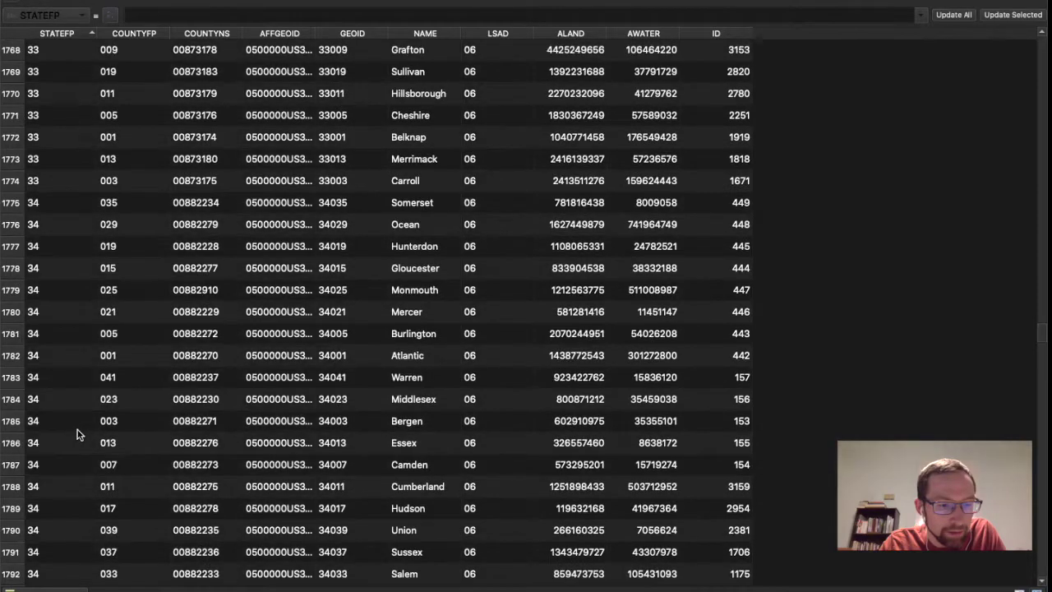
pyautogui.scroll(2, 77, 434)
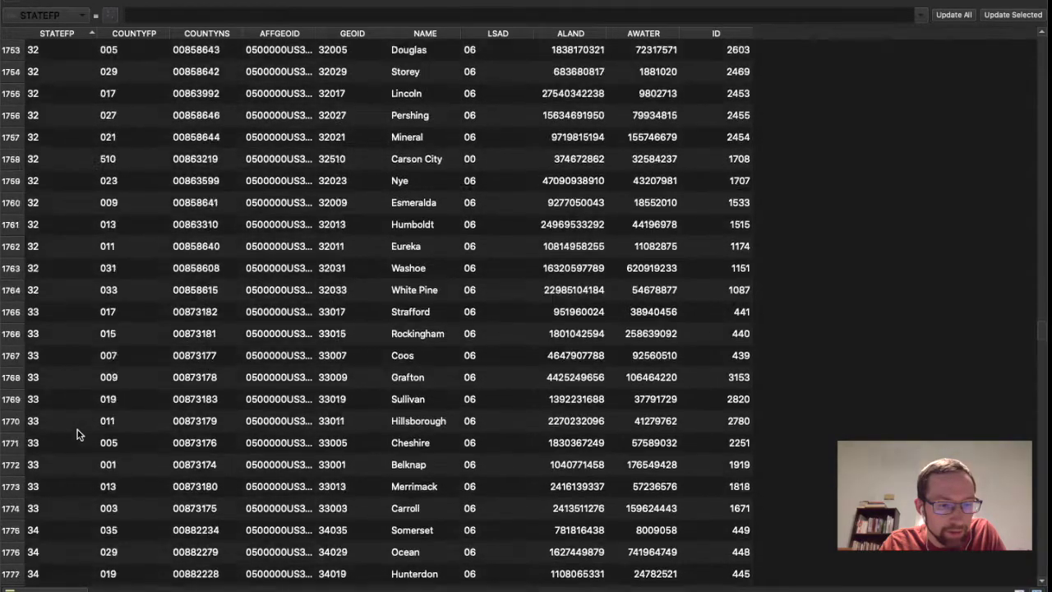
pyautogui.scroll(-5, 77, 434)
pyautogui.scroll(-4, 77, 434)
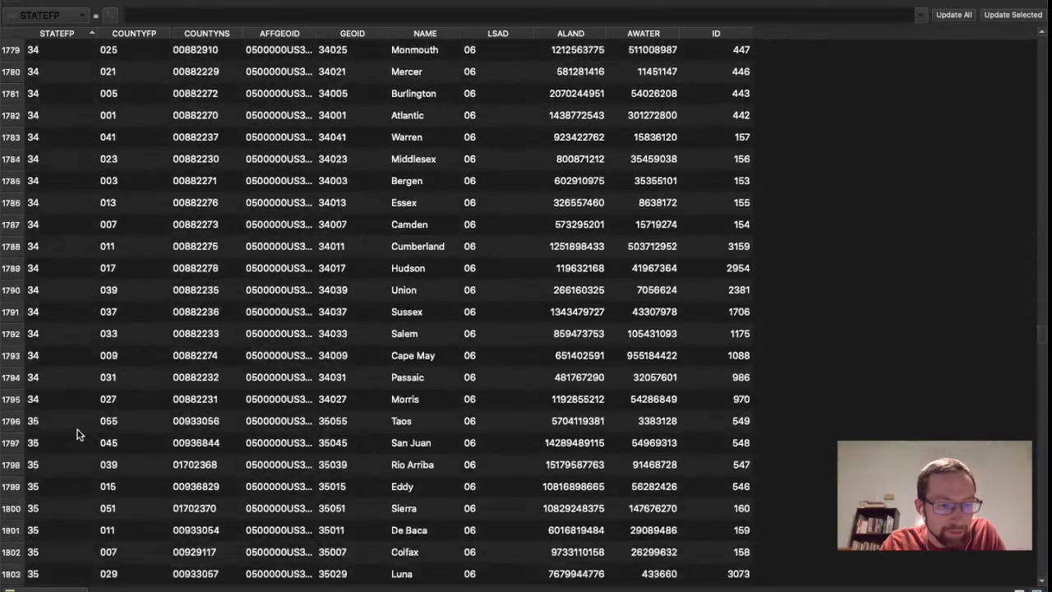
pyautogui.keyDown('shift'); pyautogui.click(11, 402); pyautogui.keyUp('shift')
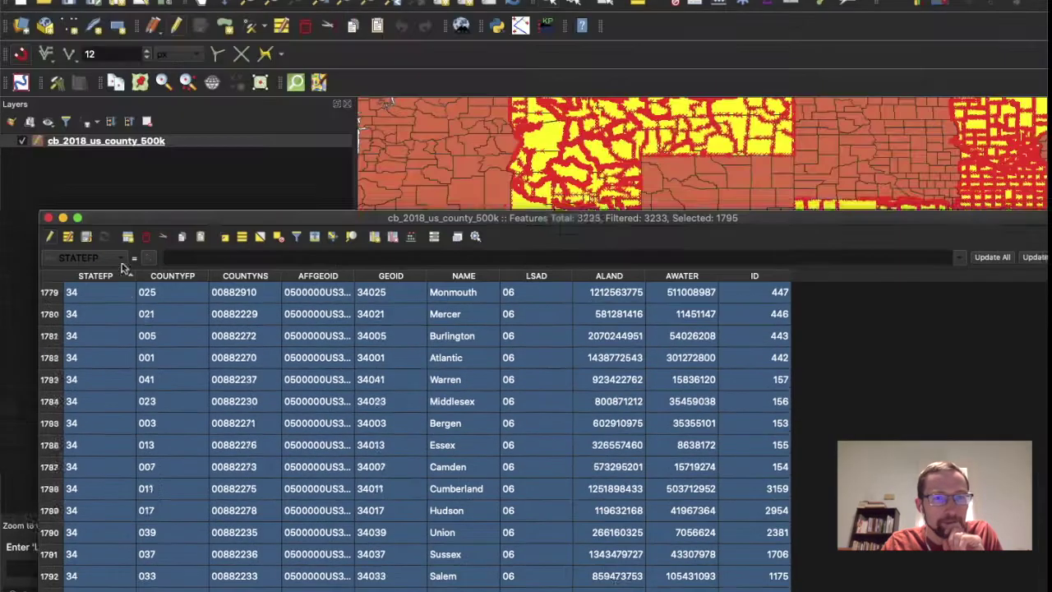
pyautogui.moveTo(109, 220); pyautogui.dragTo(75, 317)
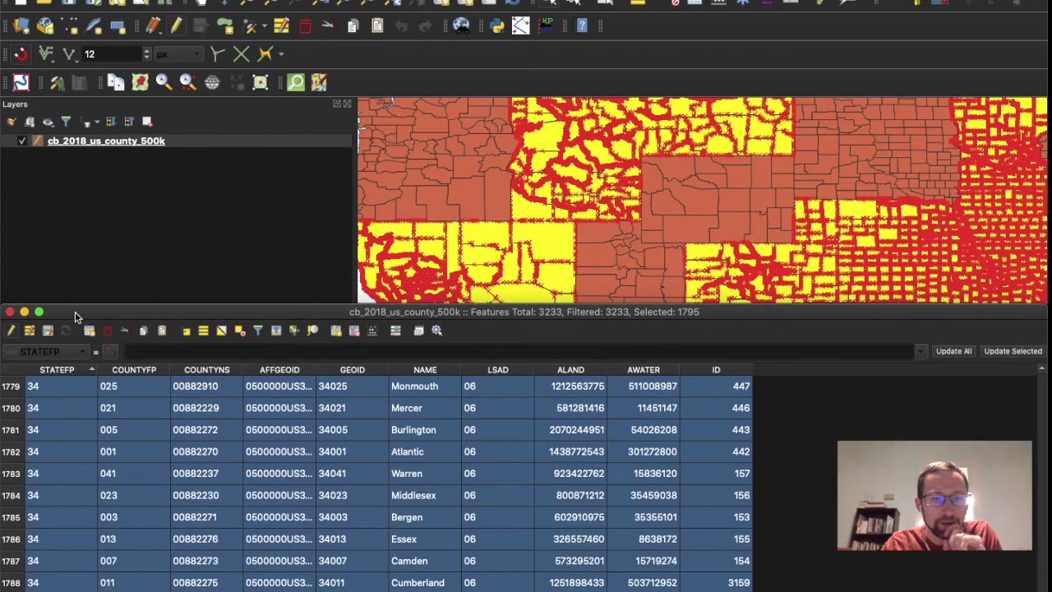
# - Delete the 1795 selected counties using Delete Selected from the command search, confirming the warning
pyautogui.click(9, 311)
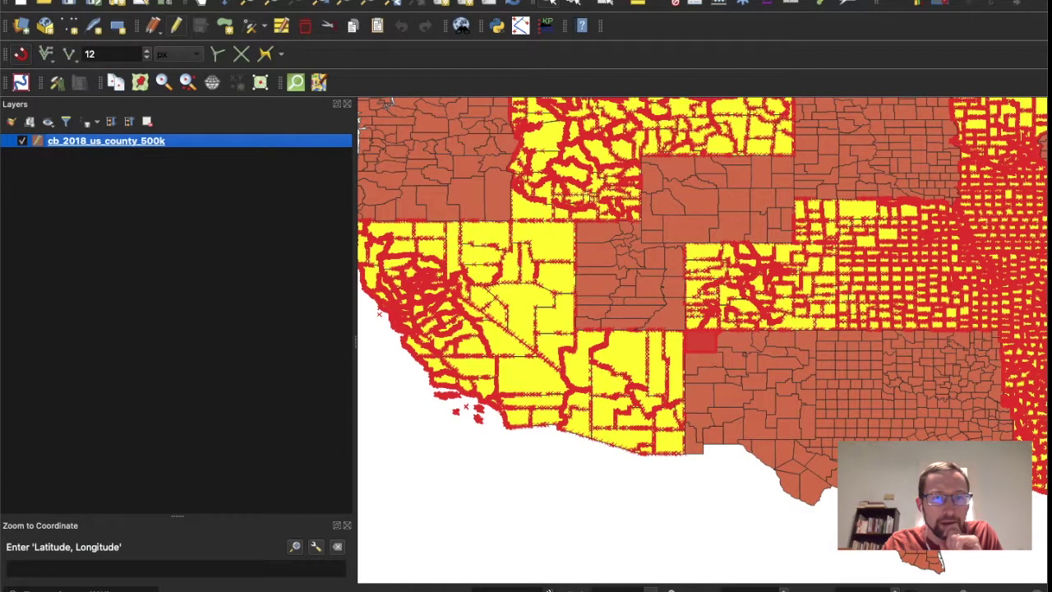
pyautogui.click(140, 1)
pyautogui.press('Escape')
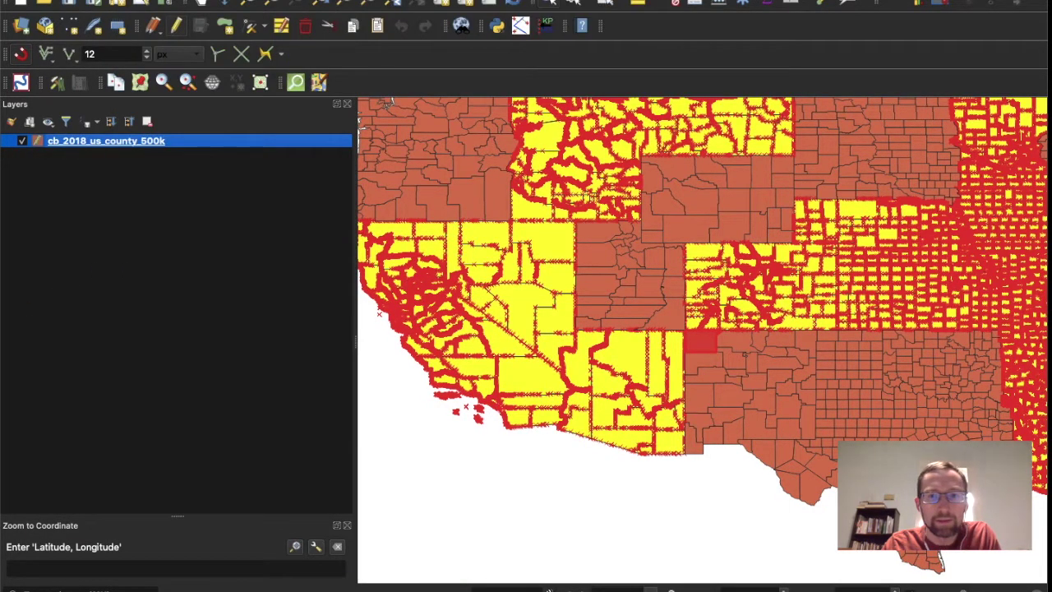
pyautogui.press('super+shift+slash')
pyautogui.write('delete')
pyautogui.press('Down')
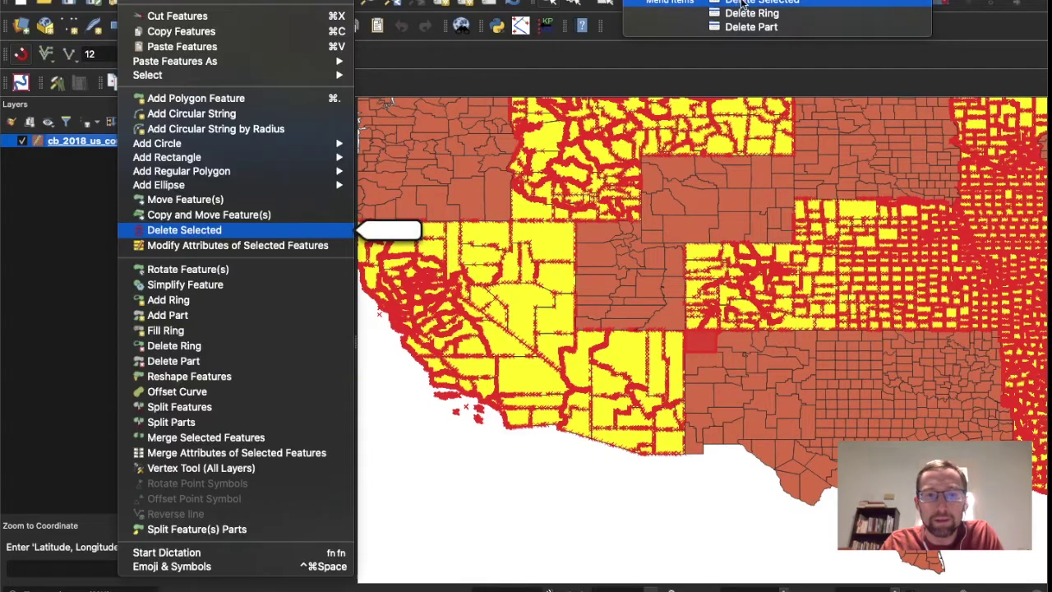
pyautogui.press('Down')
pyautogui.press('Up')
pyautogui.press('Return')
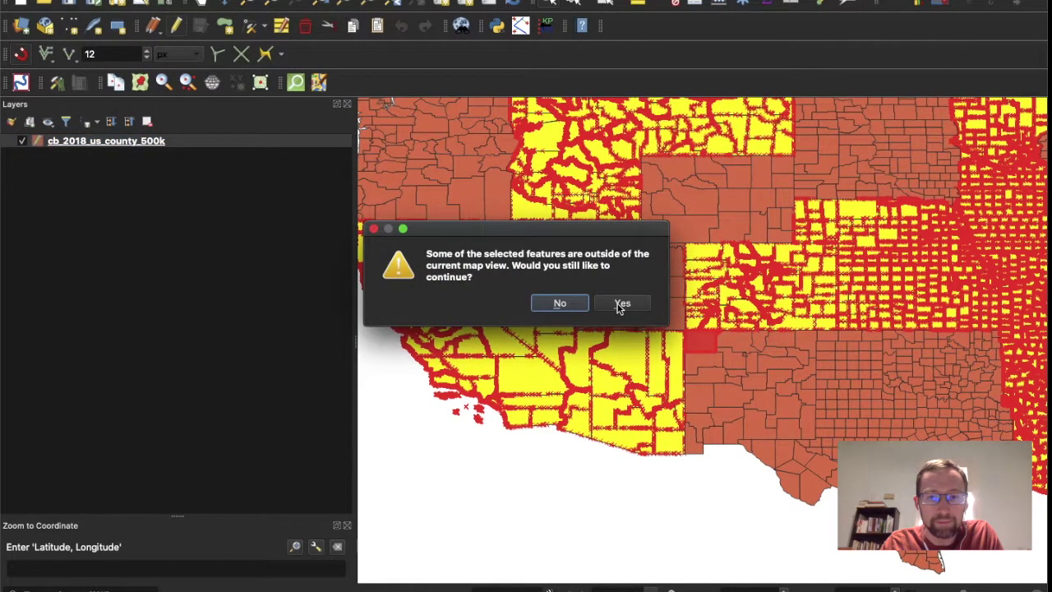
pyautogui.click(621, 304)
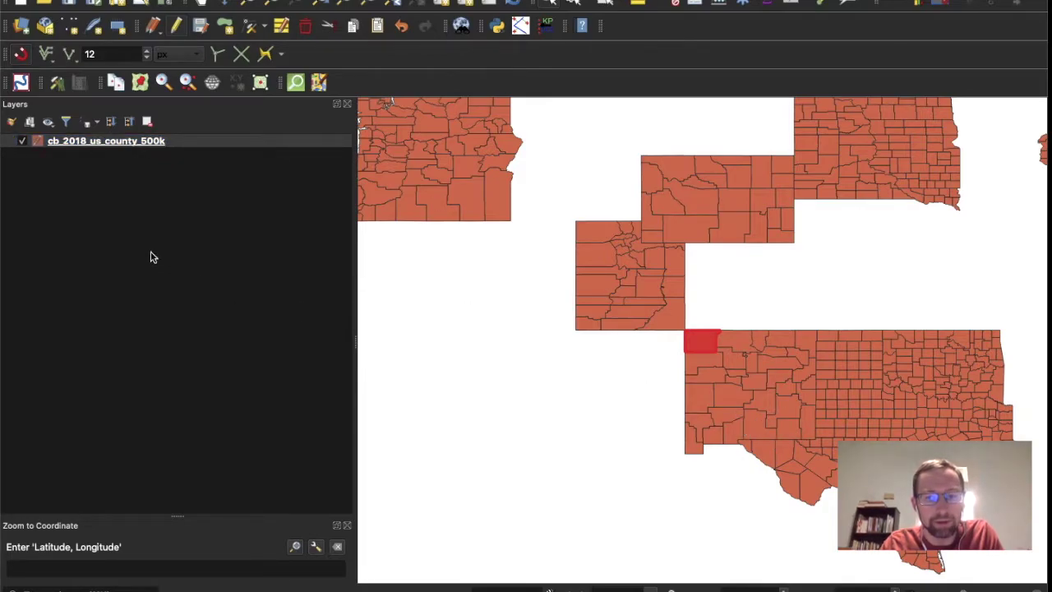
pyautogui.rightClick(74, 142)
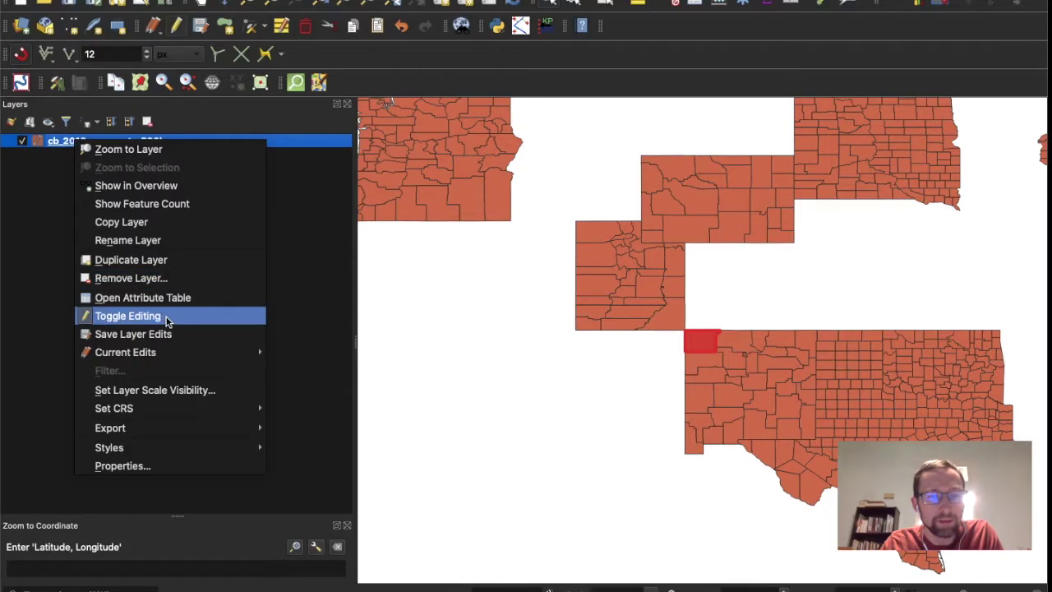
# - Select records 34 through 1438, from Ontario to St. Croix, then close the attribute table
pyautogui.click(194, 299)
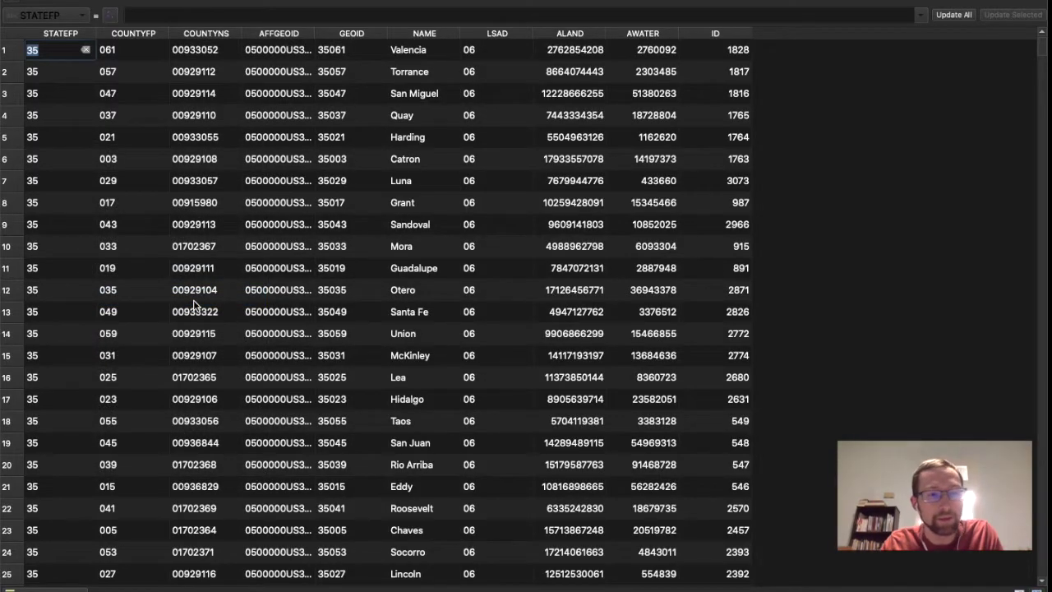
pyautogui.scroll(-12, 189, 181)
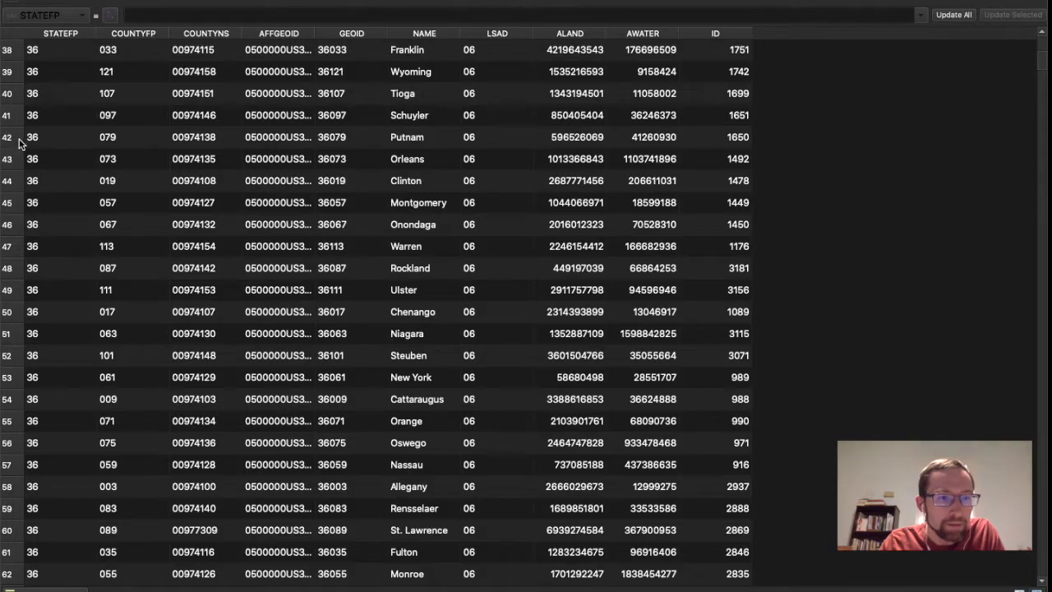
pyautogui.scroll(3, 85, 190)
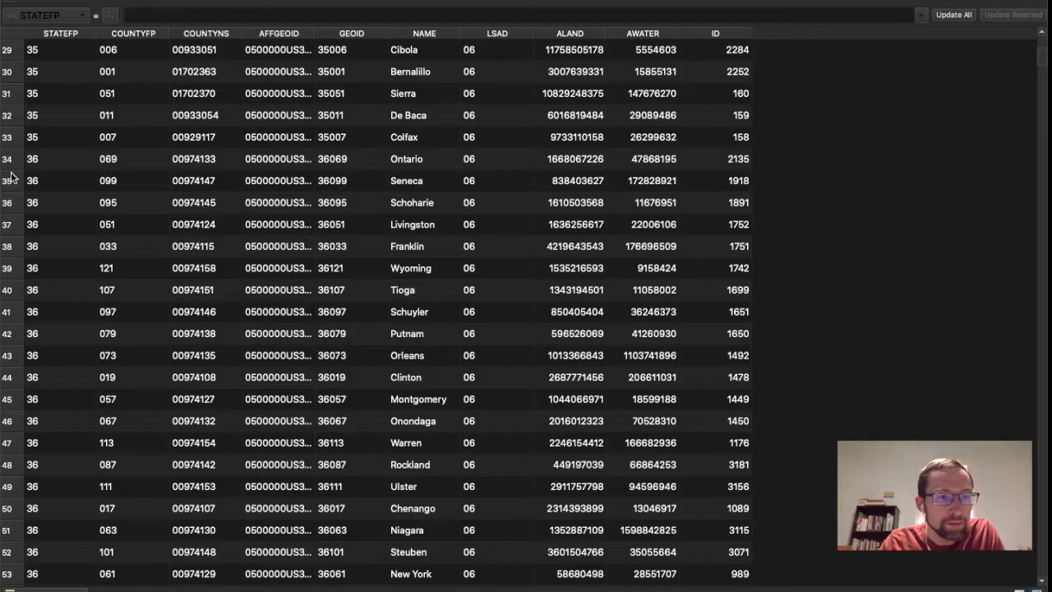
pyautogui.click(12, 180)
pyautogui.click(12, 158)
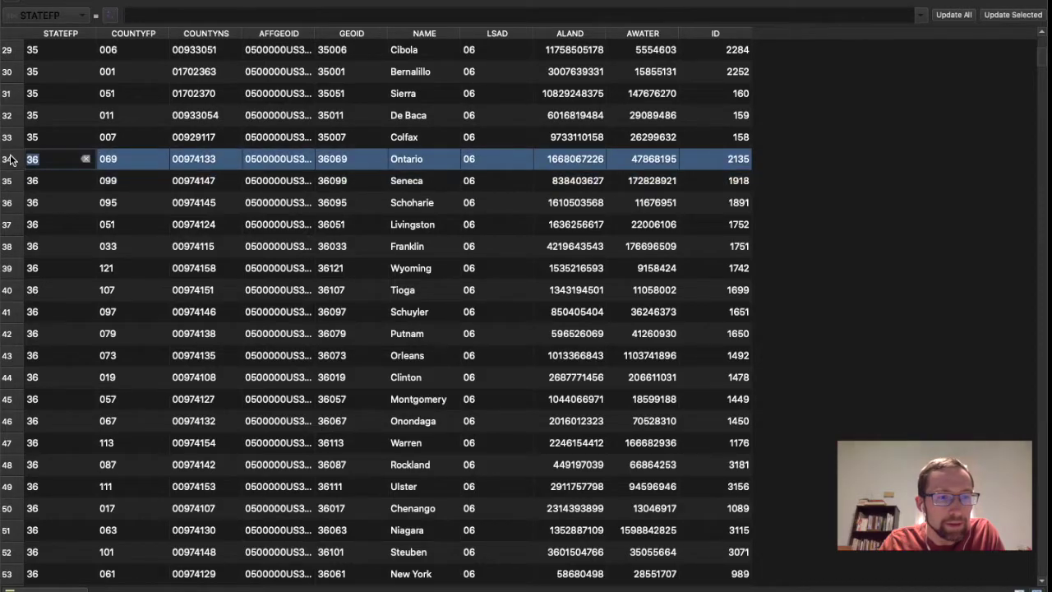
pyautogui.moveTo(1042, 66); pyautogui.dragTo(209, 560)
pyautogui.keyDown('shift'); pyautogui.click(4, 582); pyautogui.keyUp('shift')
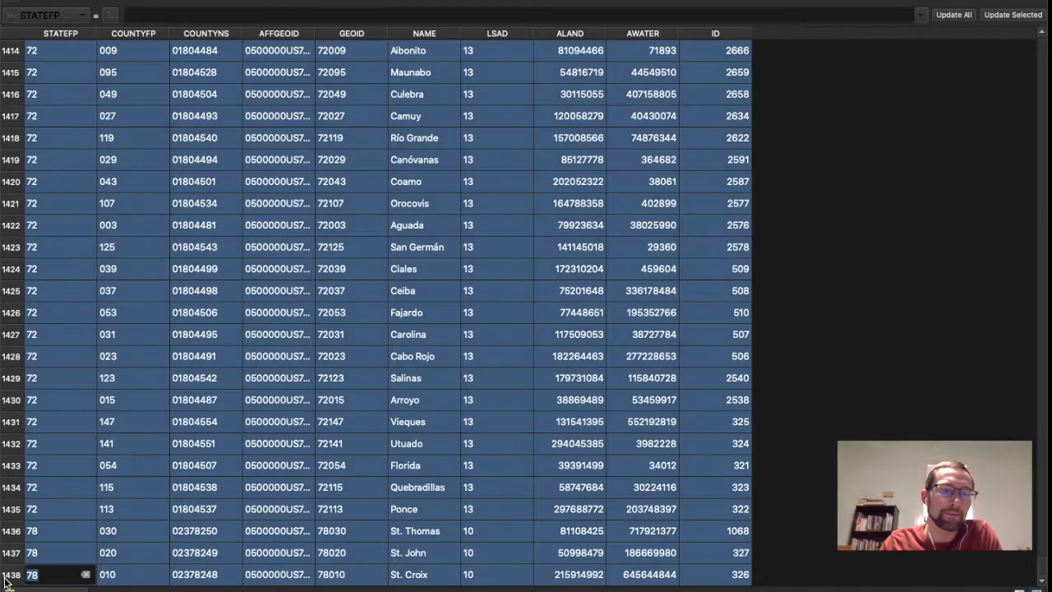
pyautogui.press('ctrl+super+f')
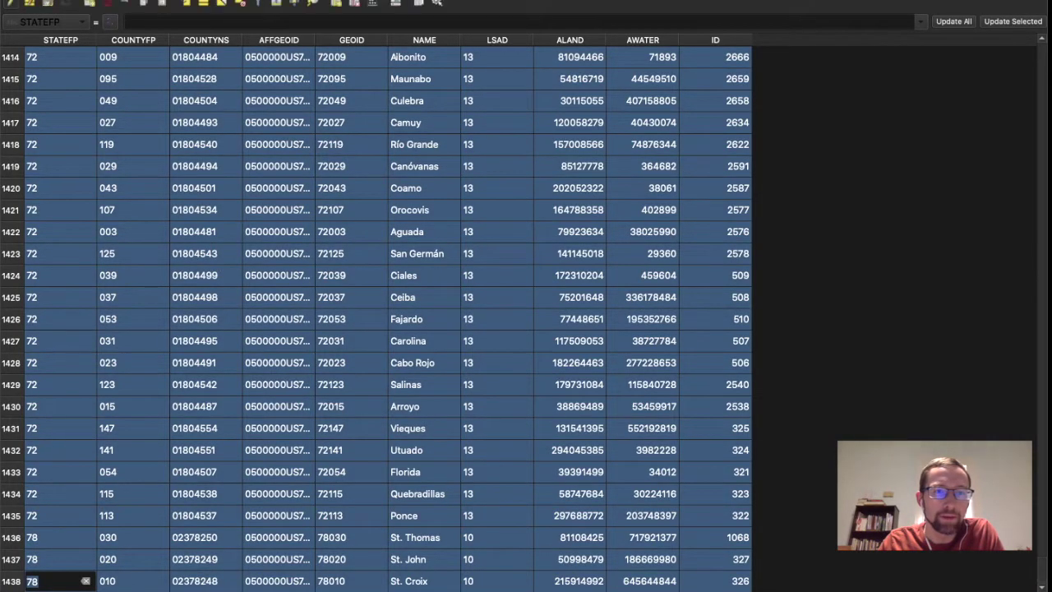
pyautogui.moveTo(134, 383); pyautogui.dragTo(130, 424)
pyautogui.click(45, 416)
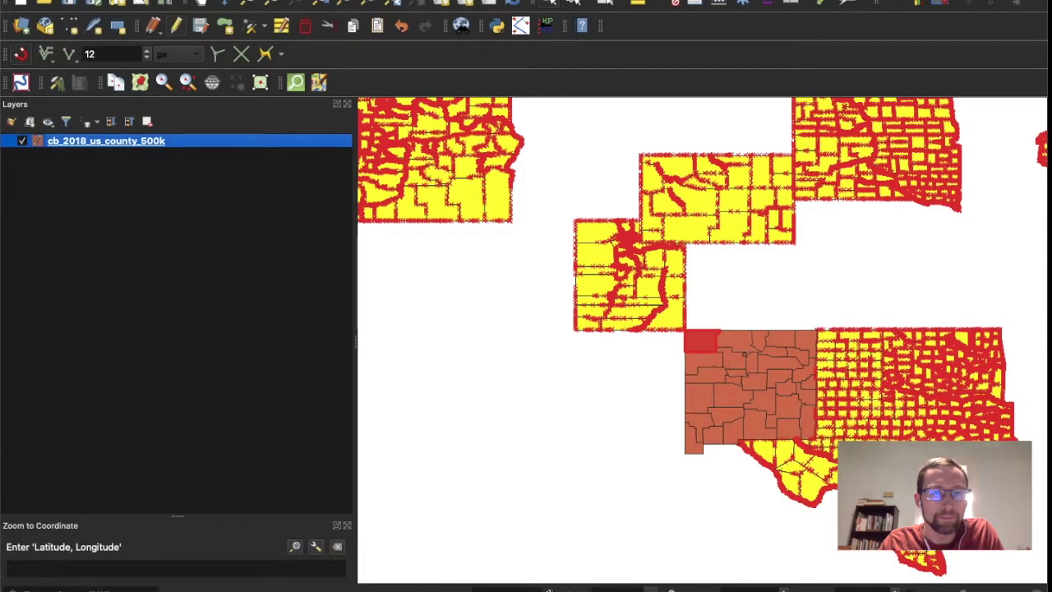
# - Delete the selected non–New Mexico counties and confirm the warning
pyautogui.click(132, 0)
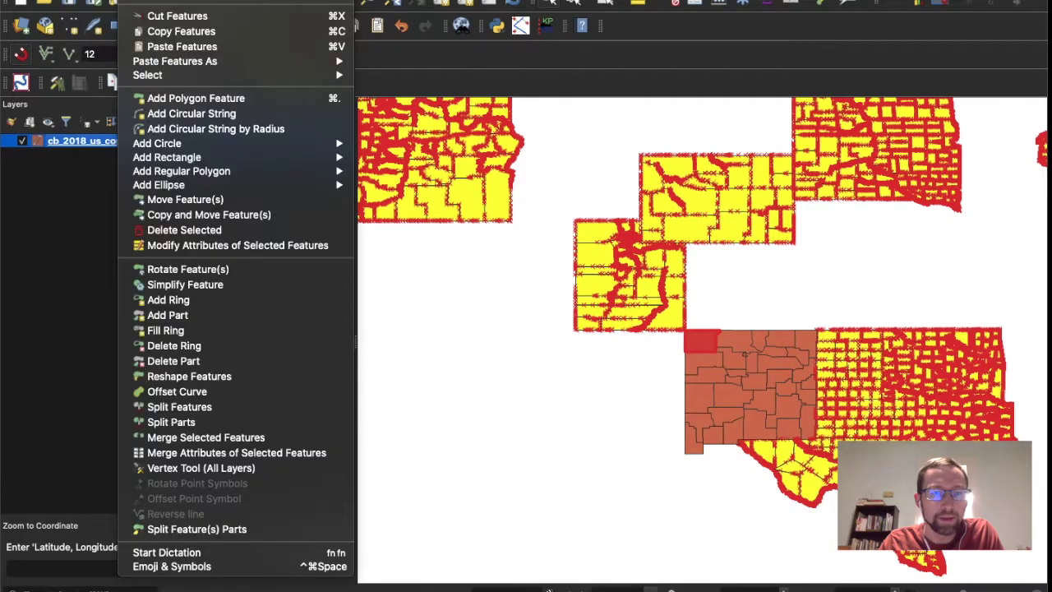
pyautogui.click(198, 231)
pyautogui.click(622, 302)
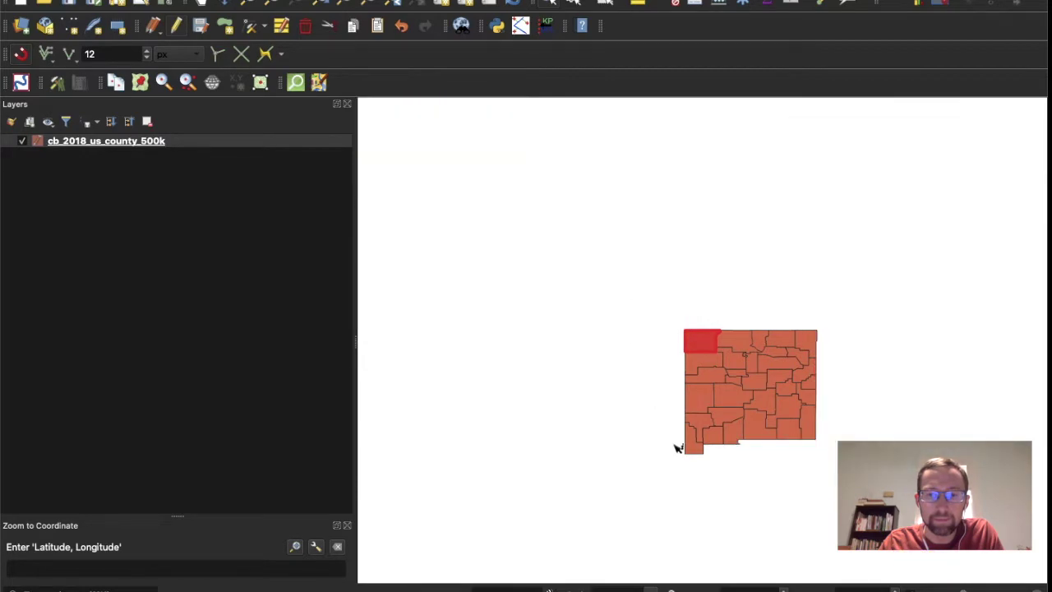
pyautogui.scroll(3, 782, 439)
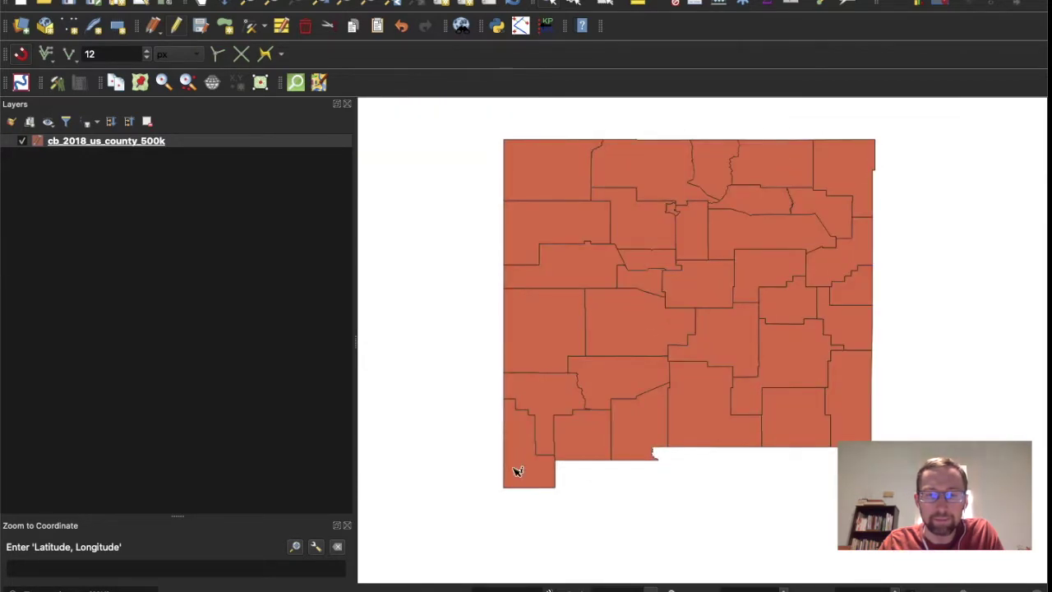
pyautogui.scroll(-2, 381, 411)
# - Inspect the attributes of Colfax and a north-central New Mexico county, then go to the population search results
pyautogui.click(655, 250)
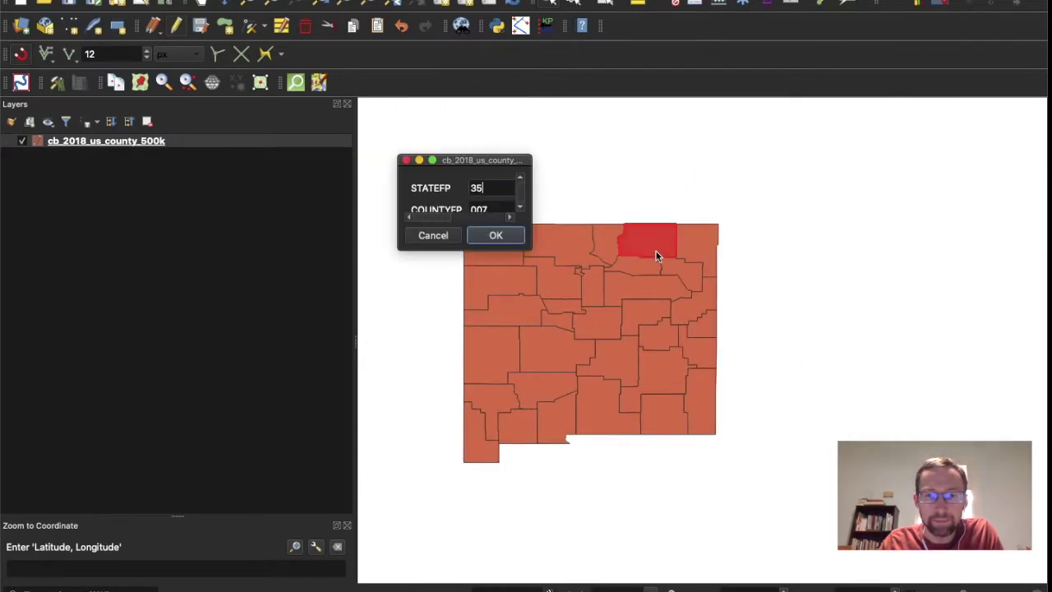
pyautogui.moveTo(524, 246); pyautogui.dragTo(768, 546)
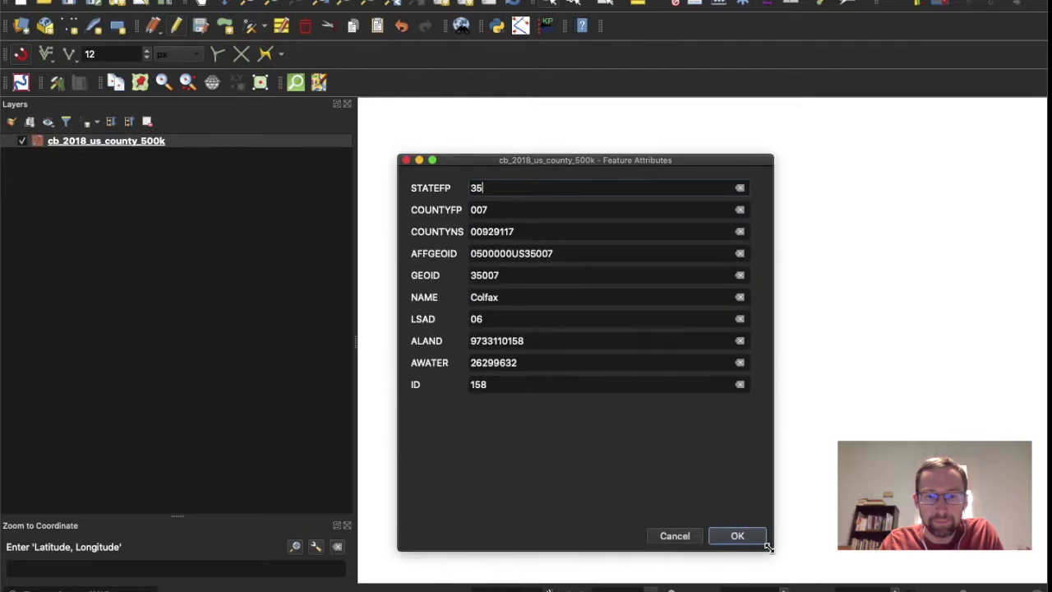
pyautogui.click(756, 545)
pyautogui.click(708, 252)
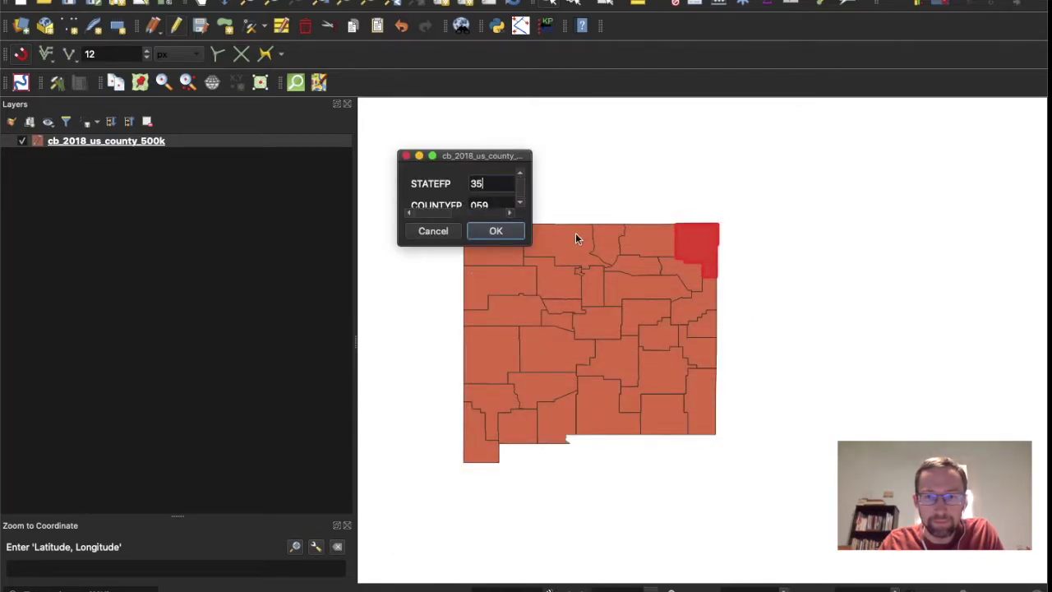
pyautogui.click(612, 249)
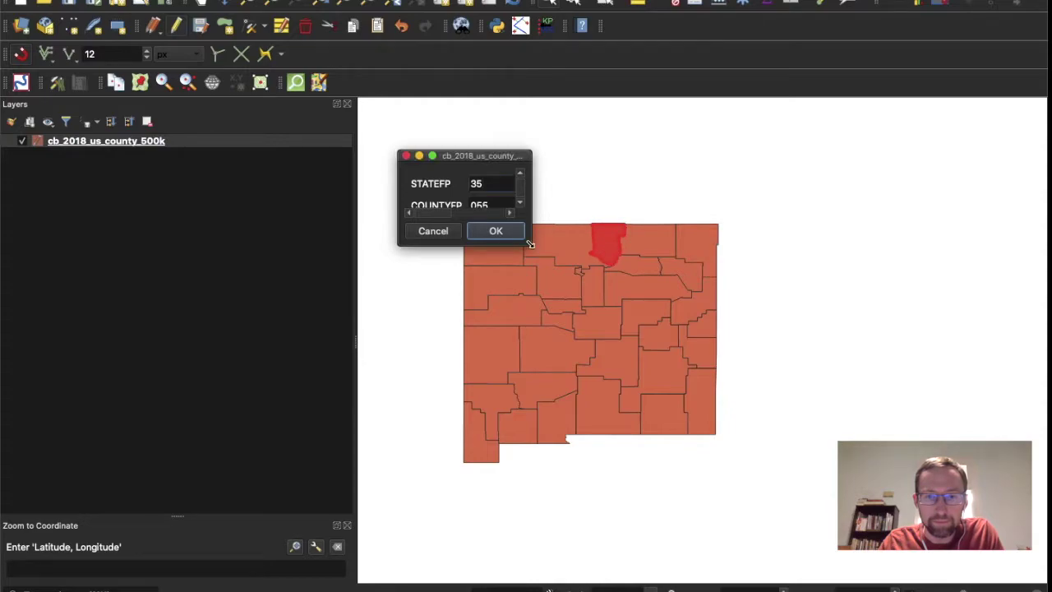
pyautogui.moveTo(530, 244); pyautogui.dragTo(786, 512)
pyautogui.click(768, 507)
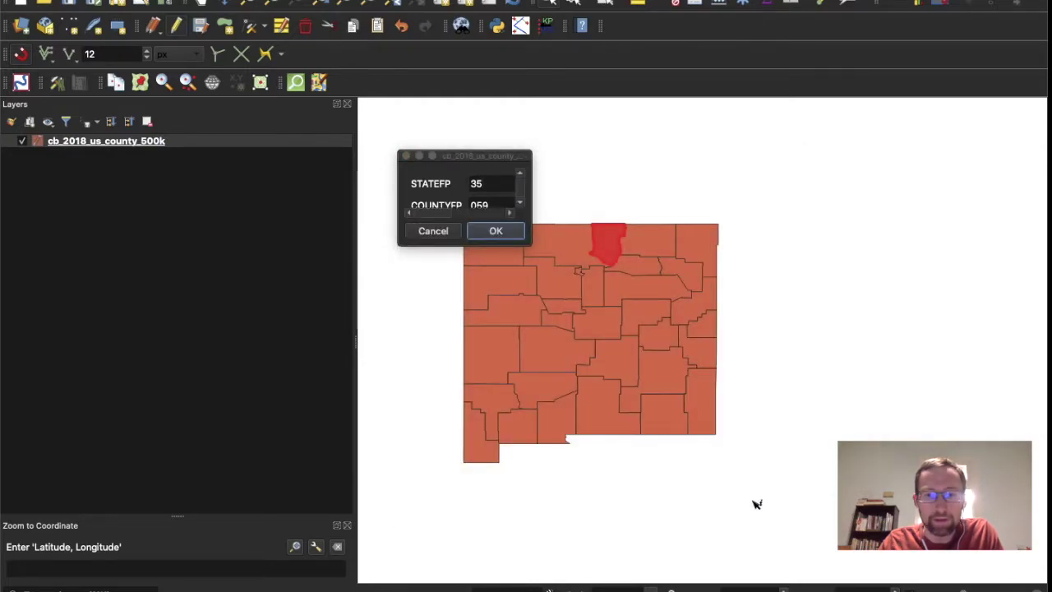
pyautogui.click(496, 231)
pyautogui.click(495, 231)
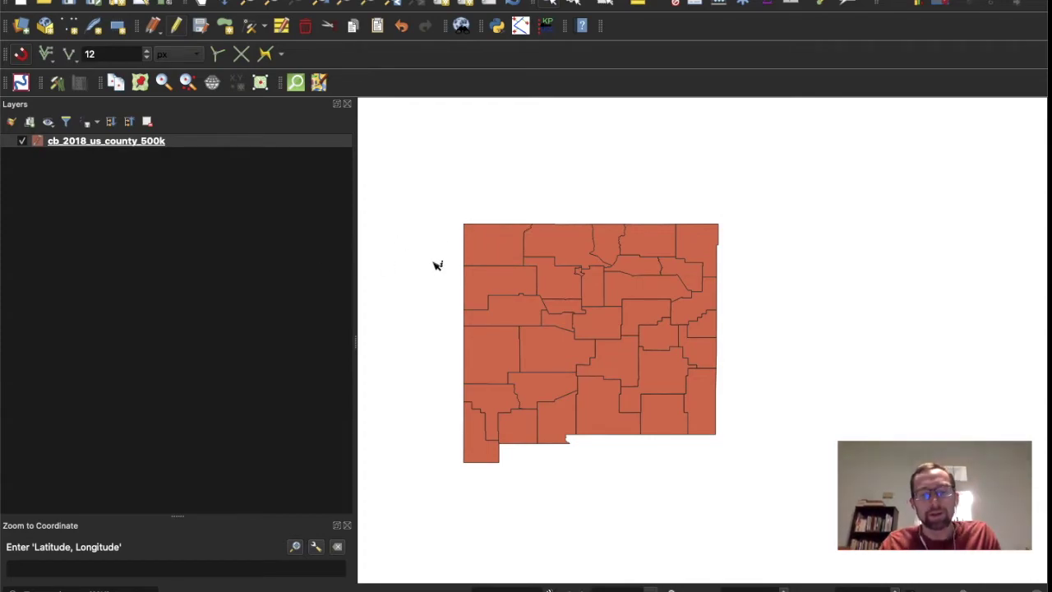
pyautogui.press('super+Tab')
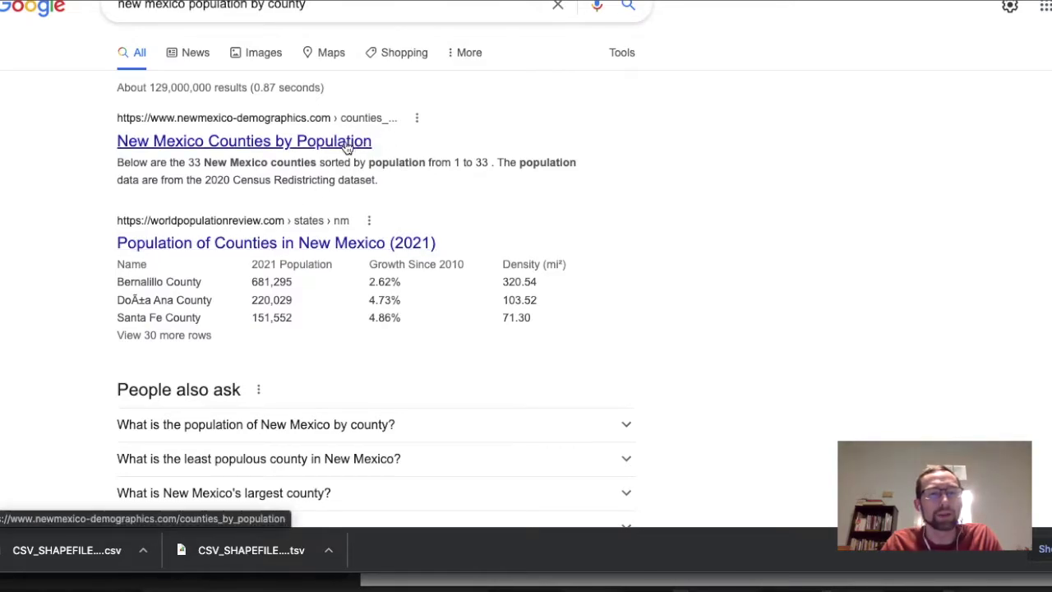
# - Open the New Mexico Counties by Population page and highlight '2020 Census' in its description
pyautogui.scroll(1, 178, 159)
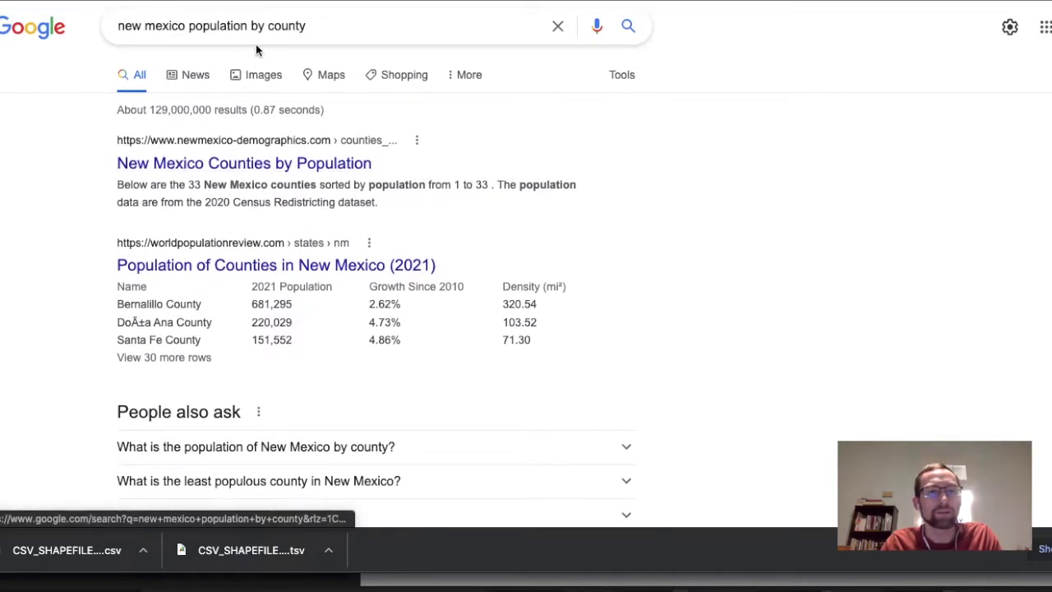
pyautogui.click(271, 169)
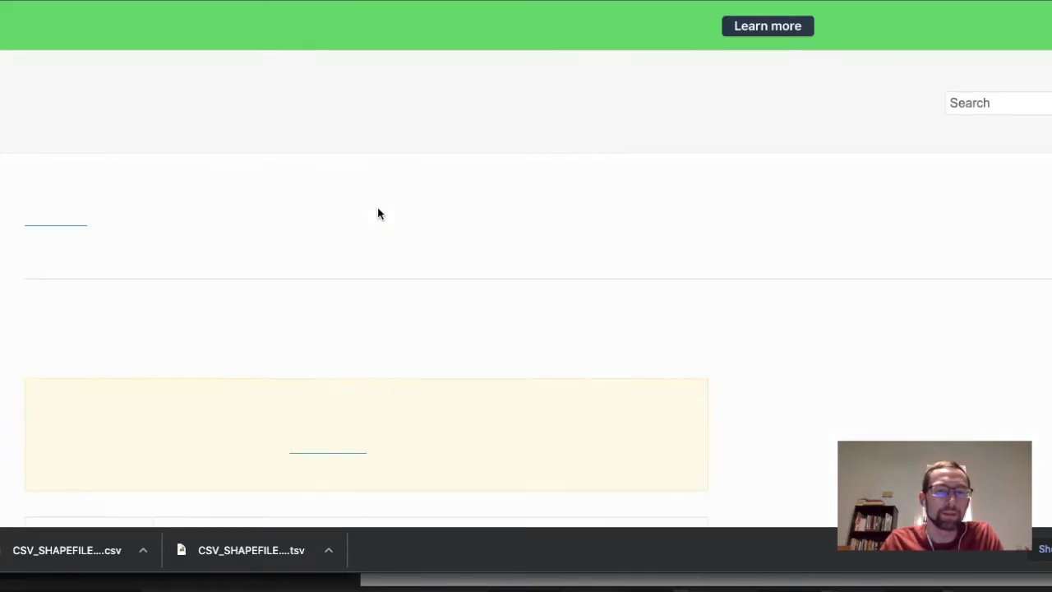
pyautogui.scroll(-4, 523, 322)
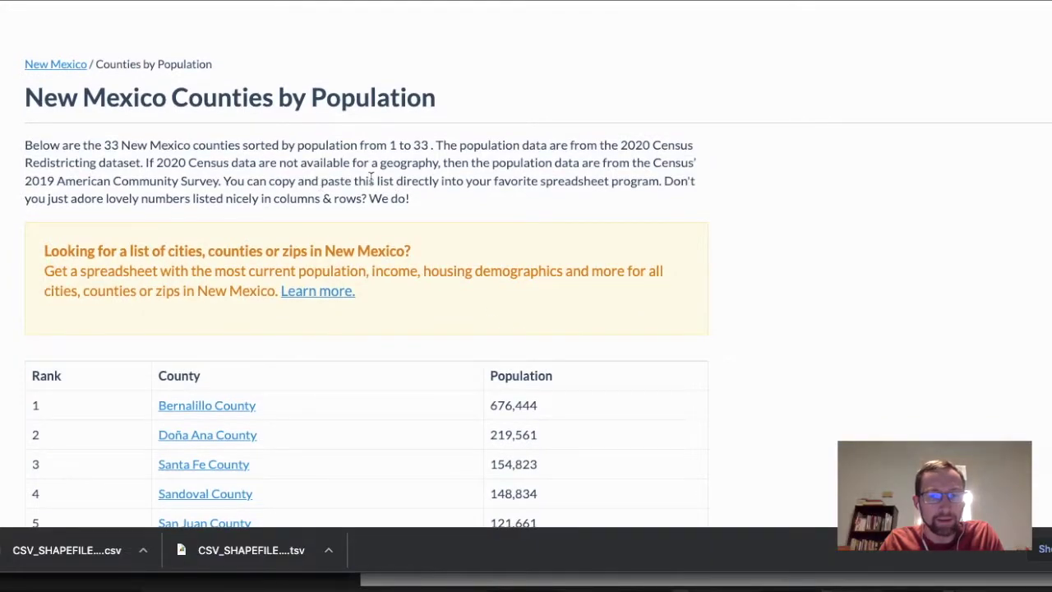
pyautogui.doubleClick(629, 153)
pyautogui.moveTo(628, 153); pyautogui.dragTo(657, 153)
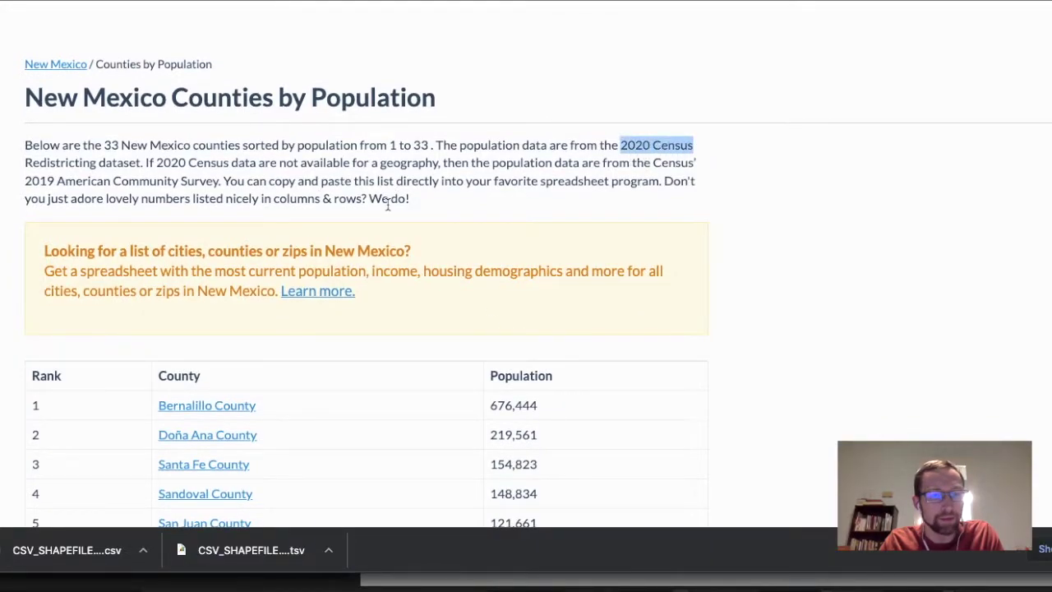
# - Select the Rank, County and Population table for all 33 counties
pyautogui.scroll(-5, 388, 206)
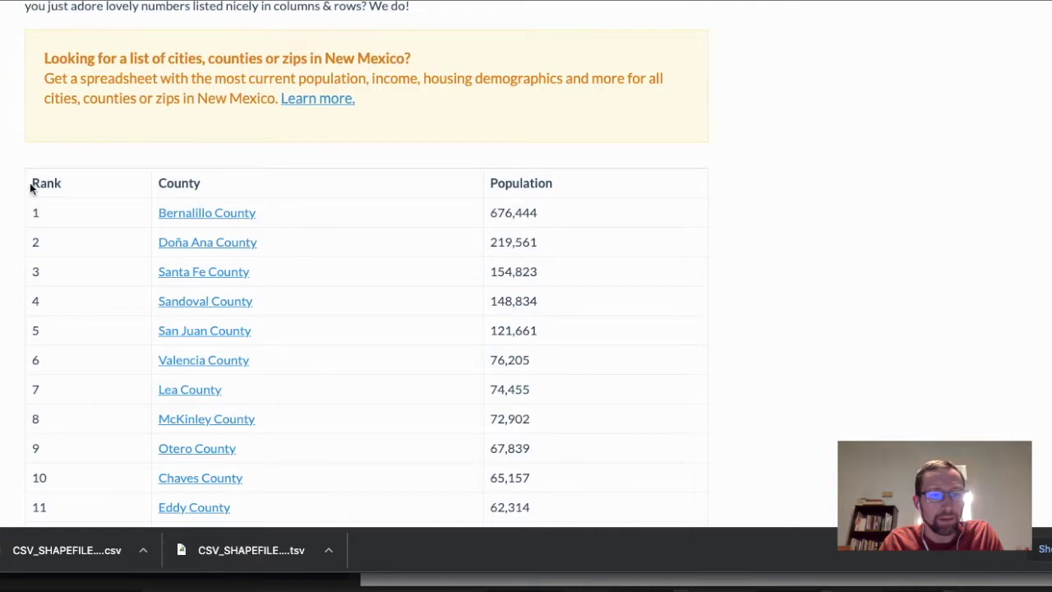
pyautogui.moveTo(31, 187); pyautogui.dragTo(471, 352)
pyautogui.scroll(-8, 471, 351)
pyautogui.scroll(-5, 470, 351)
pyautogui.scroll(15, 471, 351)
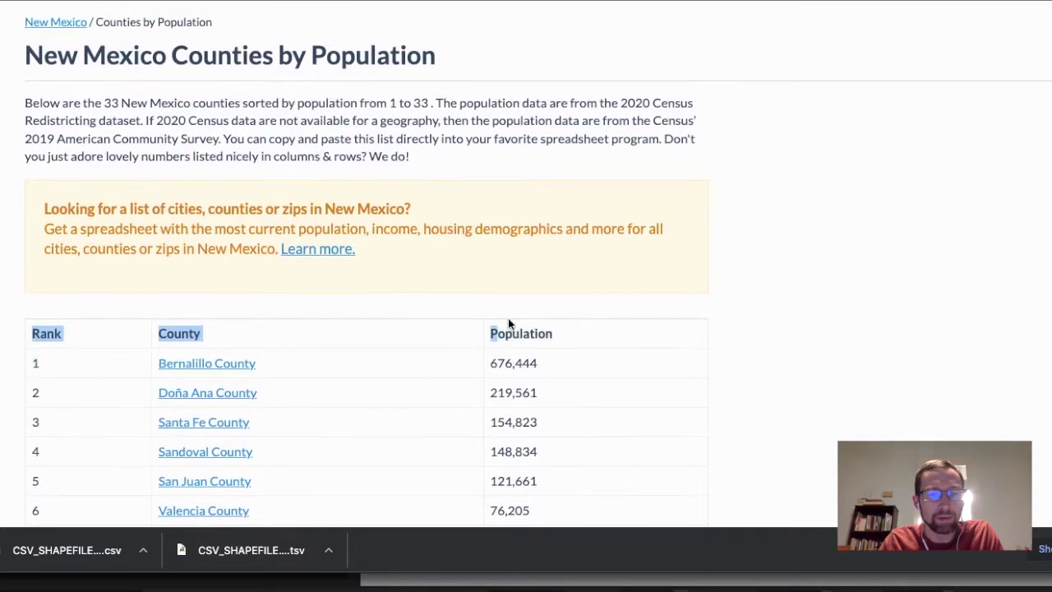
pyautogui.moveTo(507, 323); pyautogui.dragTo(604, 321)
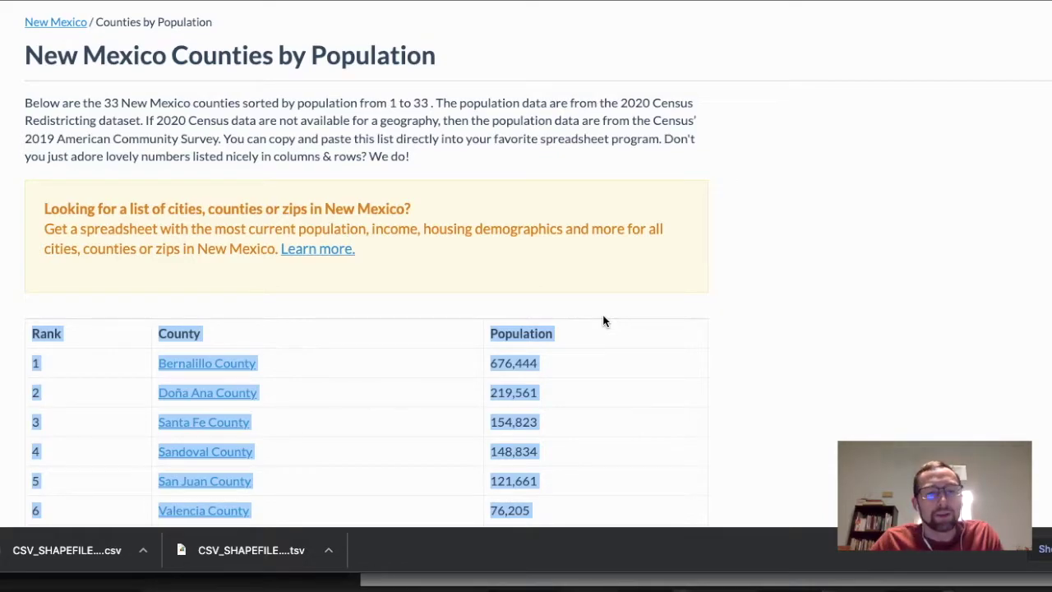
# - In QGIS, save the county layer's features with Comma Separated Value [CSV] as the format
pyautogui.press('super+Tab')
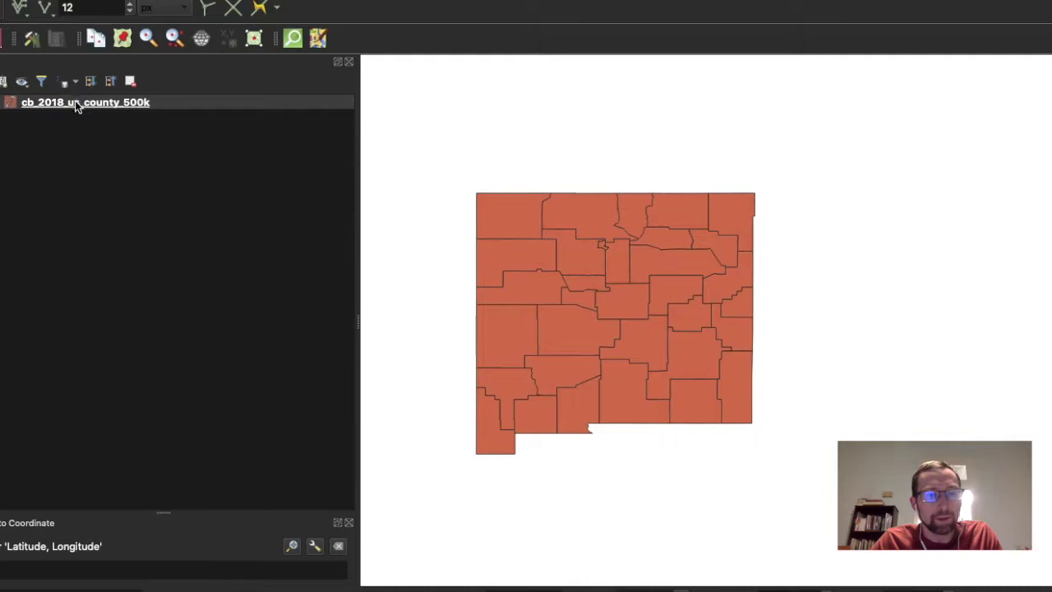
pyautogui.rightClick(75, 102)
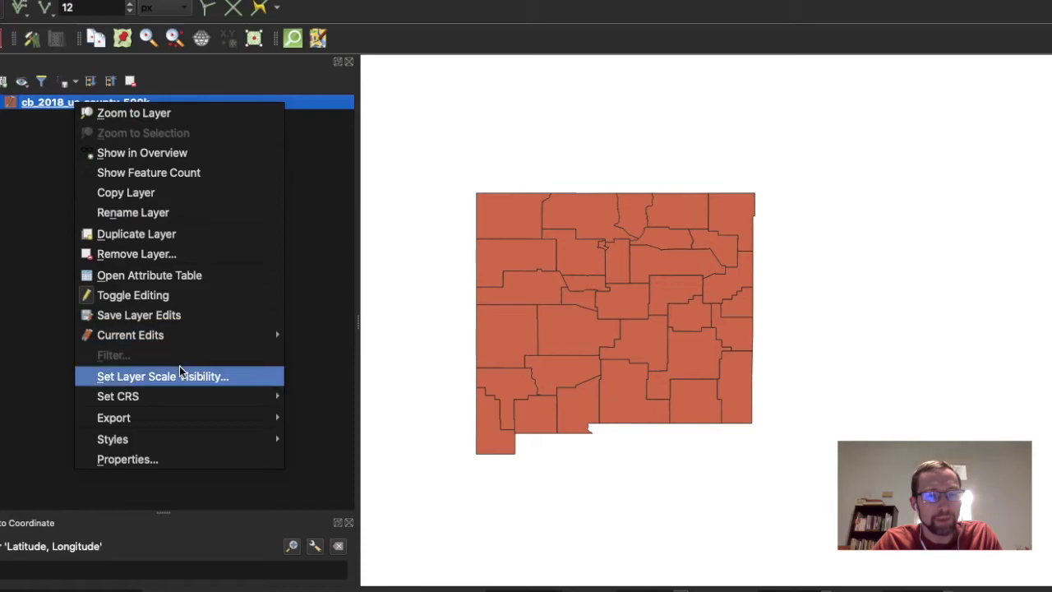
pyautogui.moveTo(231, 423)
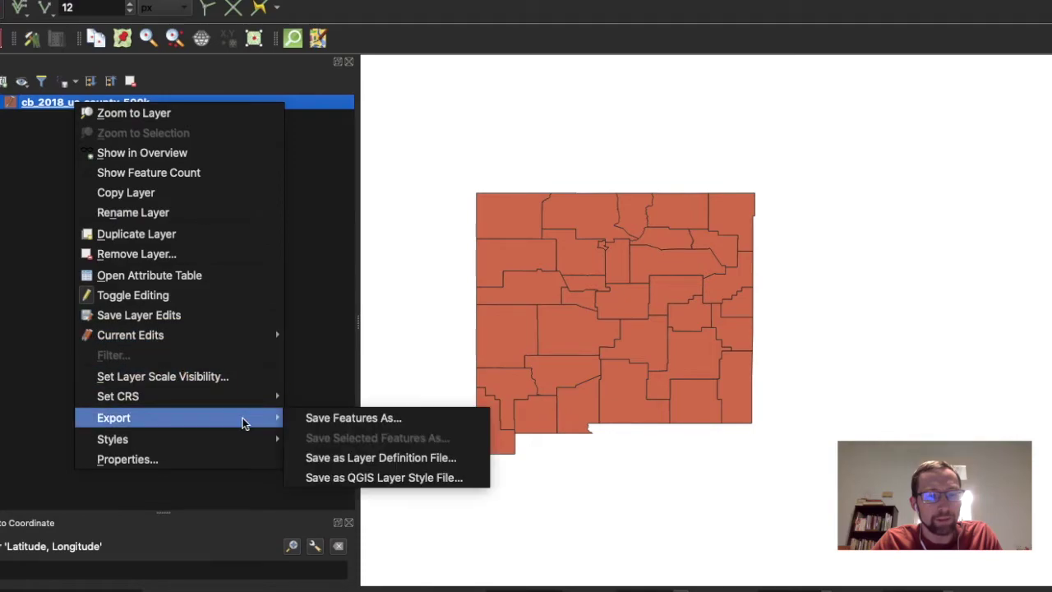
pyautogui.click(311, 421)
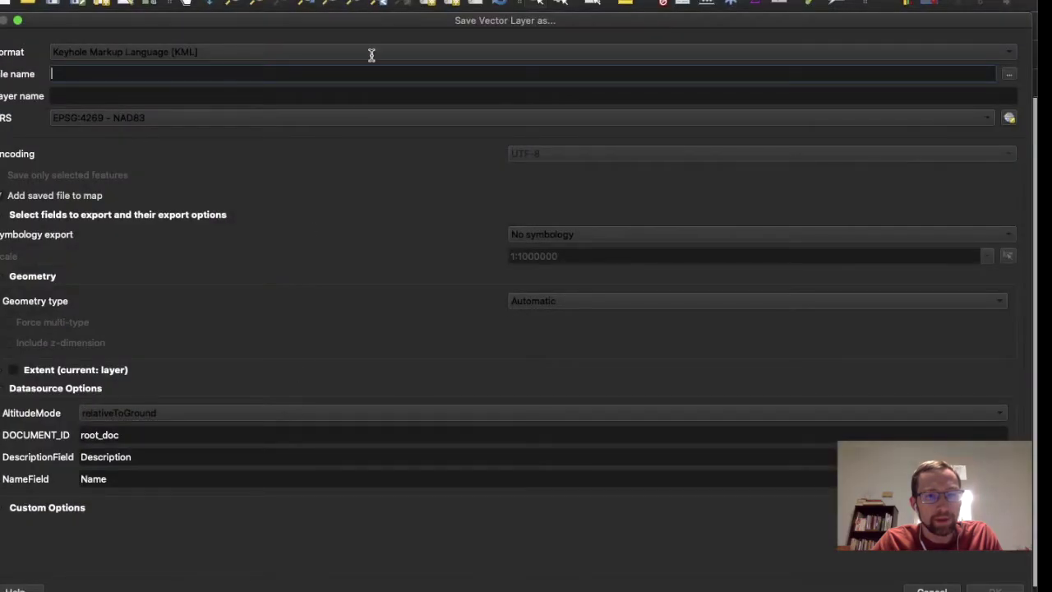
pyautogui.click(437, 51)
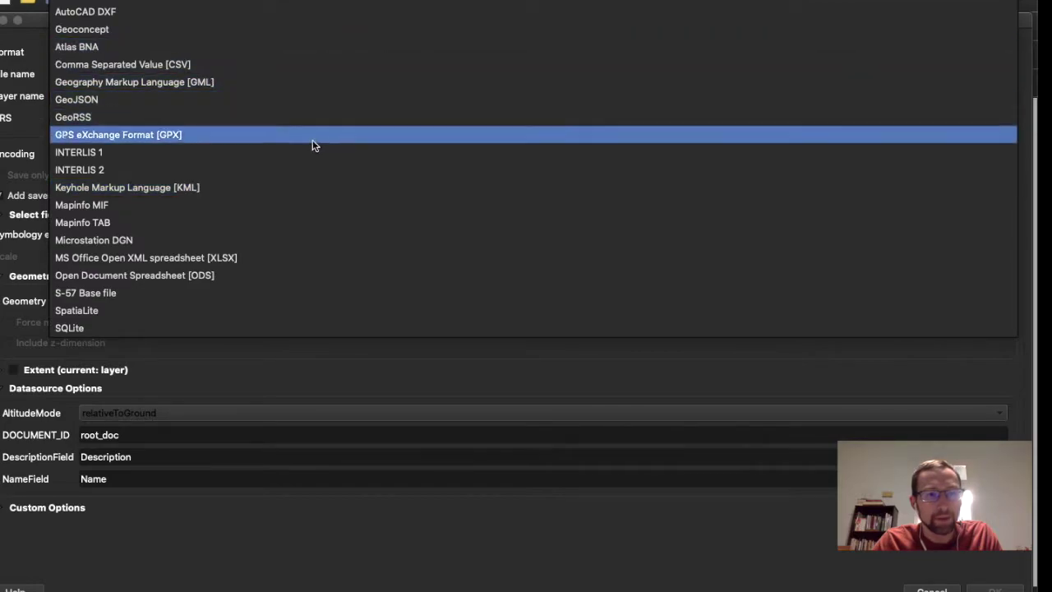
pyautogui.click(236, 65)
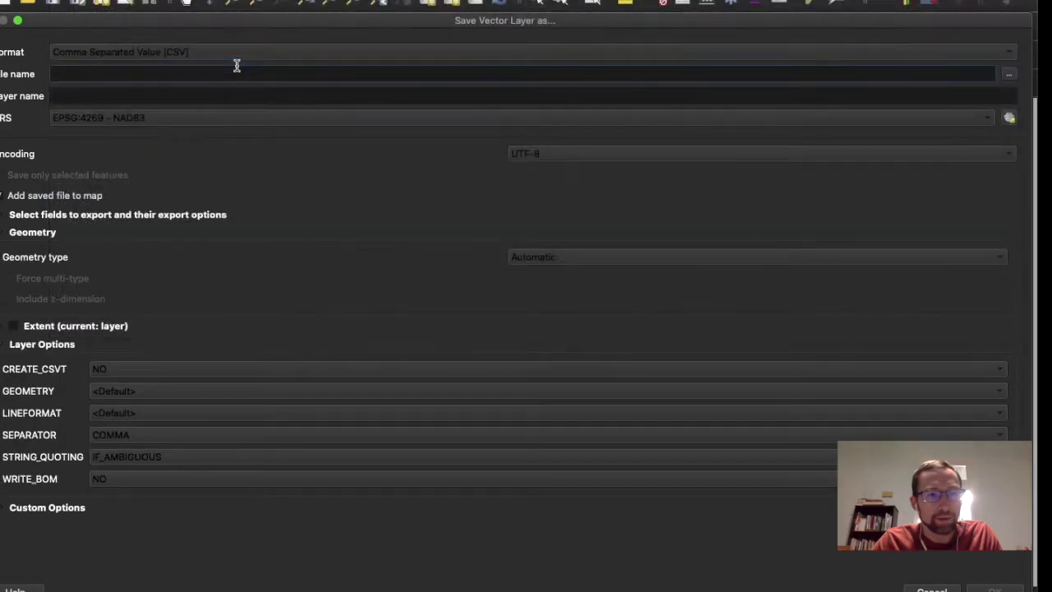
# - Save it in the New Mexico folder as NM SHP FILE CSV and run the export
pyautogui.click(1009, 74)
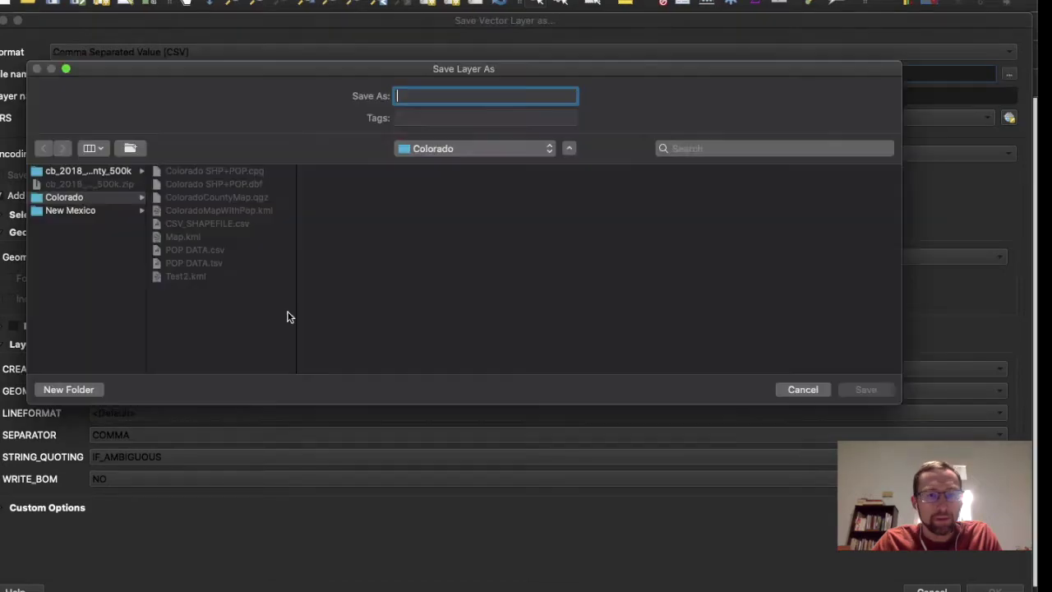
pyautogui.click(99, 211)
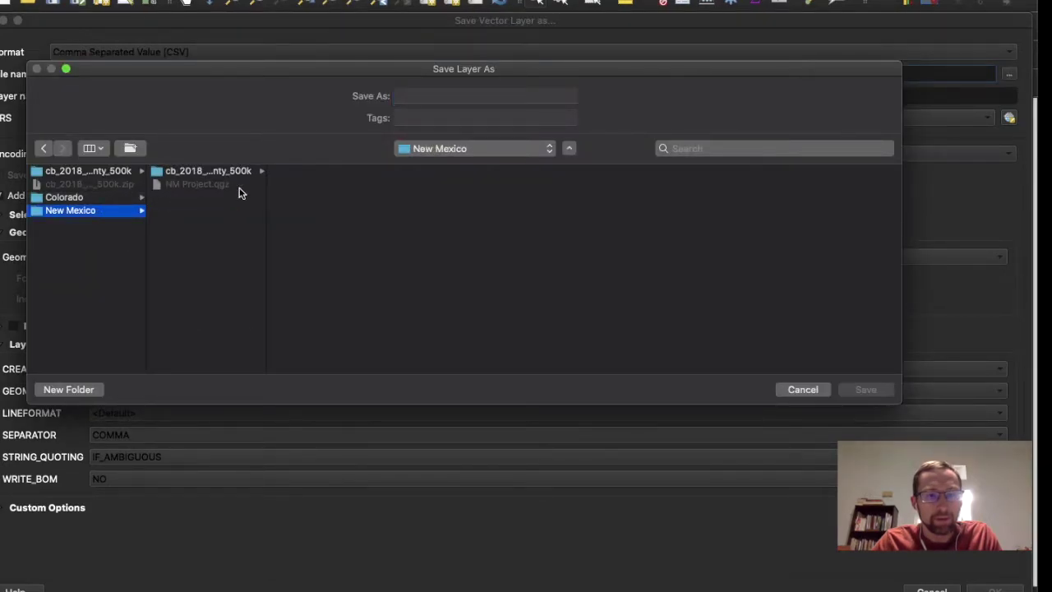
pyautogui.click(435, 97)
pyautogui.write('NM')
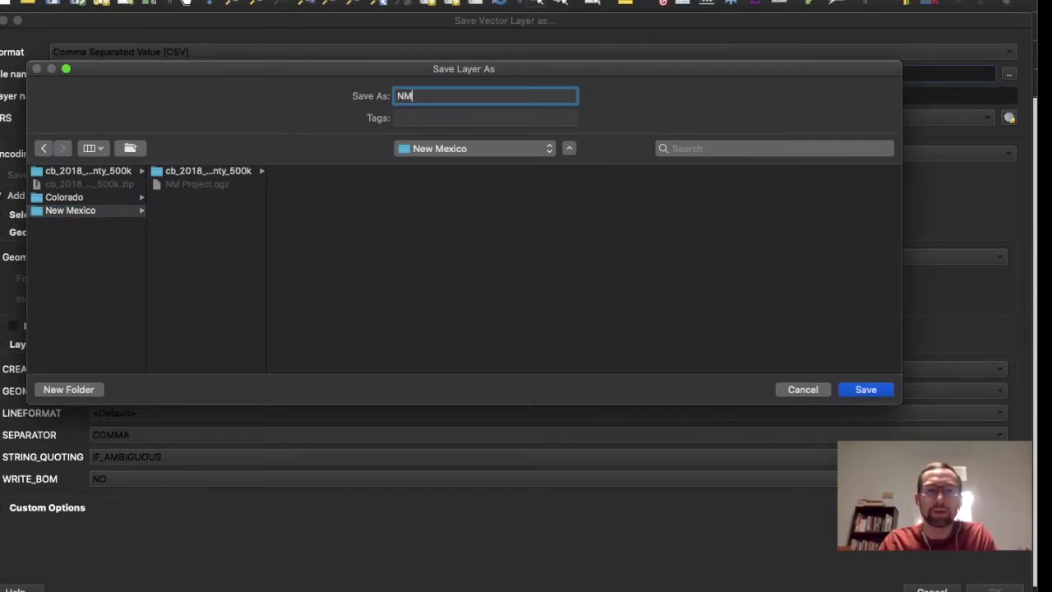
pyautogui.write(' SHP FILE CSV')
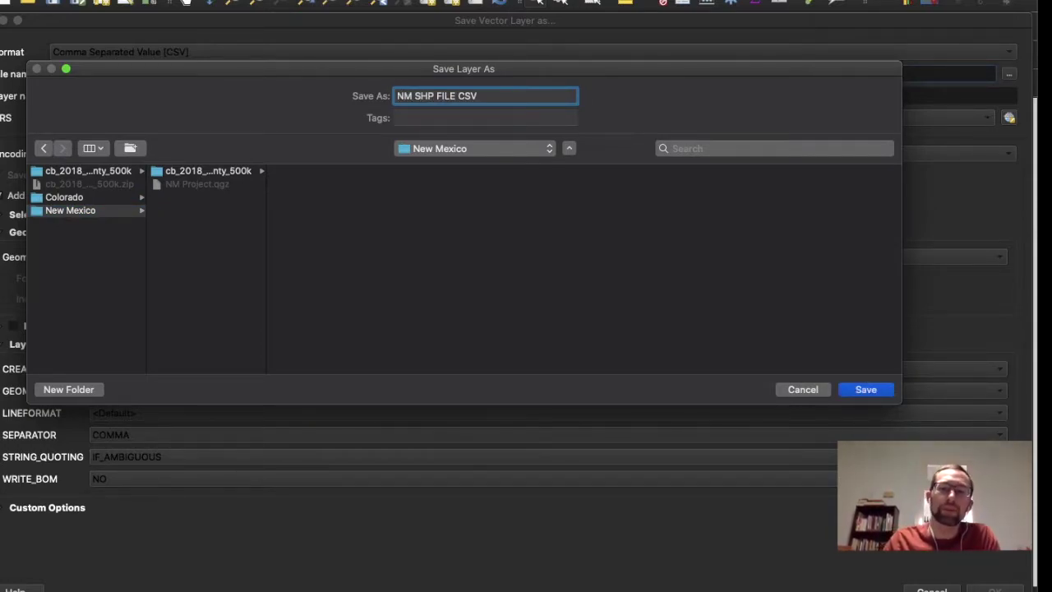
pyautogui.click(863, 388)
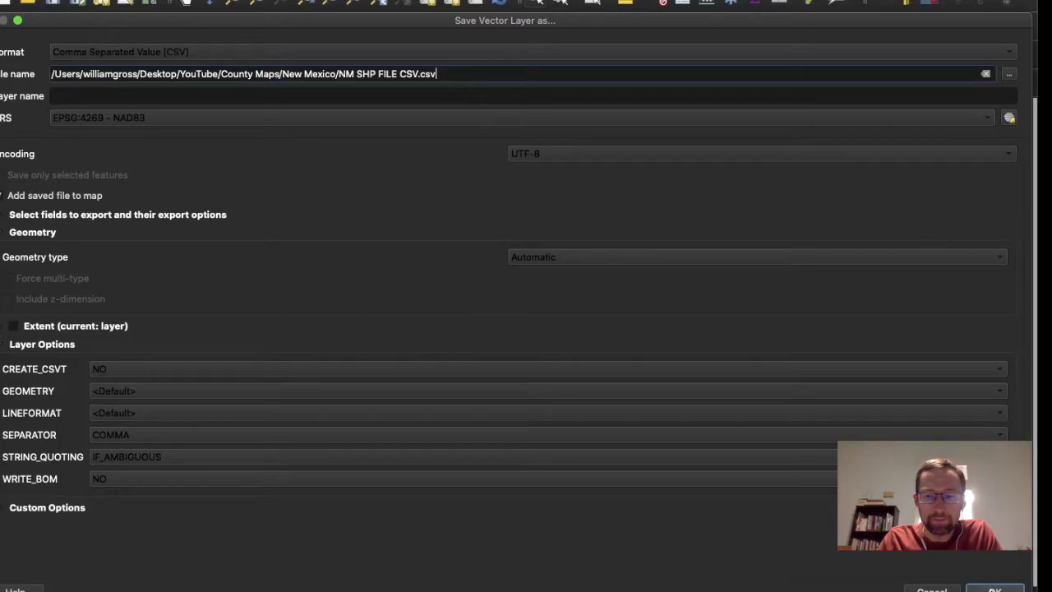
pyautogui.click(991, 589)
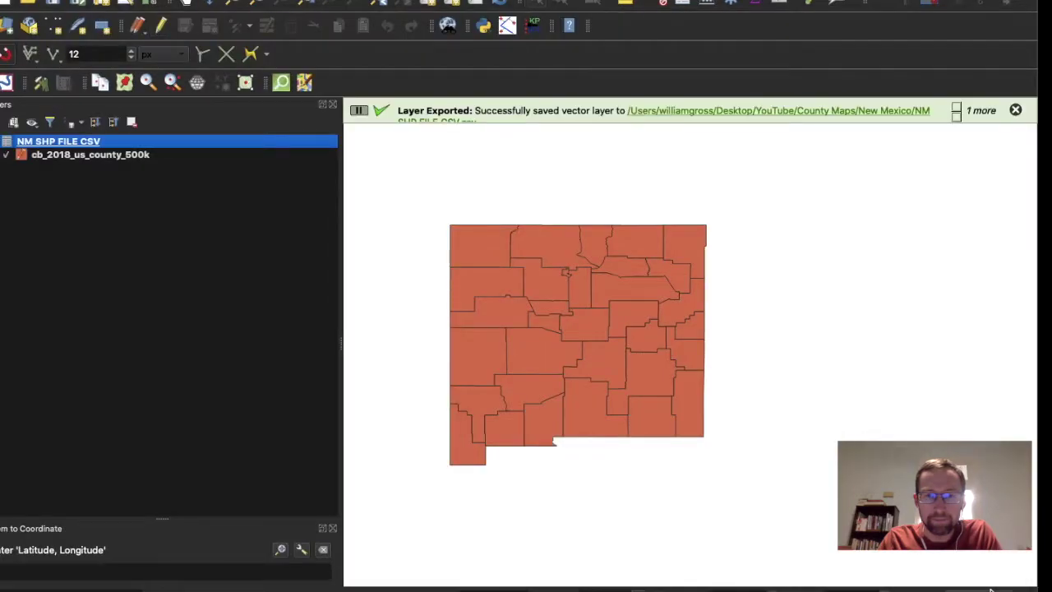
pyautogui.click(745, 434)
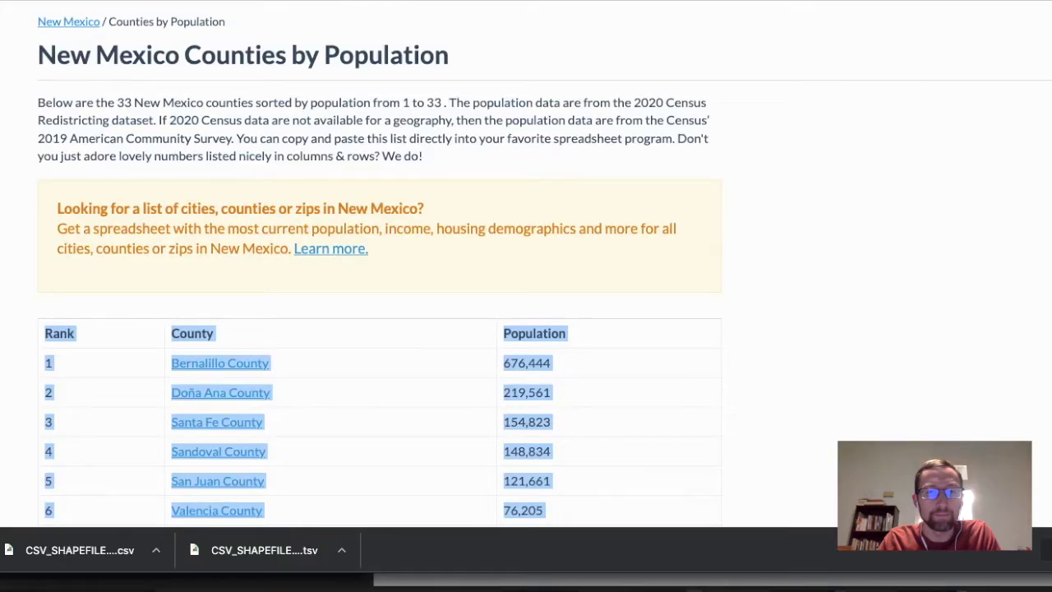
# - Upload NM SHP FILE CSV.csv from the New Mexico folder into Google Sheets through File > Open
pyautogui.hotkey('ctrl', 'Tab')
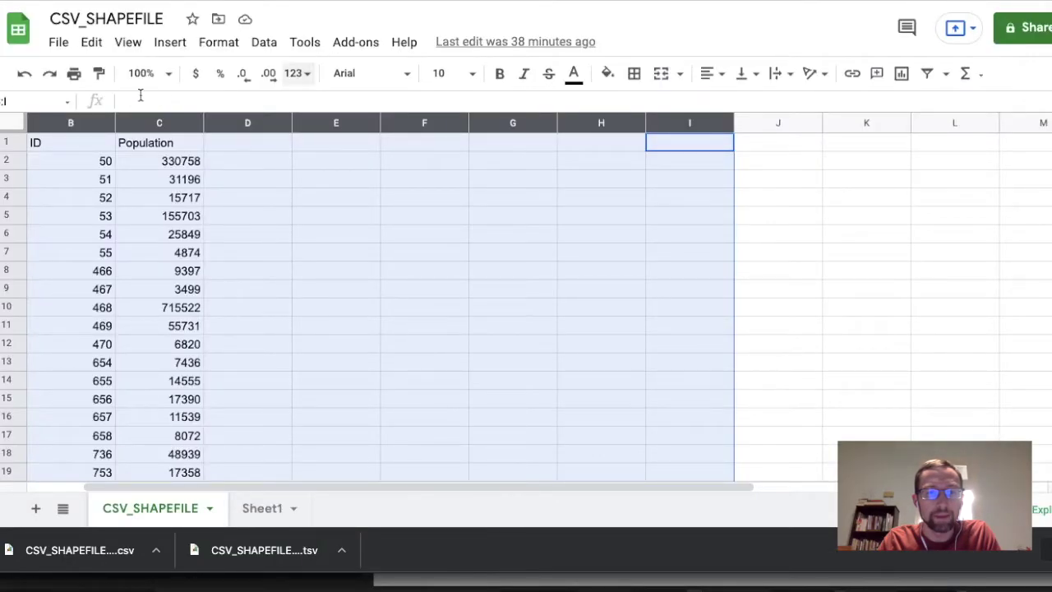
pyautogui.click(66, 45)
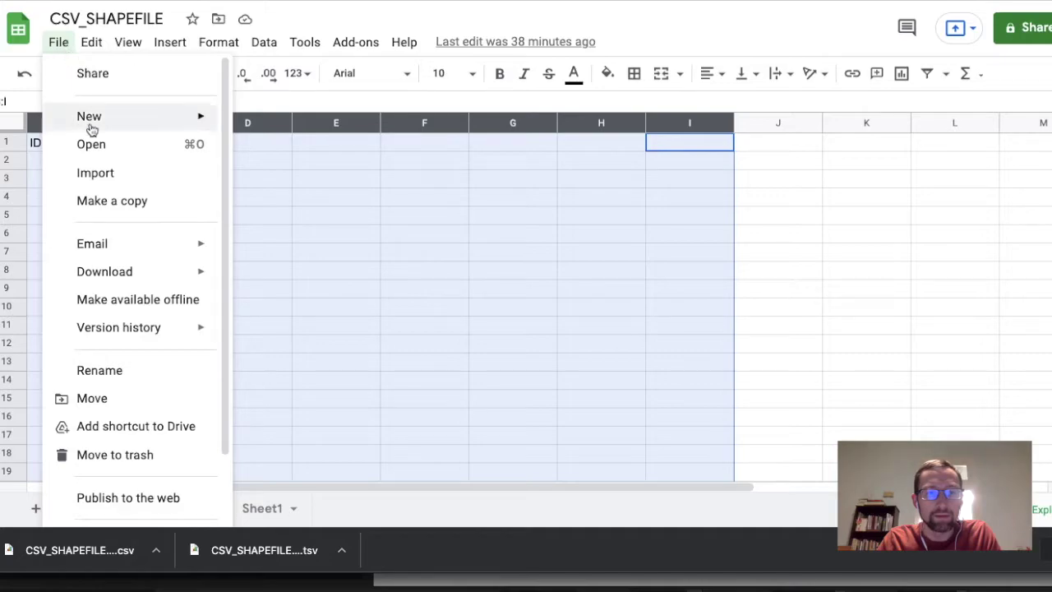
pyautogui.click(106, 146)
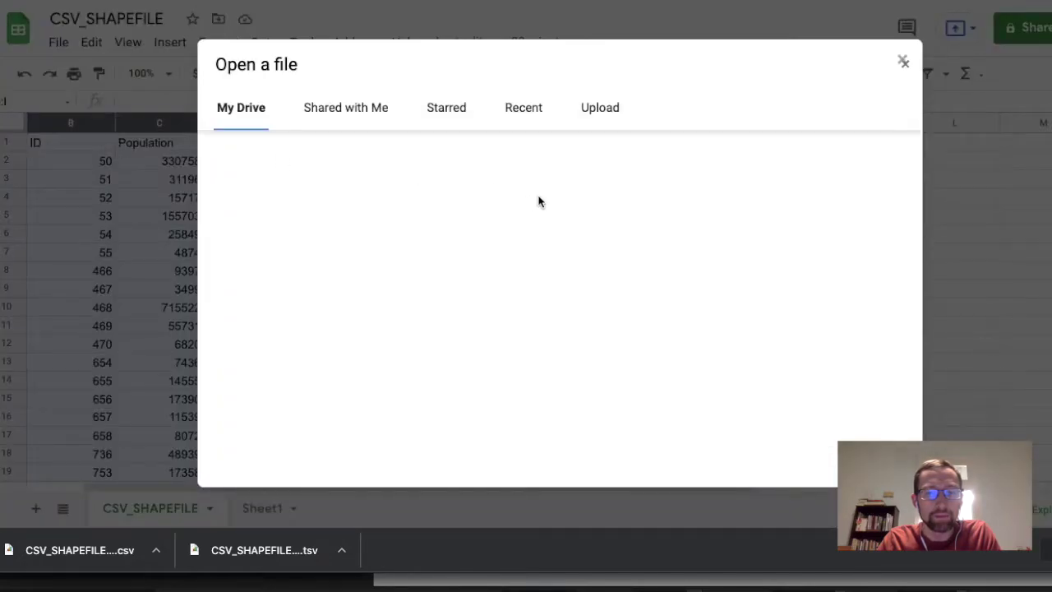
pyautogui.click(598, 108)
pyautogui.click(560, 305)
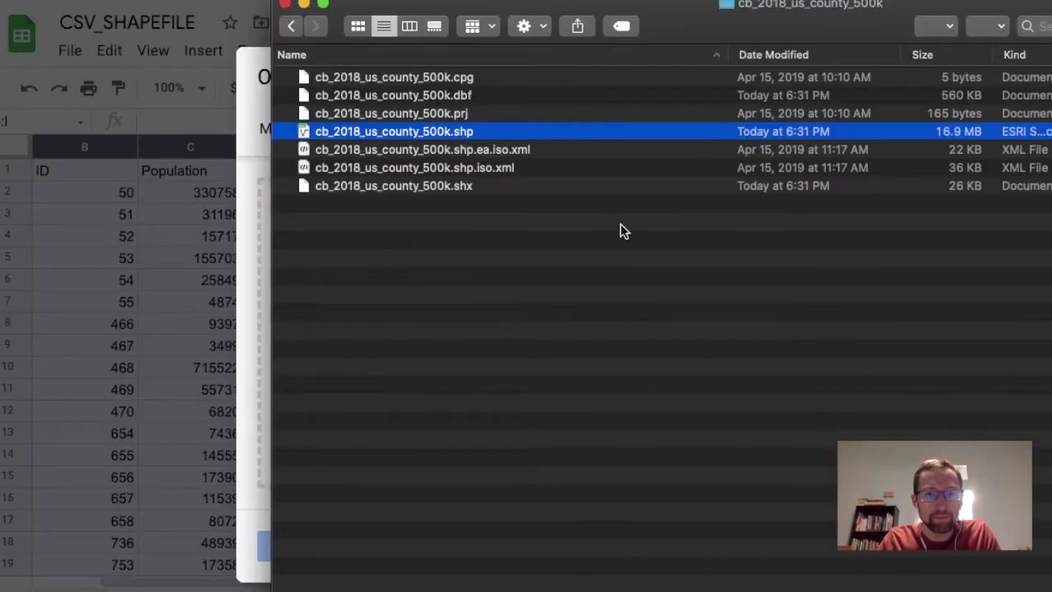
pyautogui.press('super+Up')
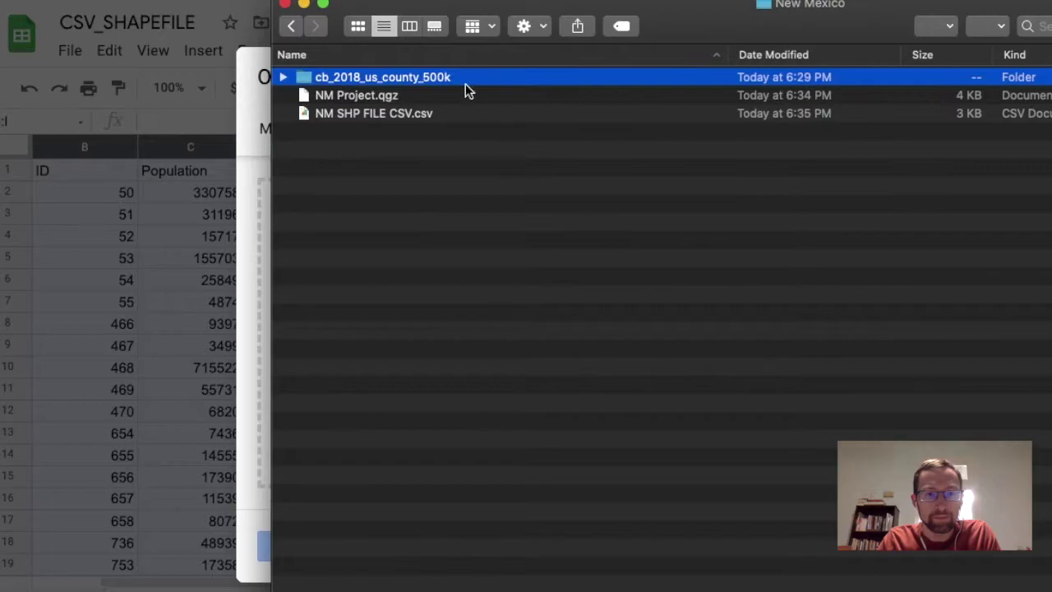
pyautogui.click(401, 97)
pyautogui.click(380, 115)
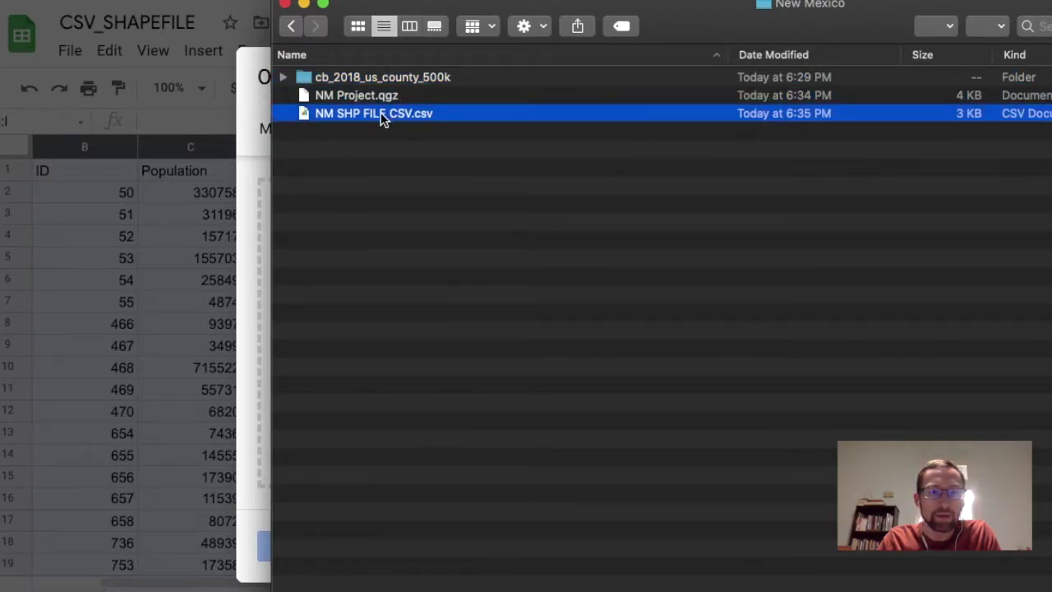
pyautogui.moveTo(381, 112); pyautogui.dragTo(435, 263)
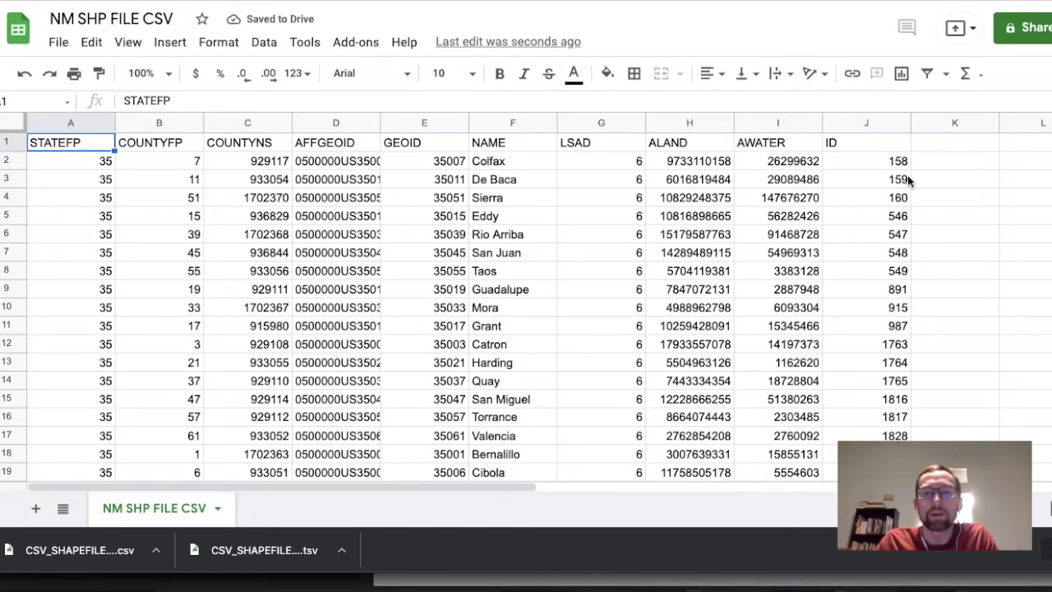
pyautogui.click(961, 145)
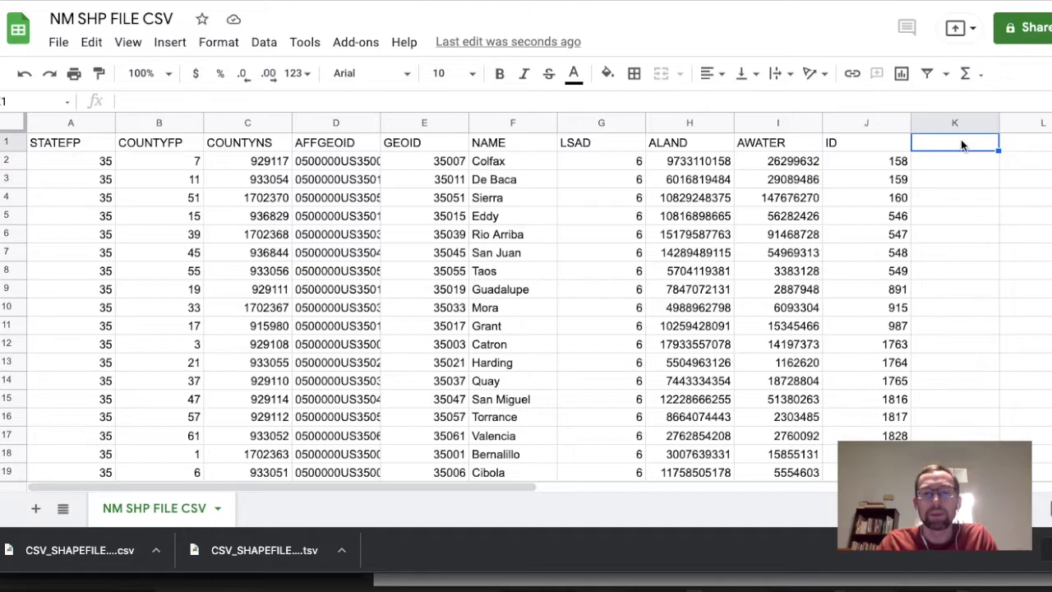
# - Enter the heading 'Population' in cell K1 and add a new blank Sheet1
pyautogui.write('P')
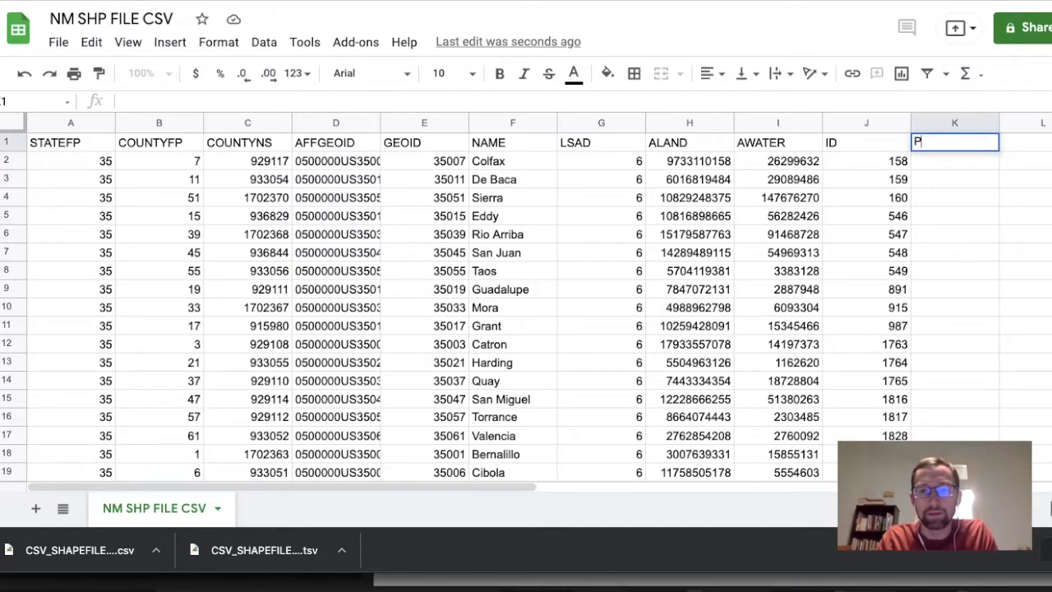
pyautogui.write('opulation')
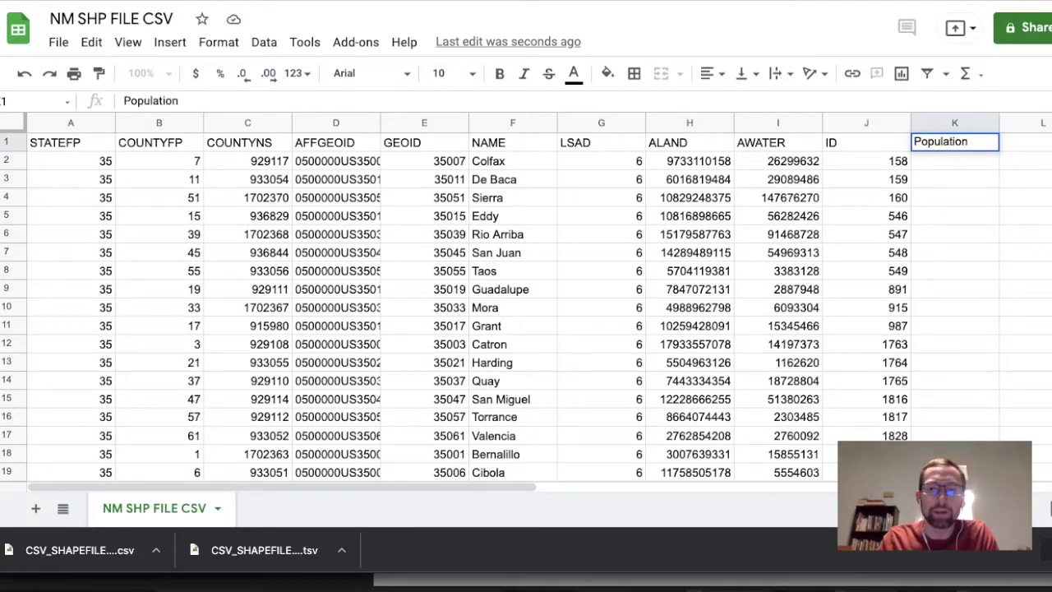
pyautogui.press('Return')
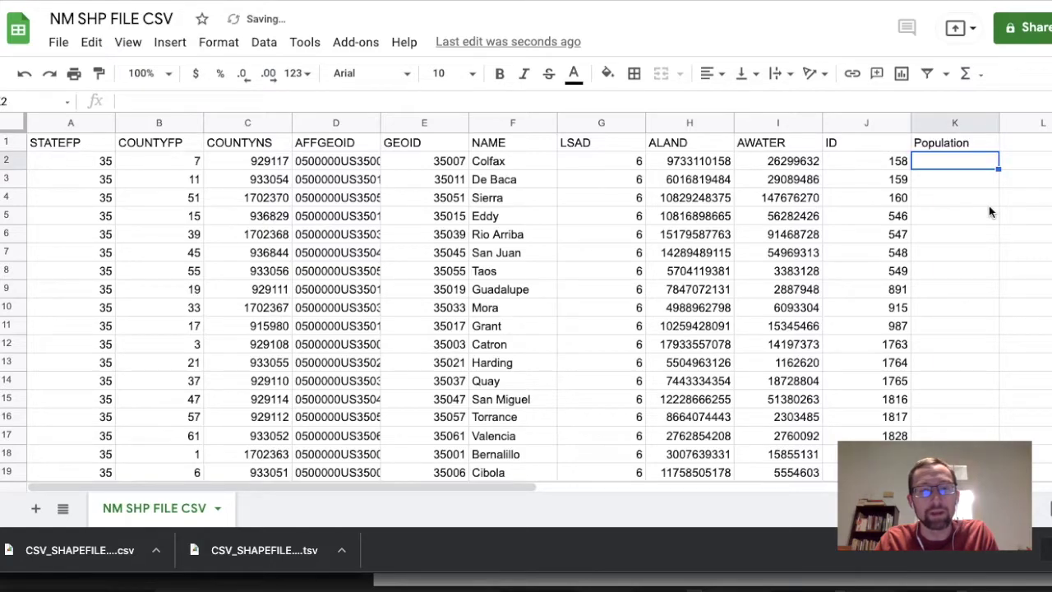
pyautogui.press('Up')
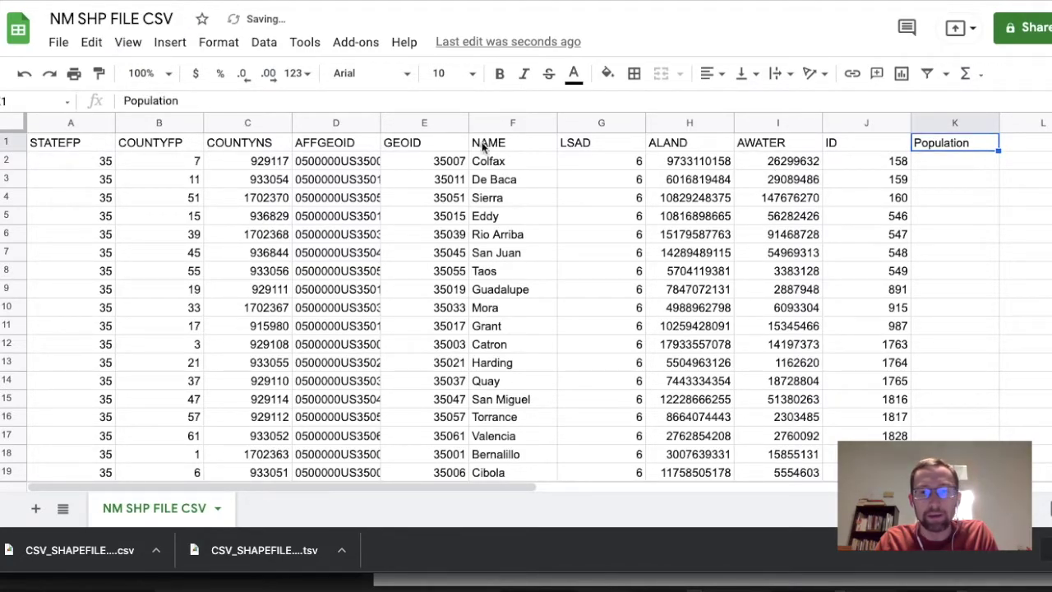
pyautogui.press('Down')
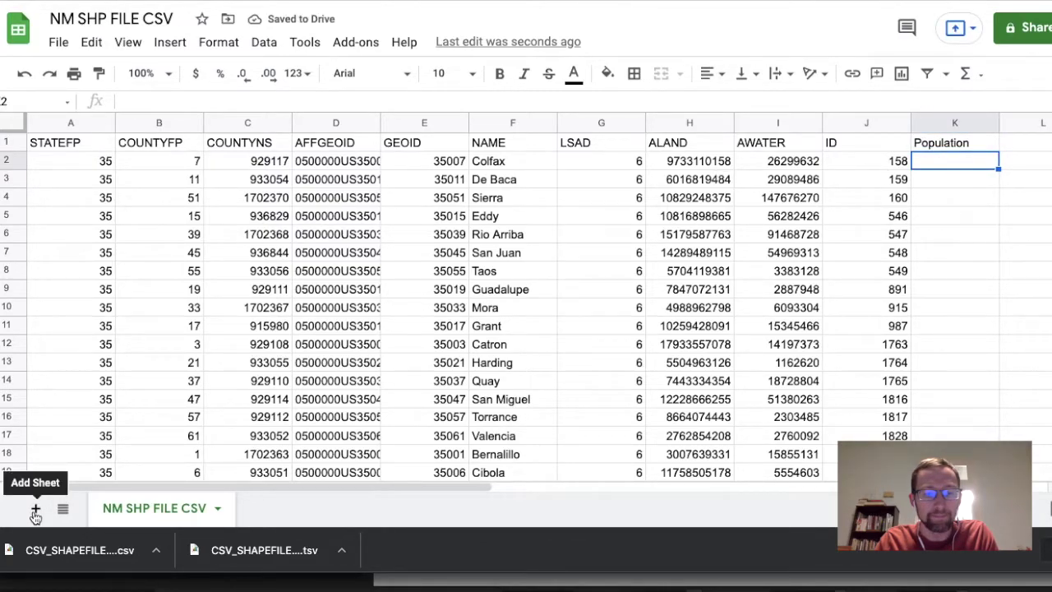
pyautogui.click(35, 511)
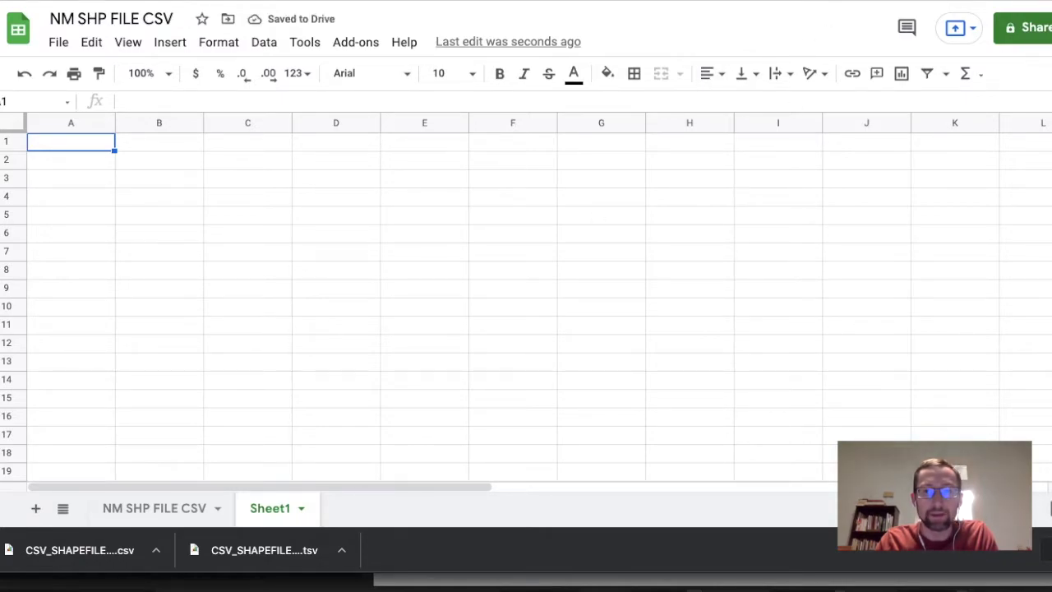
# - On the census web page, select the county population table again, starting at the Rank header
pyautogui.hotkey('ctrl', 'Tab')
pyautogui.scroll(-2, 264, 339)
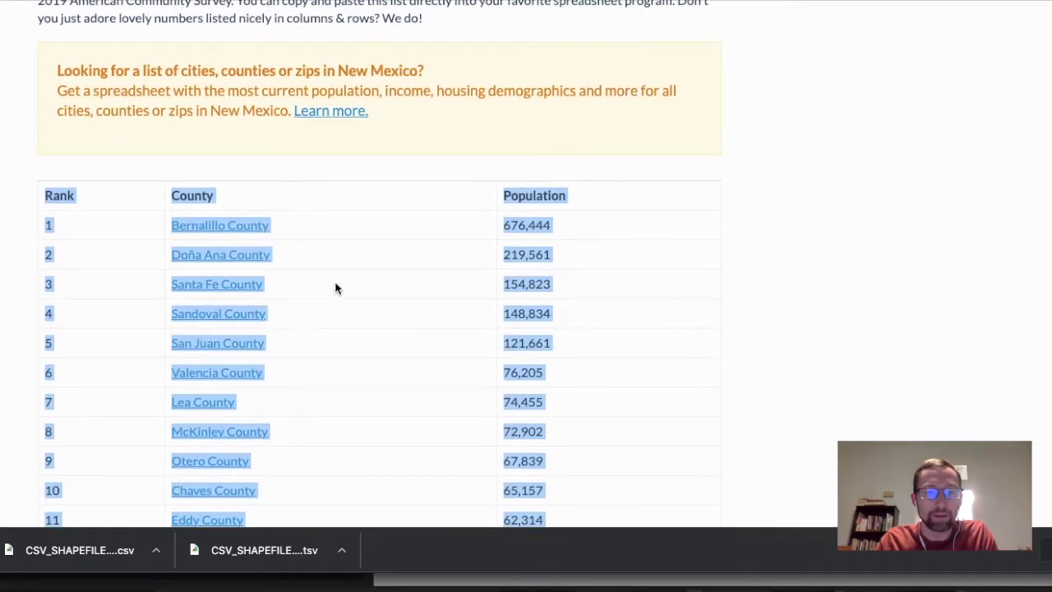
pyautogui.click(300, 280)
pyautogui.moveTo(41, 197); pyautogui.dragTo(462, 312)
pyautogui.scroll(-10, 435, 361)
pyautogui.scroll(1, 511, 203)
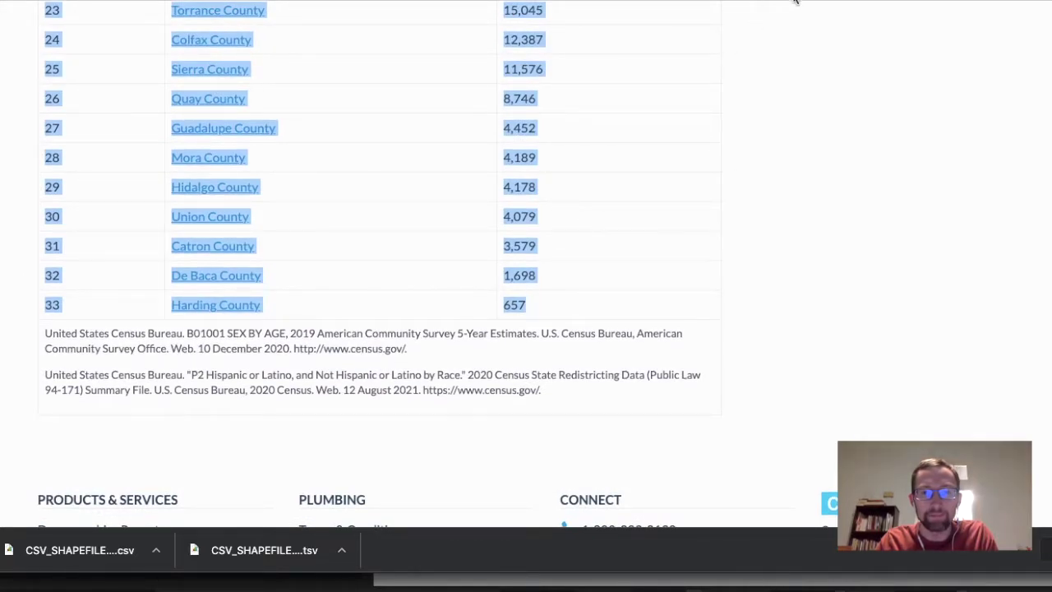
# - Paste the Rank, County and Population table into cell A1 of Sheet1
pyautogui.hotkey('ctrl', 'Tab')
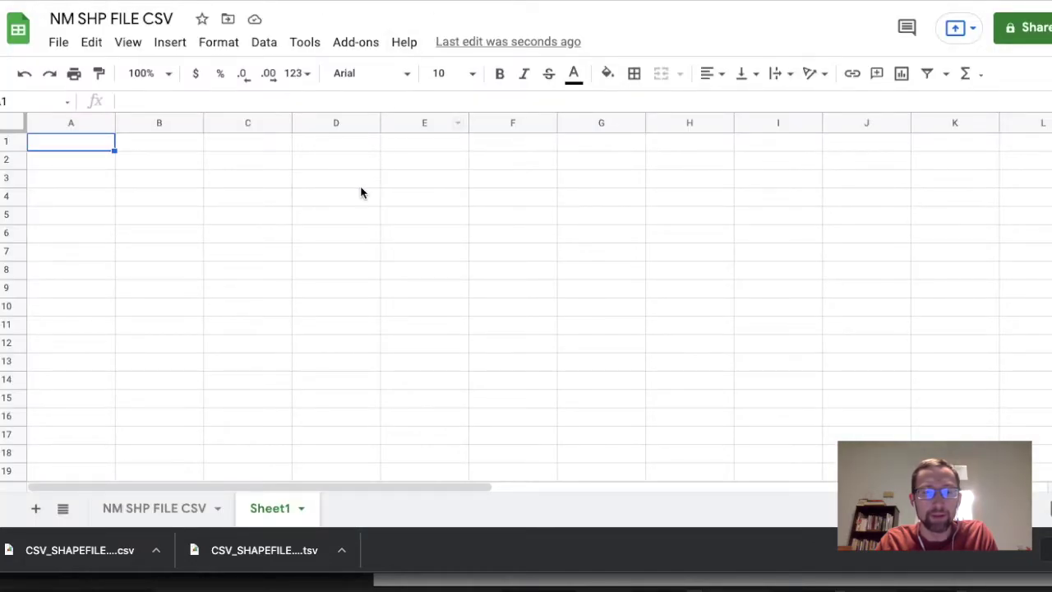
pyautogui.click(80, 145)
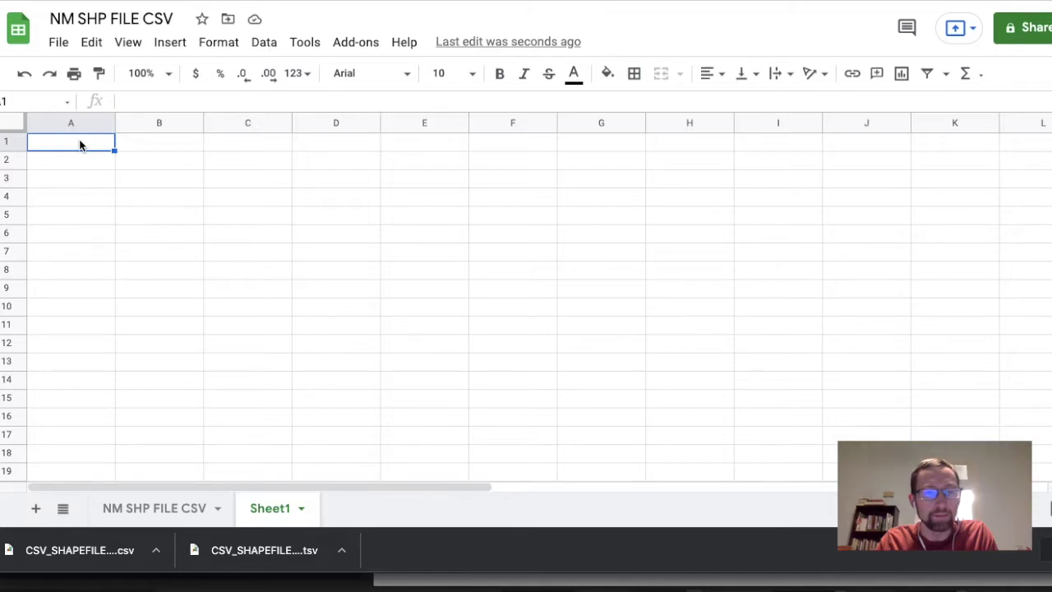
pyautogui.hotkey('ctrl', 'v')
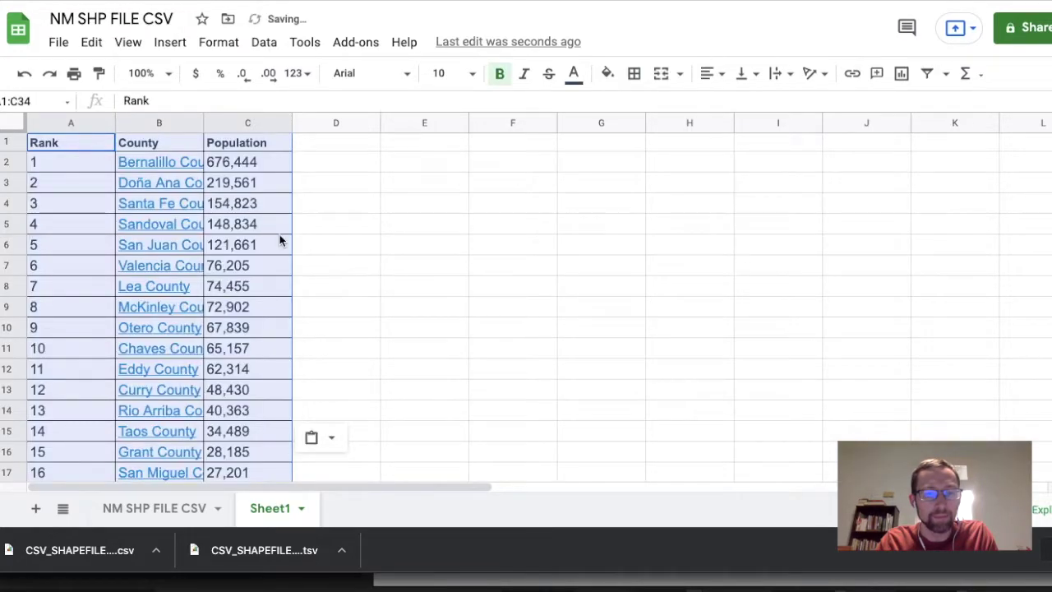
pyautogui.click(329, 222)
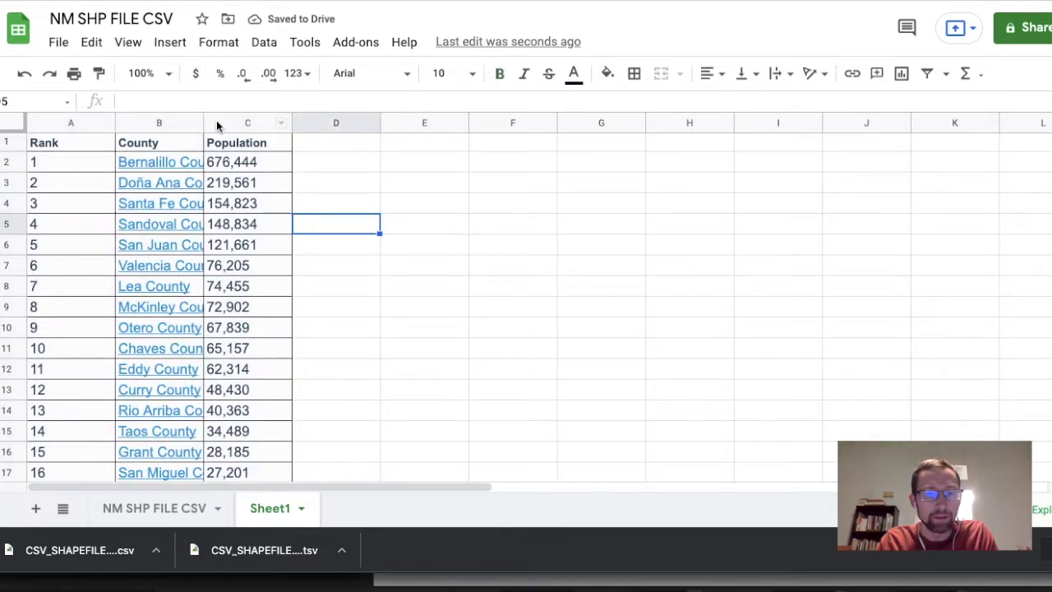
# - Widen Sheet1's County column, compare it with the NAME column, and select column B
pyautogui.moveTo(203, 122); pyautogui.dragTo(338, 139)
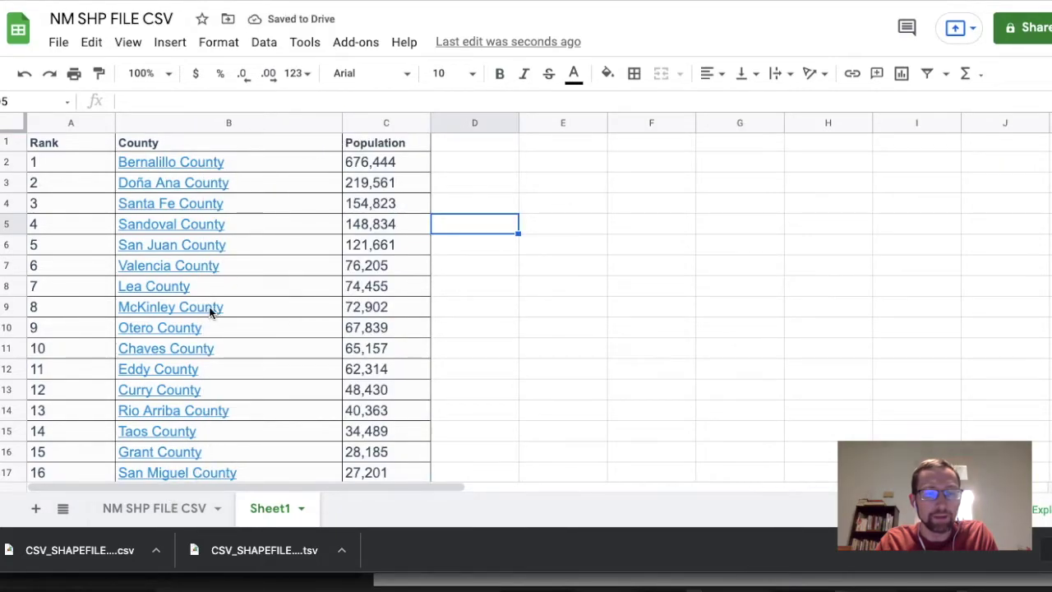
pyautogui.click(156, 507)
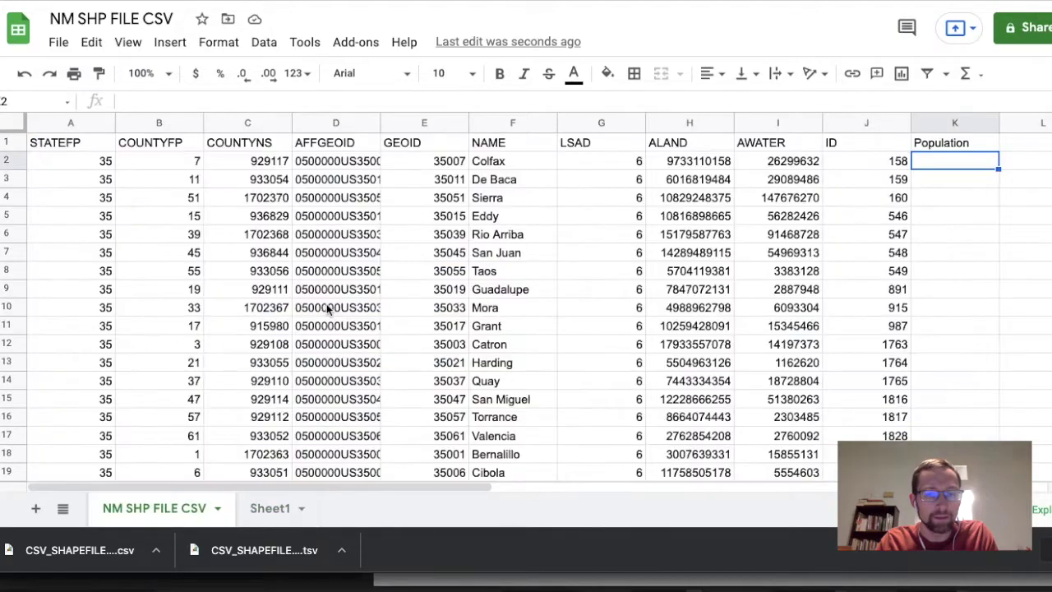
pyautogui.click(511, 123)
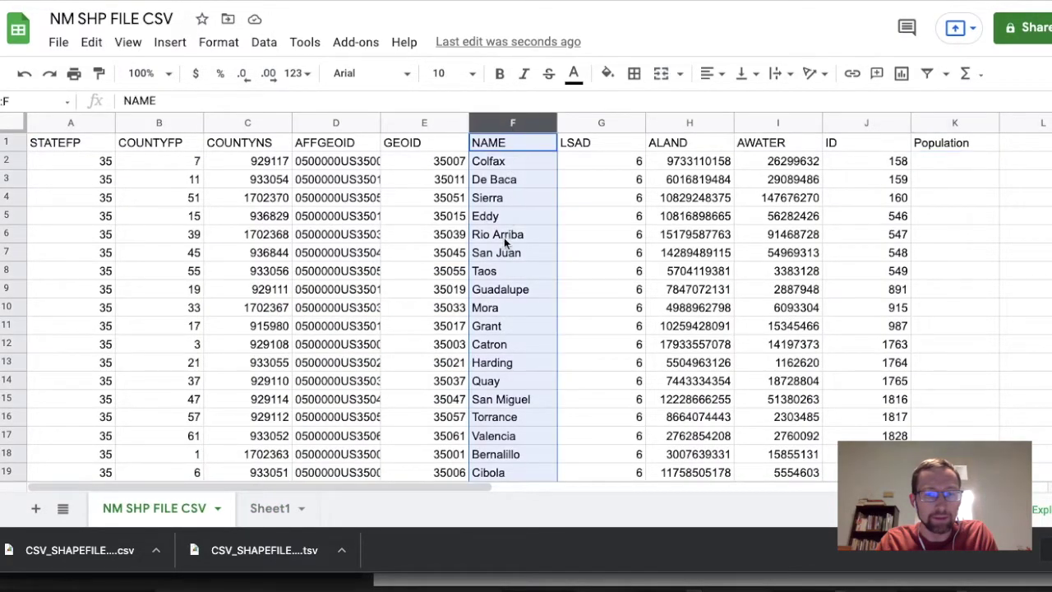
pyautogui.click(245, 514)
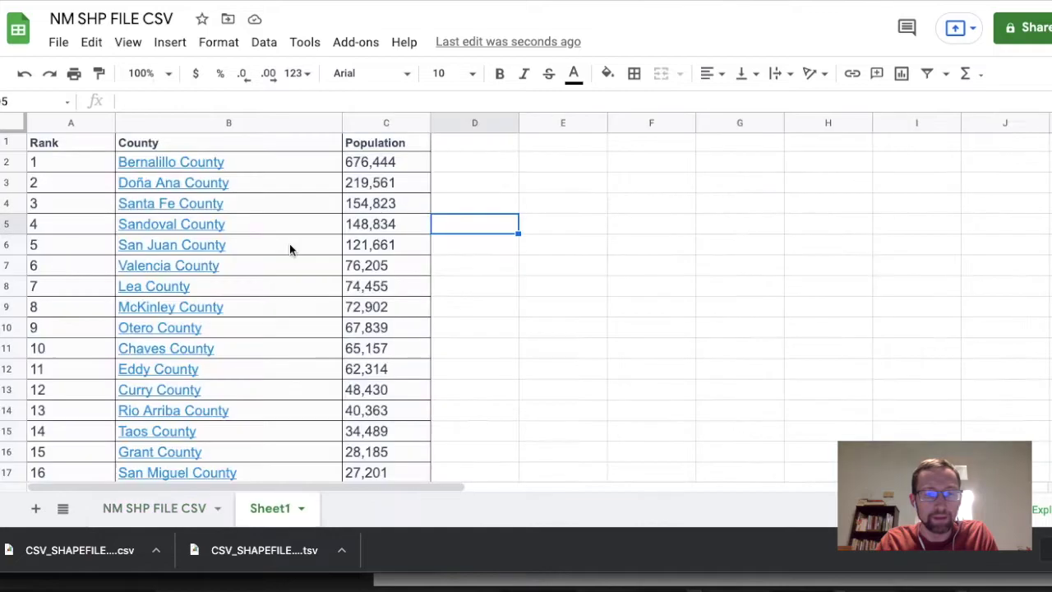
pyautogui.click(234, 122)
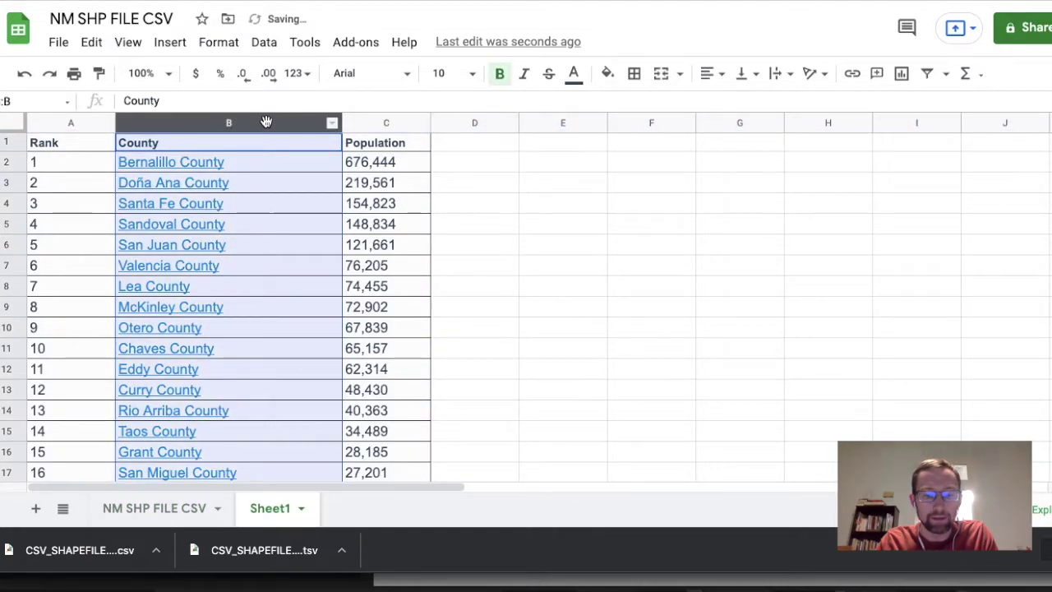
# - Find 'County' in column B and replace every occurrence with nothing
pyautogui.hotkey('ctrl', 'f')
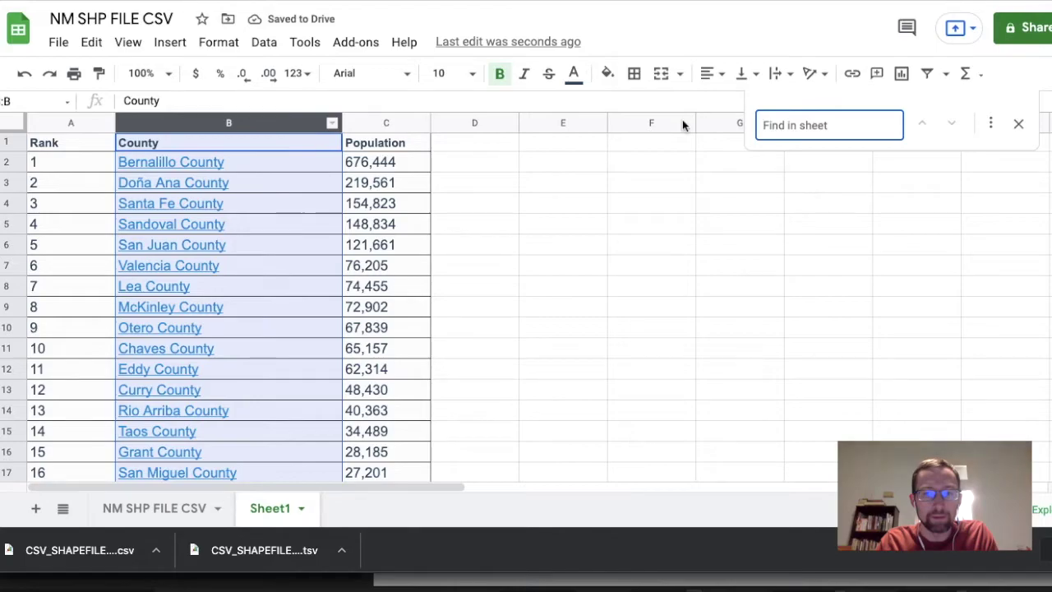
pyautogui.click(990, 123)
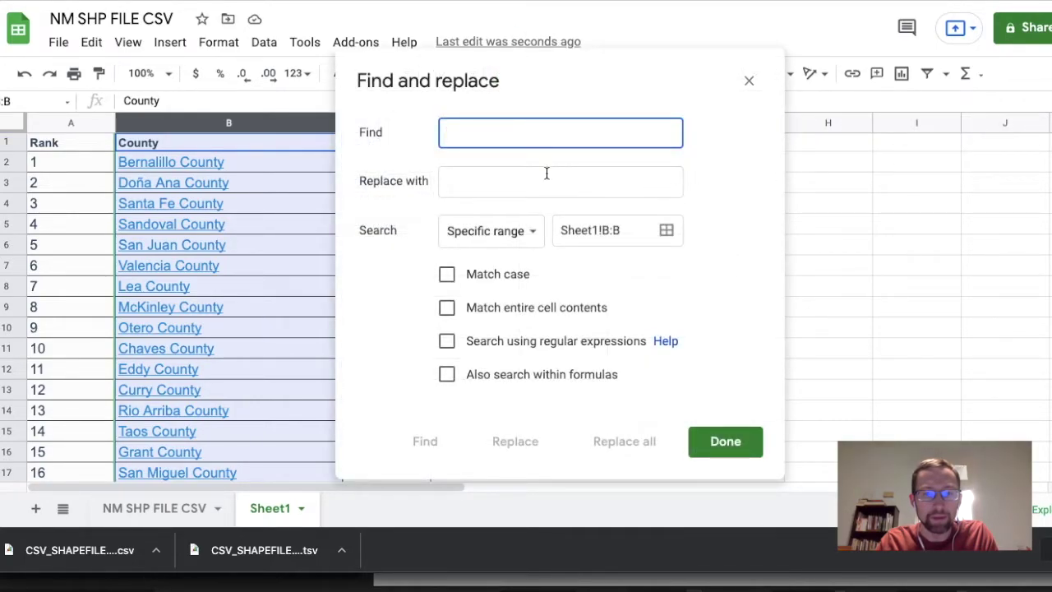
pyautogui.click(534, 172)
pyautogui.click(482, 134)
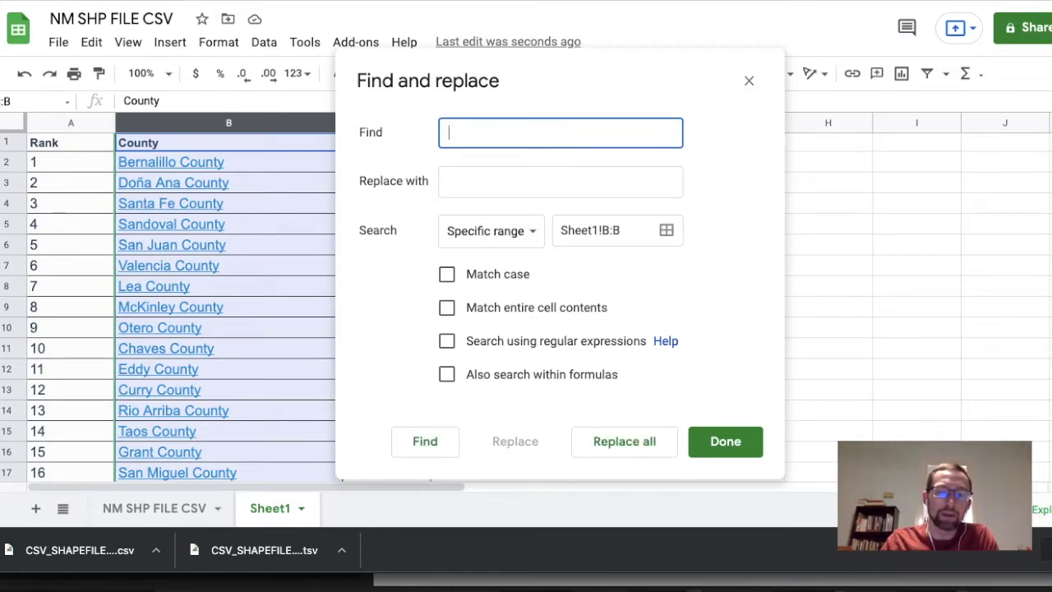
pyautogui.write('County')
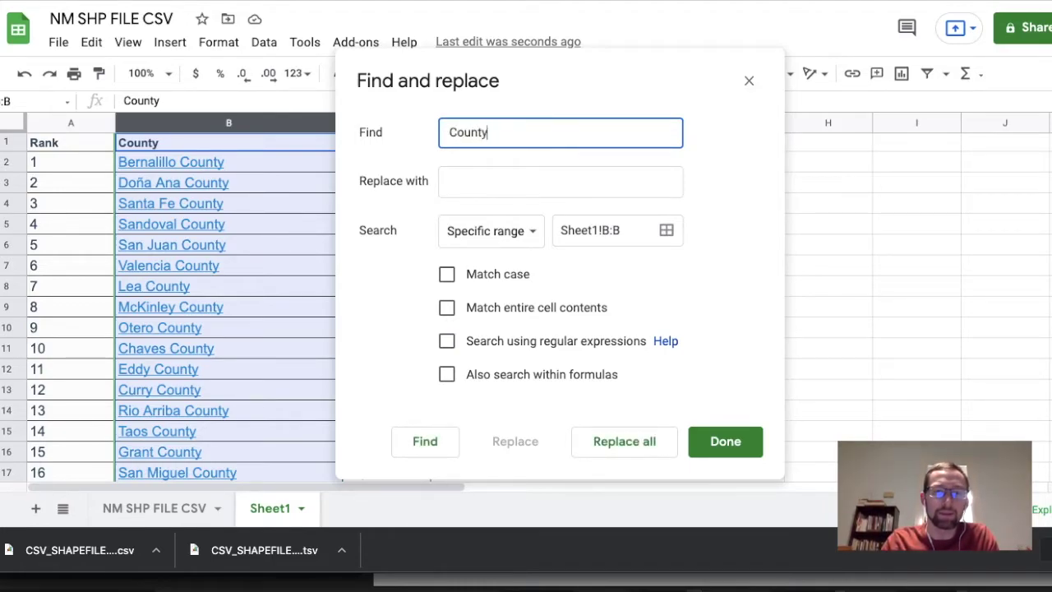
pyautogui.click(449, 133)
pyautogui.click(490, 179)
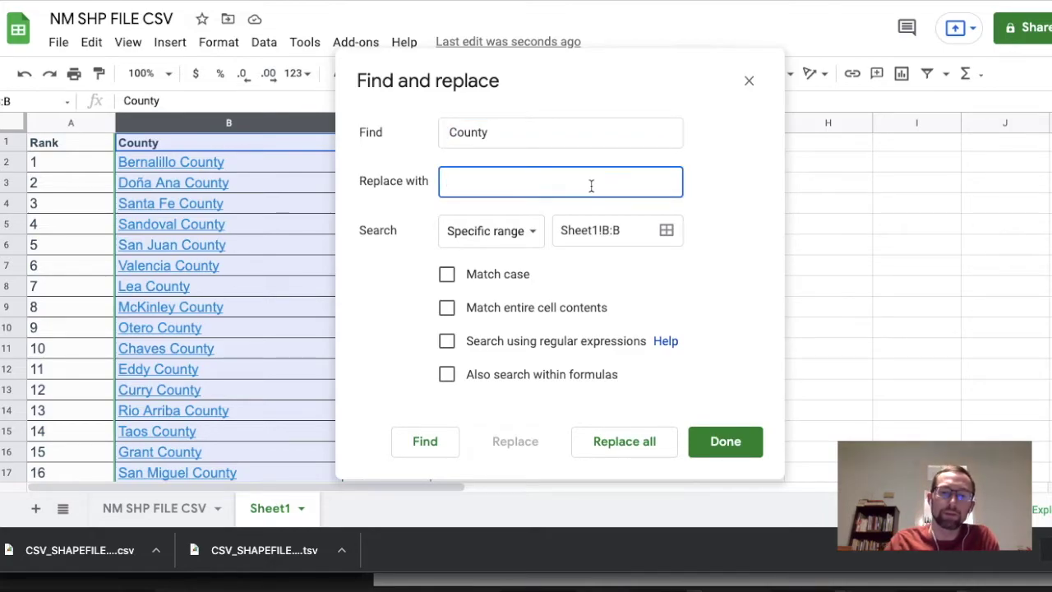
pyautogui.click(640, 454)
pyautogui.click(730, 448)
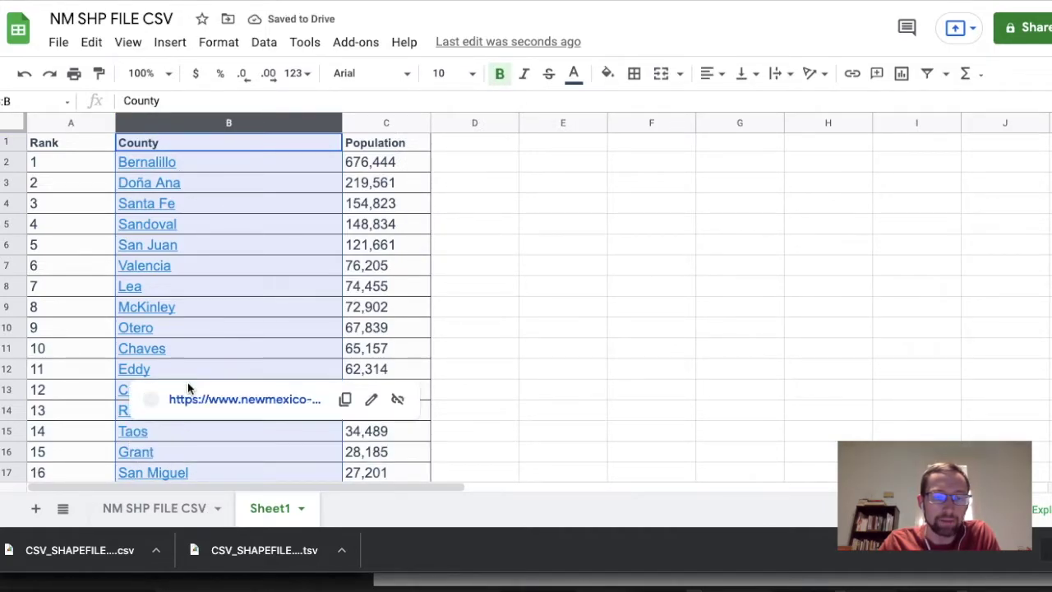
# - Start the K2 formula as =index(Sheet1!C:C, discarding the earlier trial formulas
pyautogui.click(176, 508)
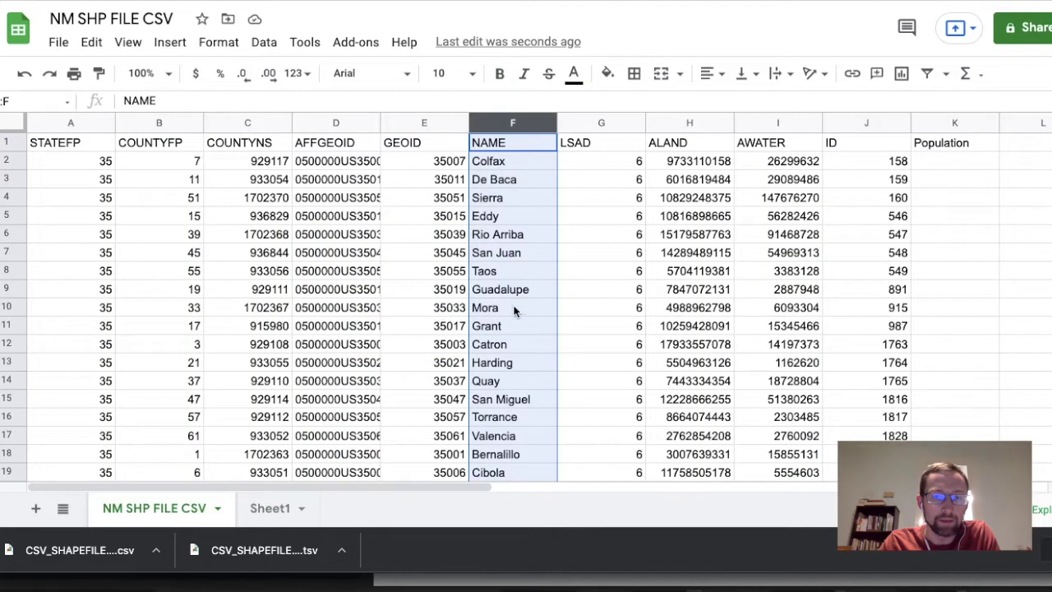
pyautogui.click(932, 158)
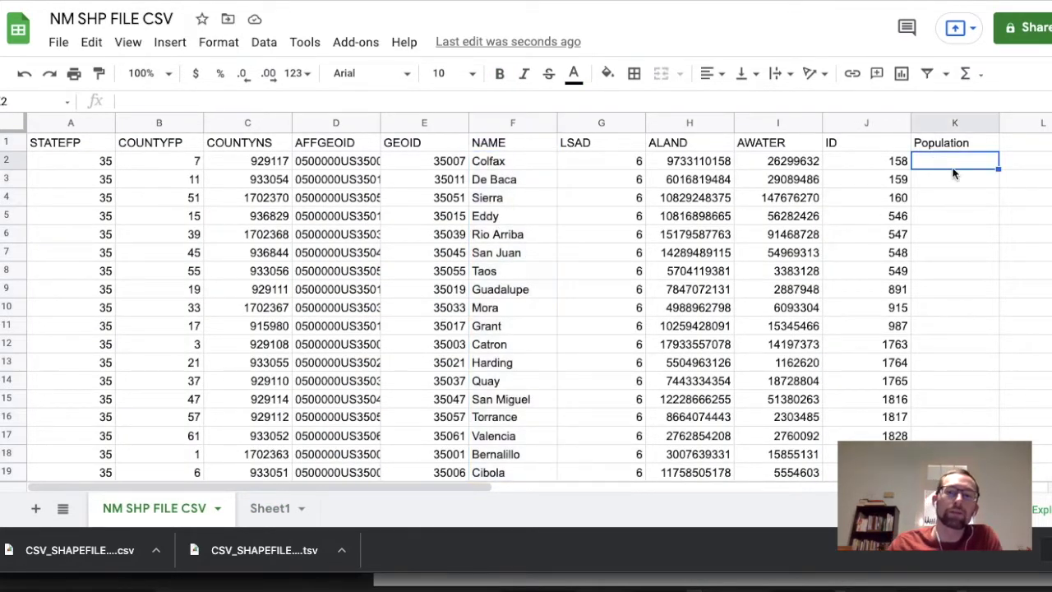
pyautogui.write('=I2/J2')
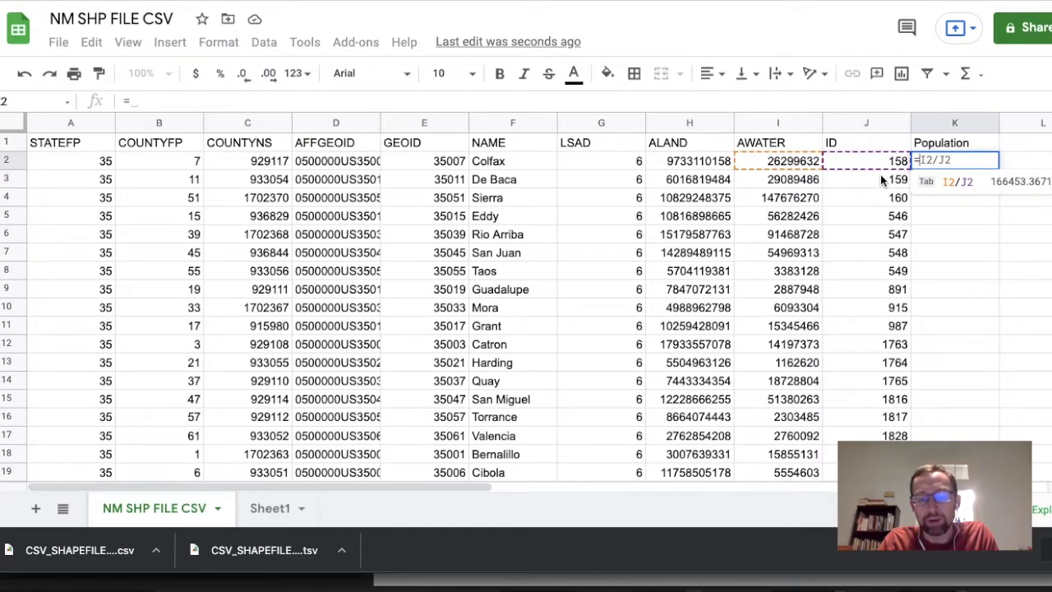
pyautogui.press('BackSpace')
pyautogui.press('BackSpace')
pyautogui.press('BackSpace')
pyautogui.press('BackSpace')
pyautogui.press('BackSpace')
pyautogui.write('match')
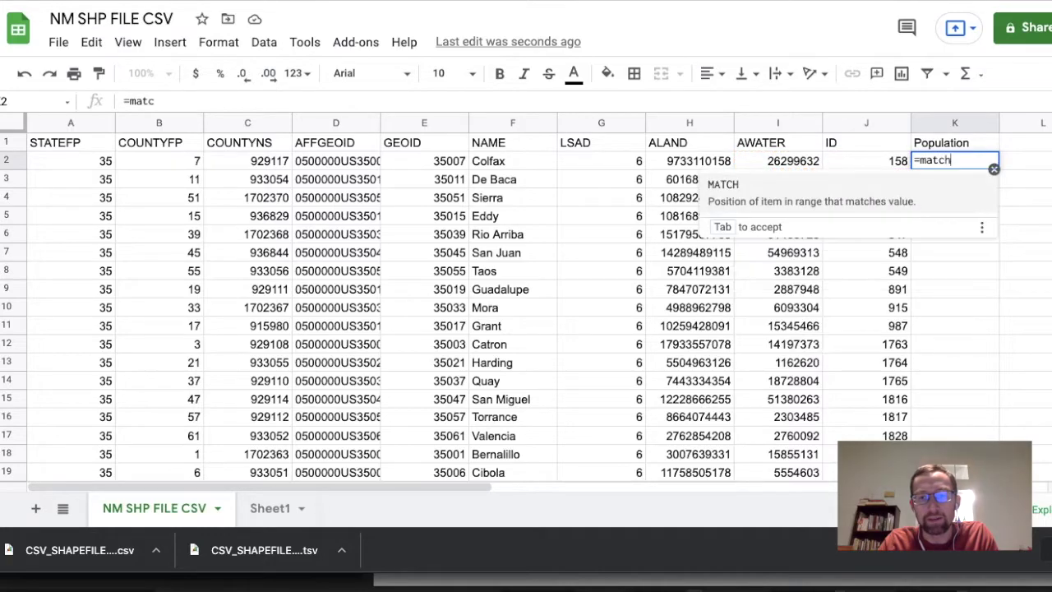
pyautogui.press('BackSpace')
pyautogui.press('BackSpace')
pyautogui.press('BackSpace')
pyautogui.press('BackSpace')
pyautogui.write('inde')
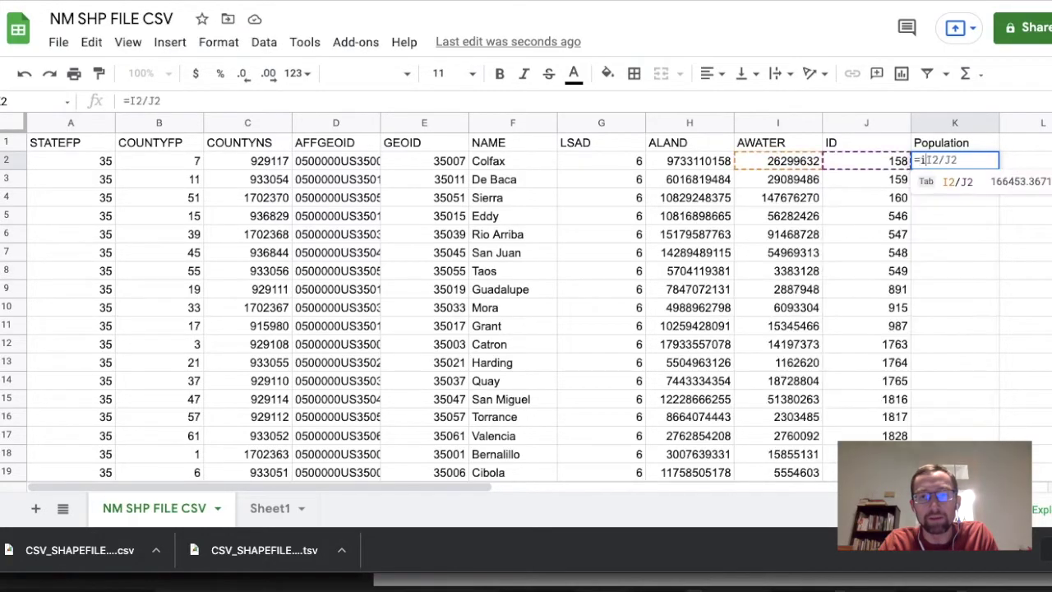
pyautogui.write('x(')
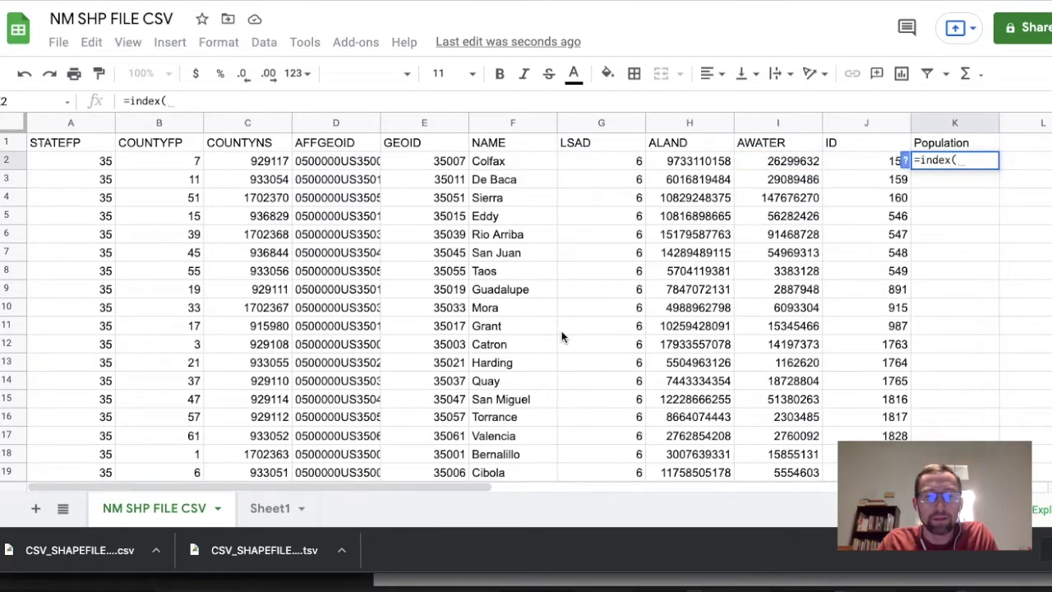
pyautogui.click(270, 509)
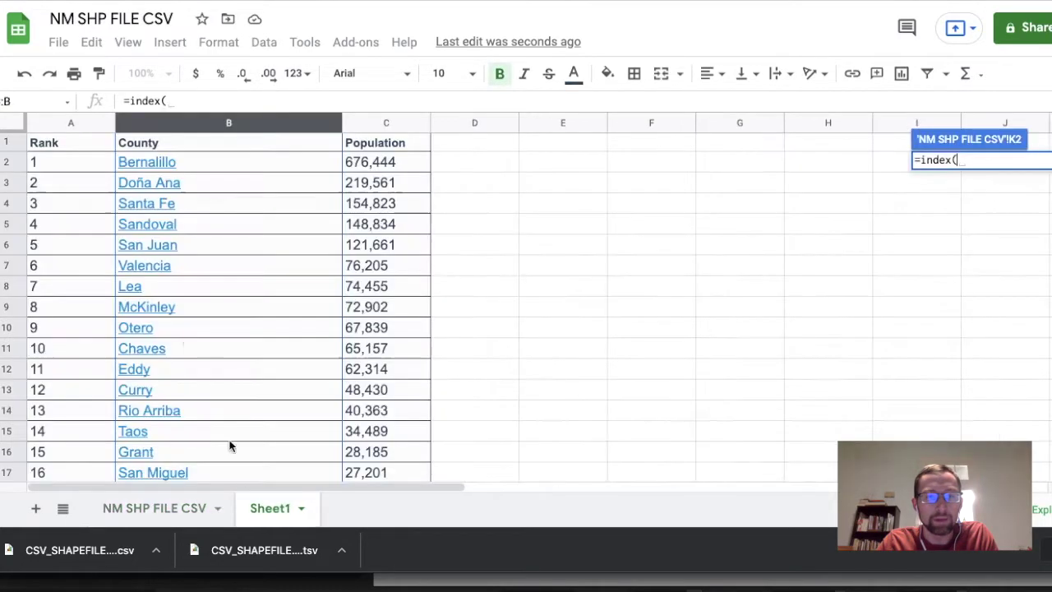
pyautogui.click(169, 124)
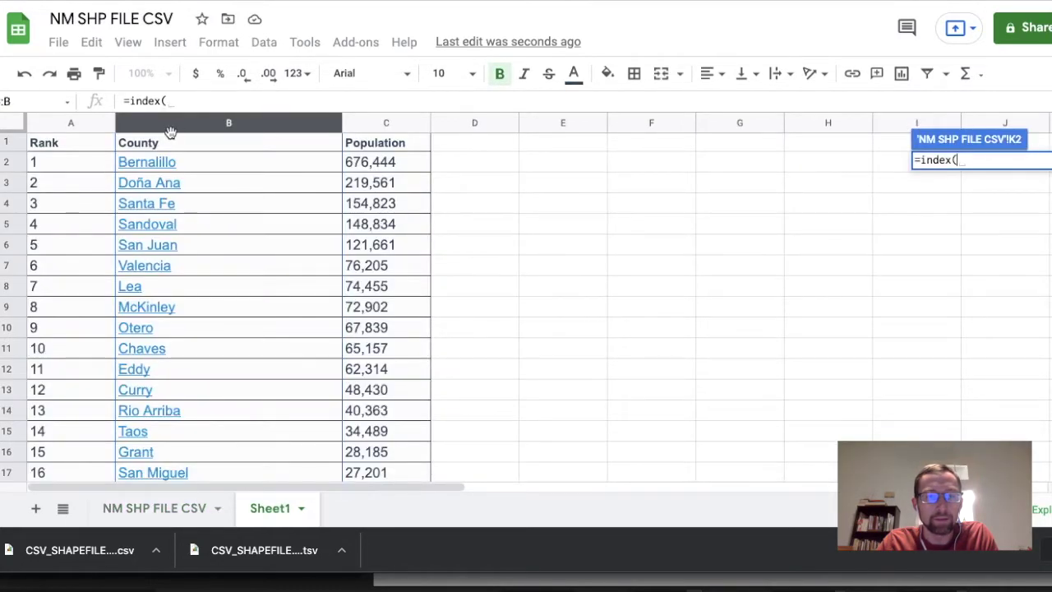
pyautogui.click(380, 121)
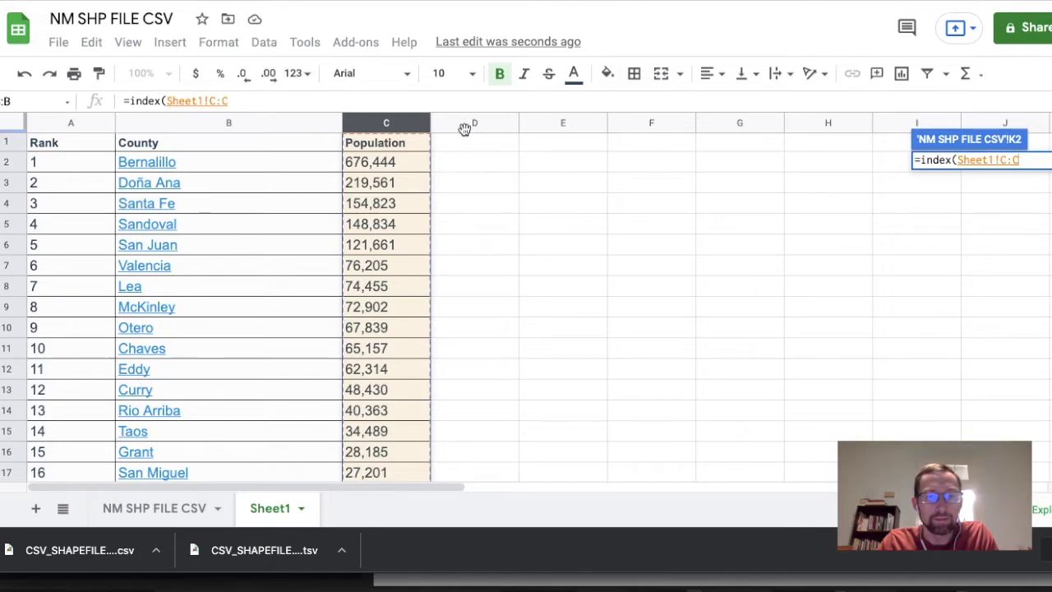
# - Complete it with match(F2,Sheet1!B:B,0) and enter it, returning Colfax's 12,387
pyautogui.write(',mathc')
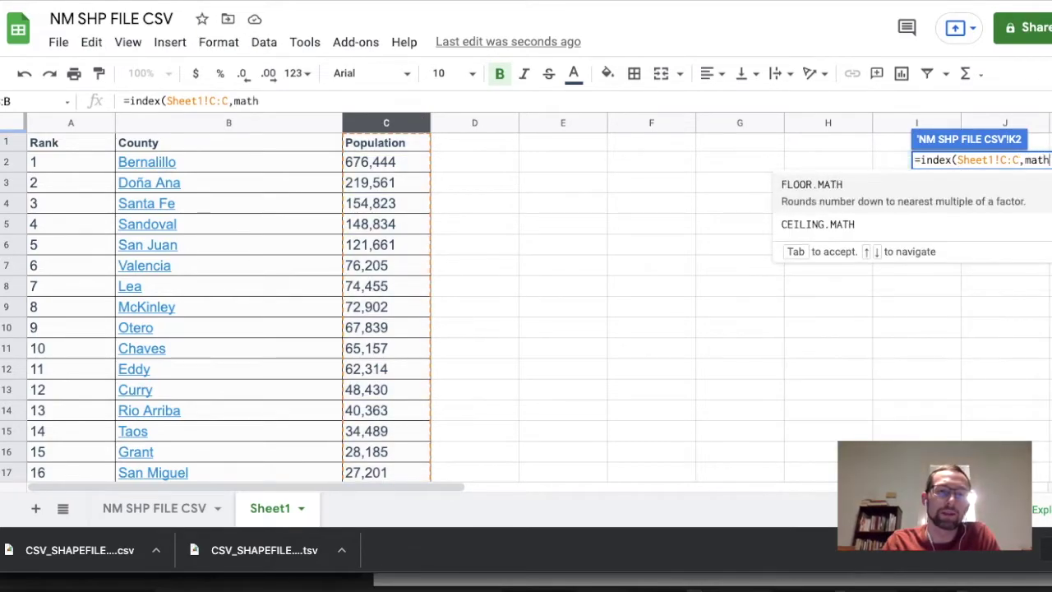
pyautogui.press('BackSpace')
pyautogui.press('BackSpace')
pyautogui.press('BackSpace')
pyautogui.write('tch(')
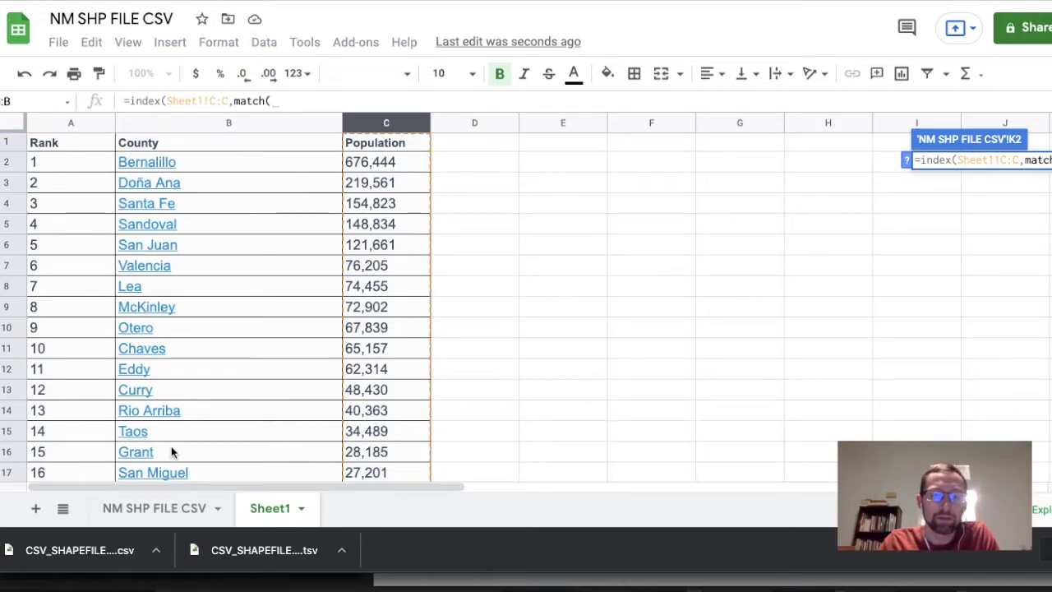
pyautogui.click(152, 516)
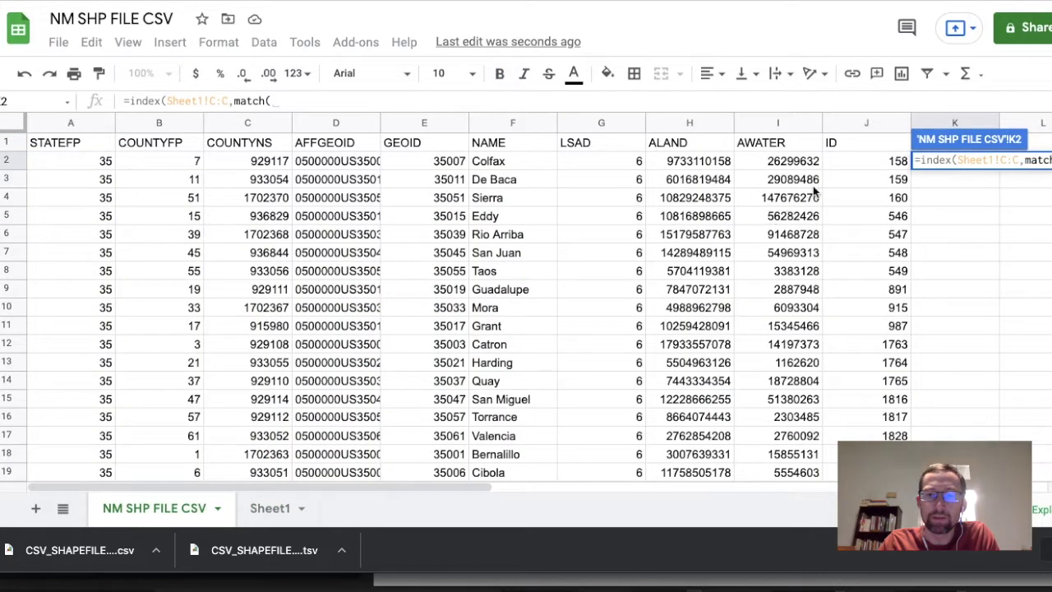
pyautogui.click(522, 159)
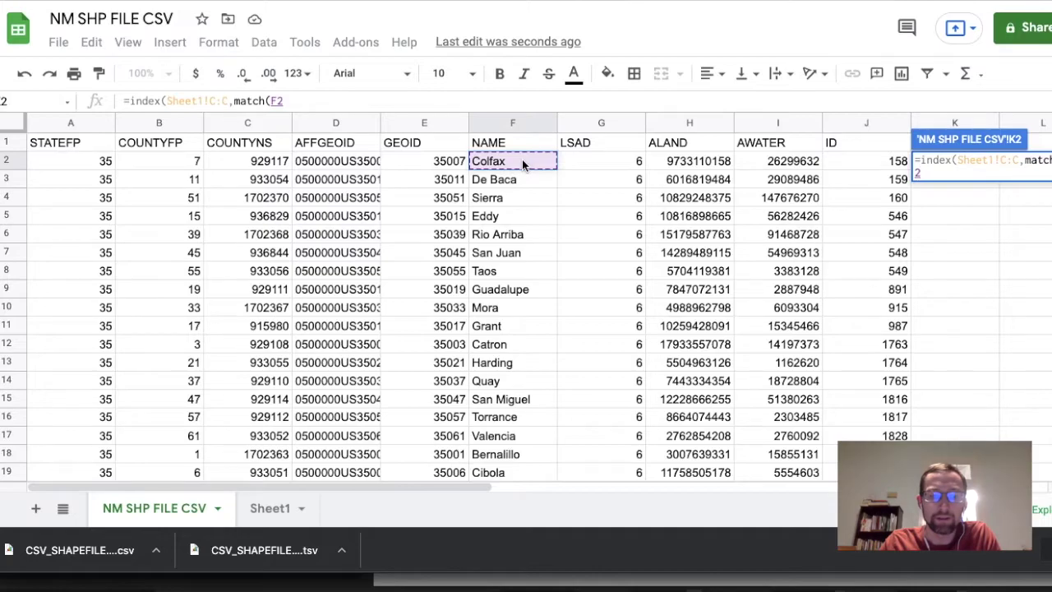
pyautogui.write(',')
pyautogui.click(289, 509)
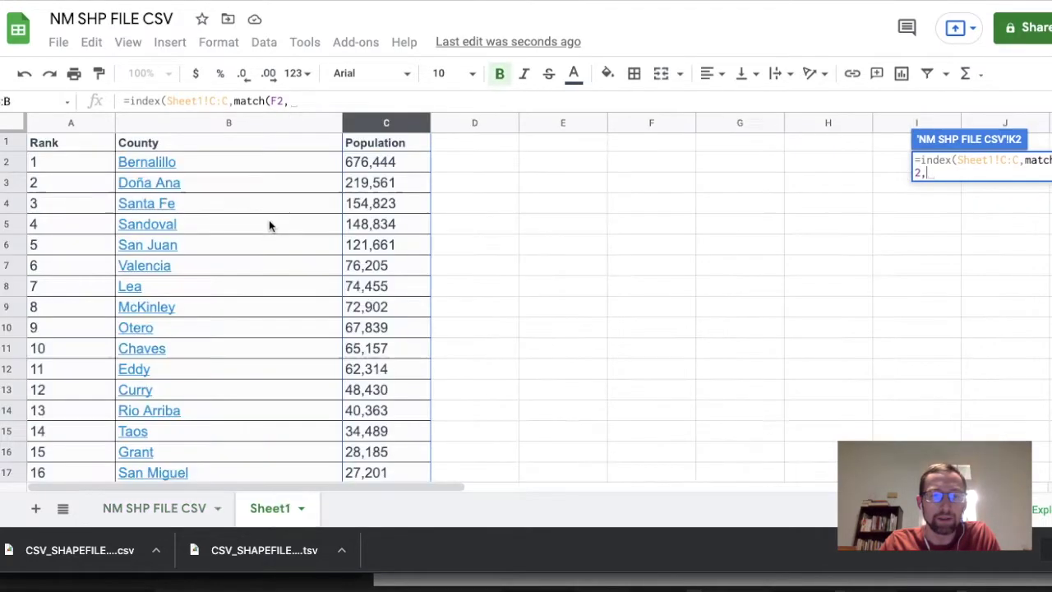
pyautogui.click(198, 122)
pyautogui.write(',0')
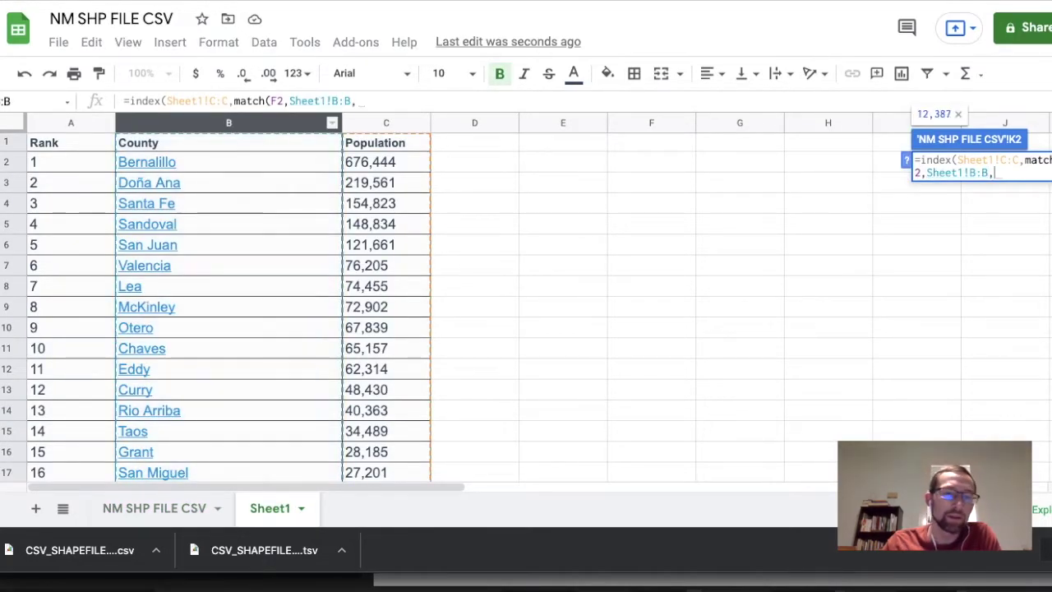
pyautogui.write(')')
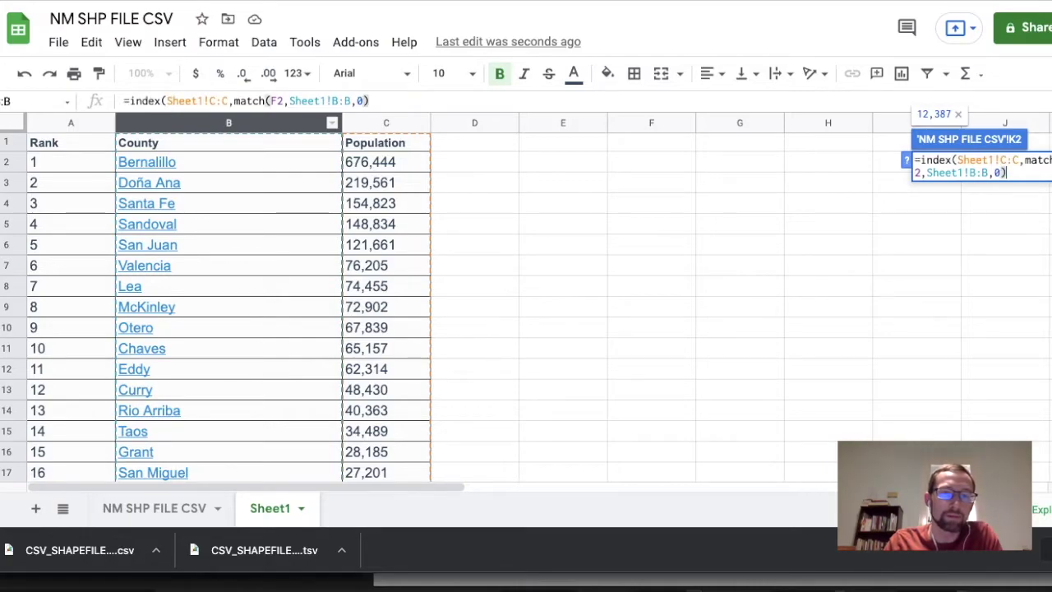
pyautogui.write(')')
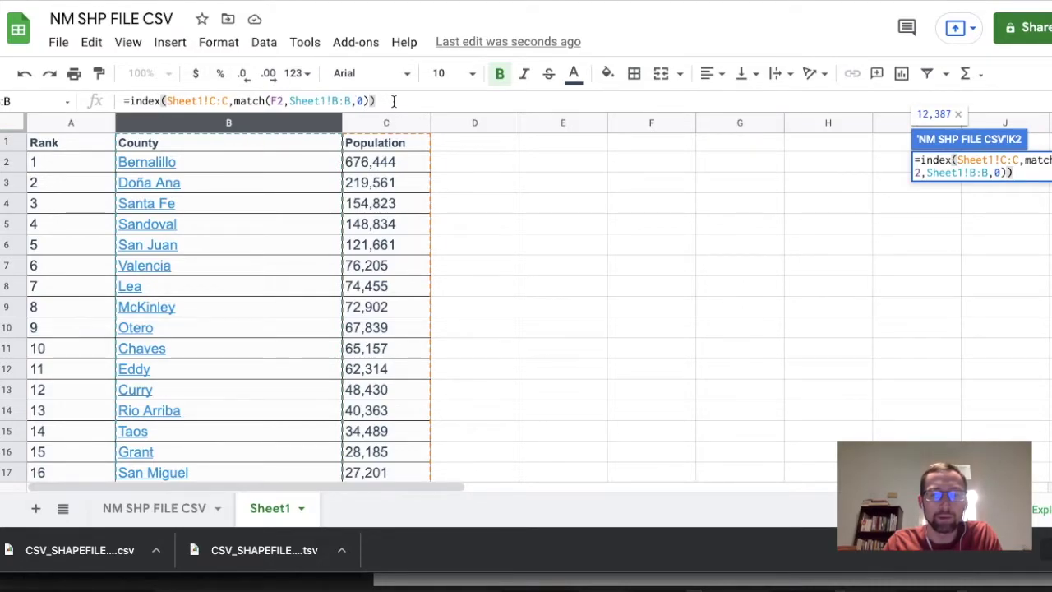
pyautogui.press('Return')
pyautogui.hscroll(1, 526, 312)
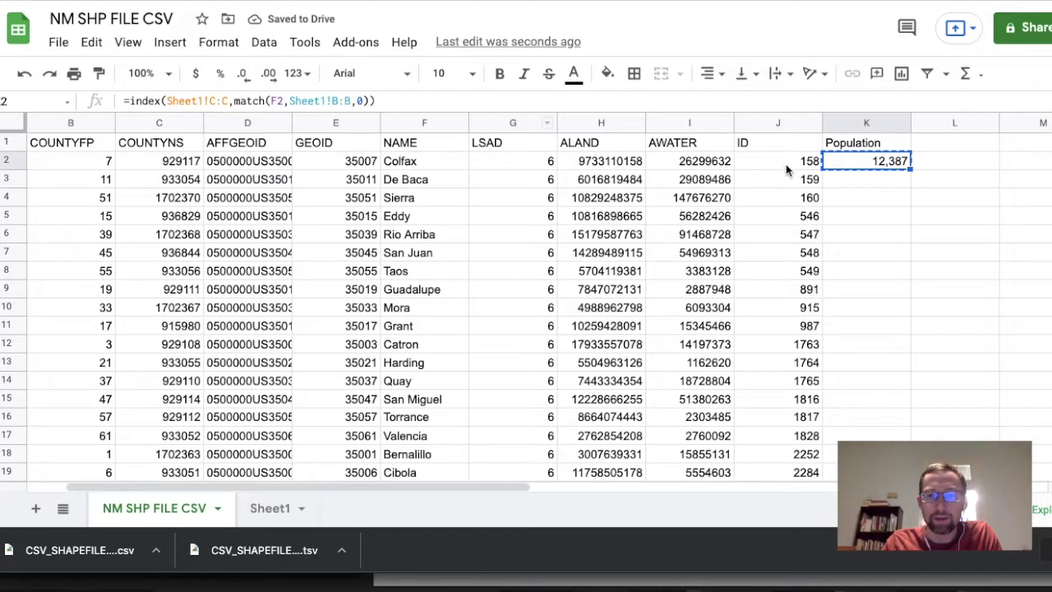
# - Fill the K2 lookup formula down the Population column for every county
pyautogui.hotkey('ctrl', 'c')
pyautogui.doubleClick(909, 168)
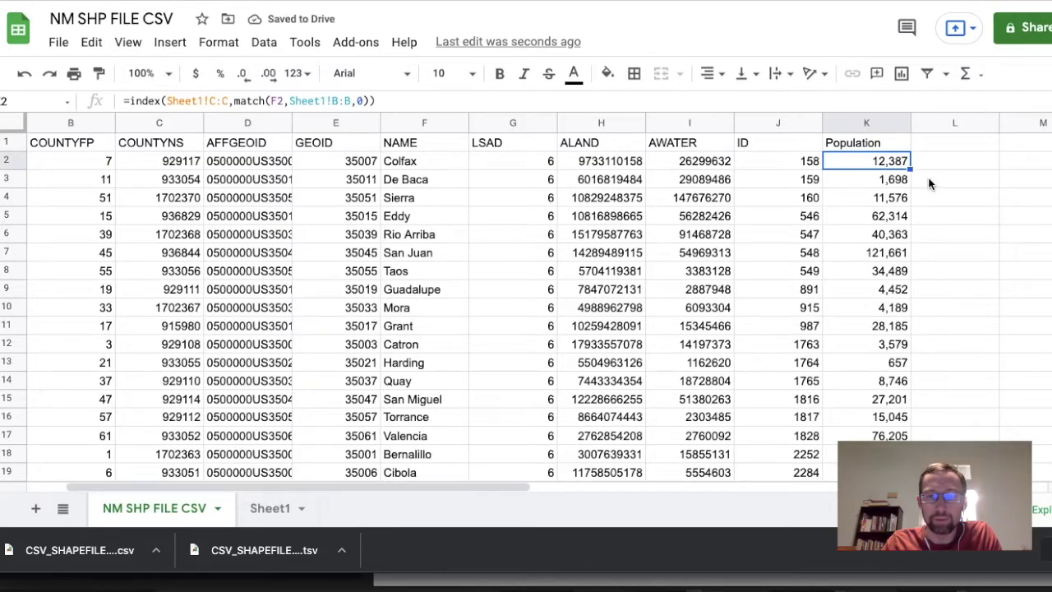
pyautogui.scroll(-6, 900, 169)
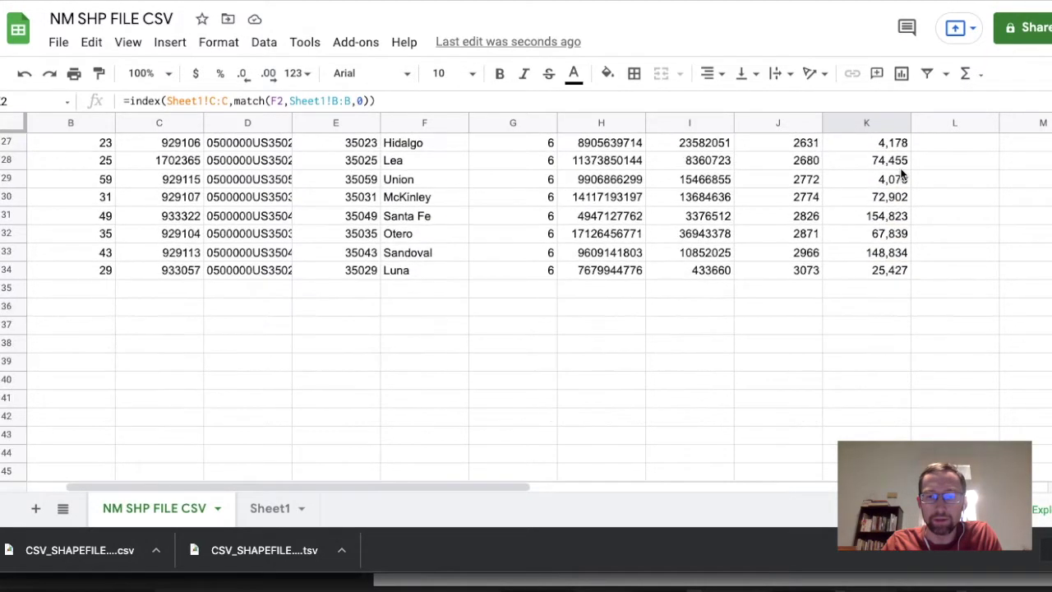
pyautogui.scroll(6, 901, 175)
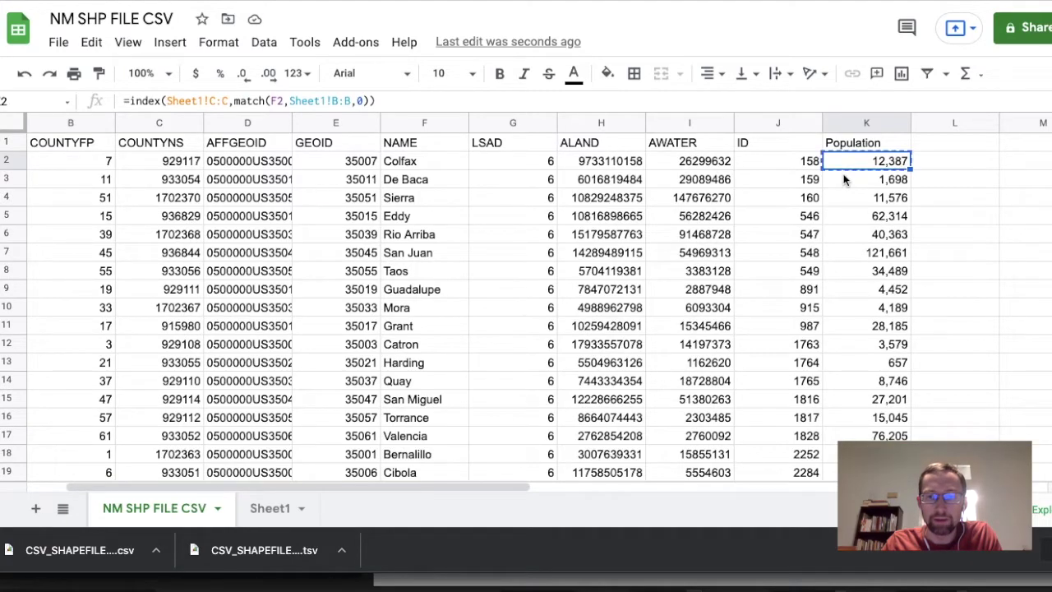
pyautogui.press('Down')
pyautogui.press('Down')
pyautogui.press('Down')
pyautogui.hotkey('ctrl', 'v')
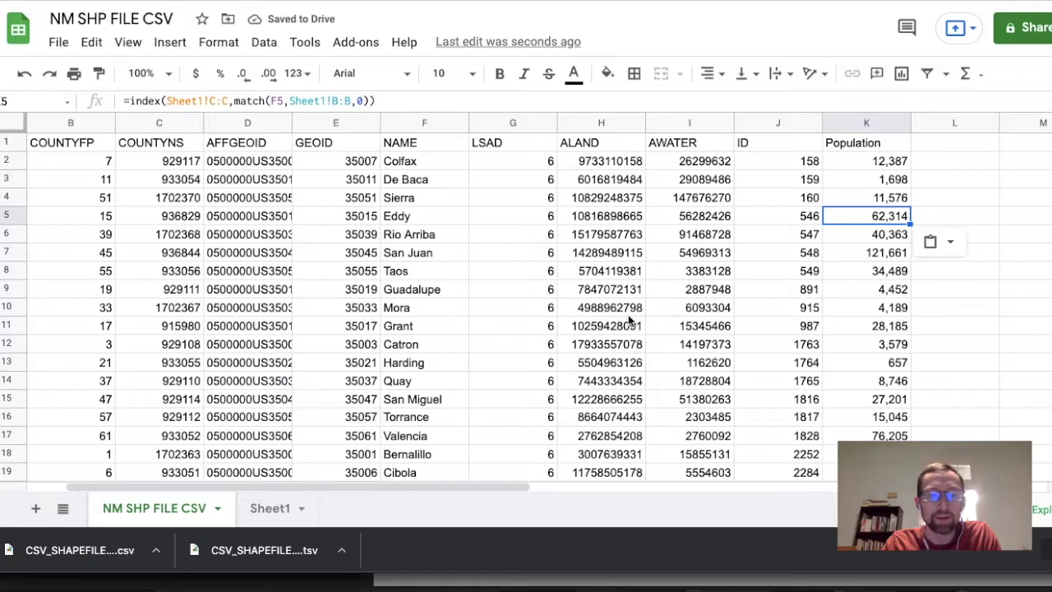
pyautogui.click(856, 120)
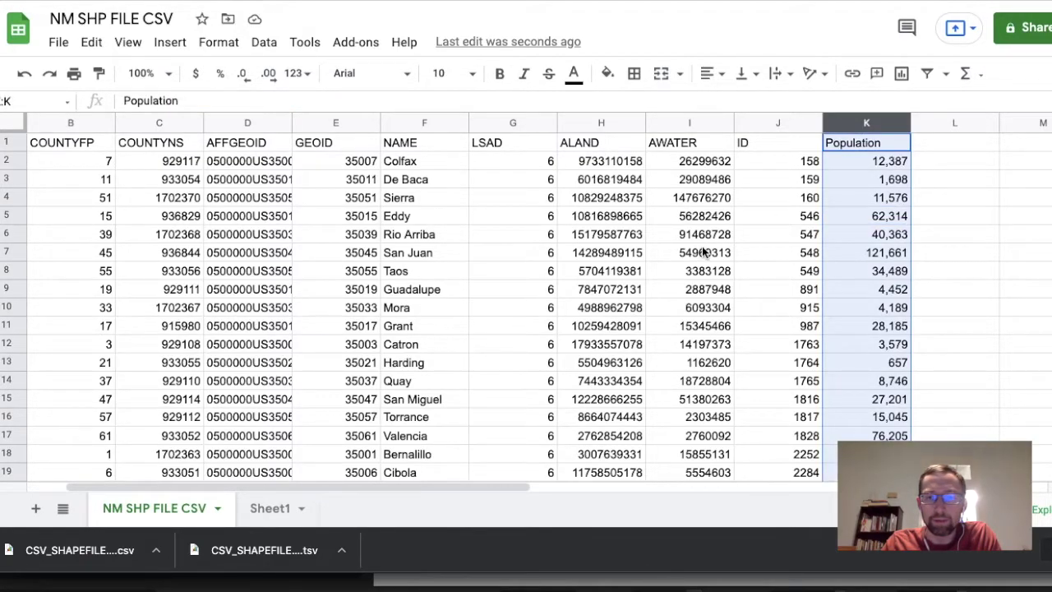
pyautogui.scroll(-2, 829, 304)
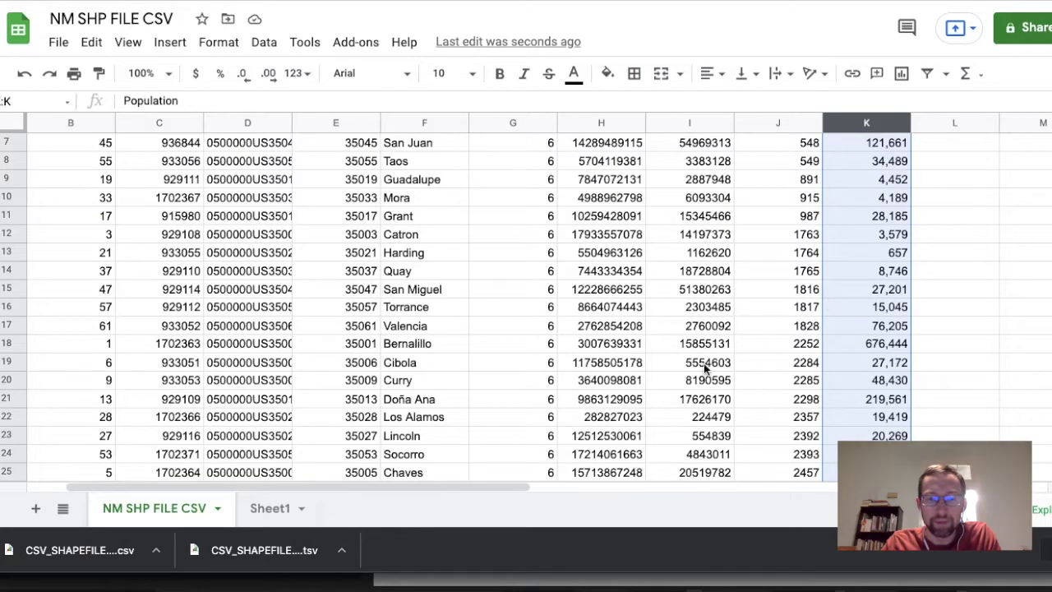
pyautogui.scroll(2, 805, 357)
# - Search Sheet1 for De Baca to confirm its looked-up population of 1,698
pyautogui.click(420, 164)
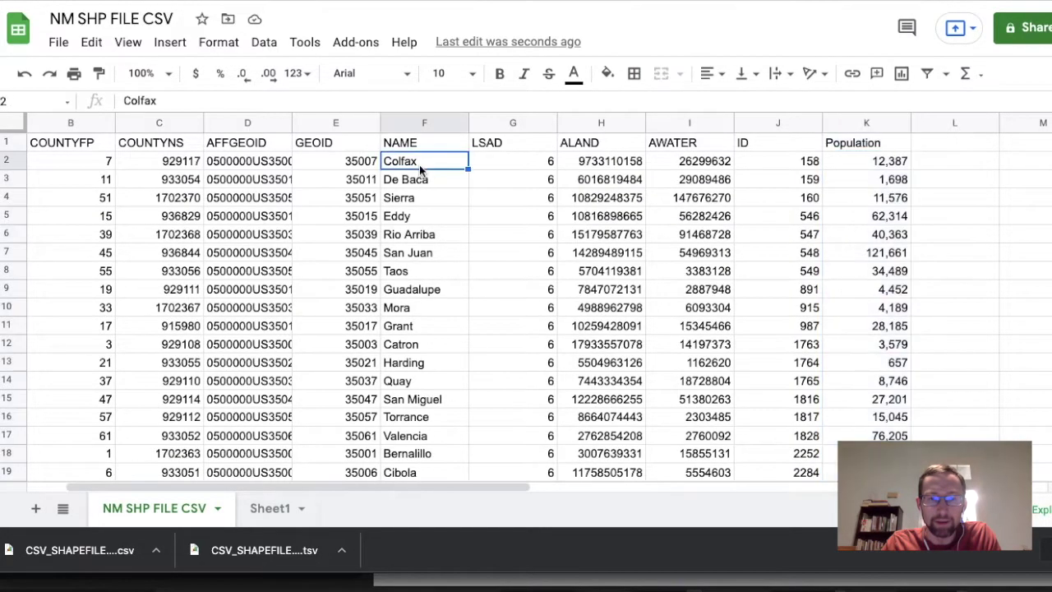
pyautogui.hotkey('ctrl', 'c')
pyautogui.click(440, 184)
pyautogui.hotkey('ctrl', 'c')
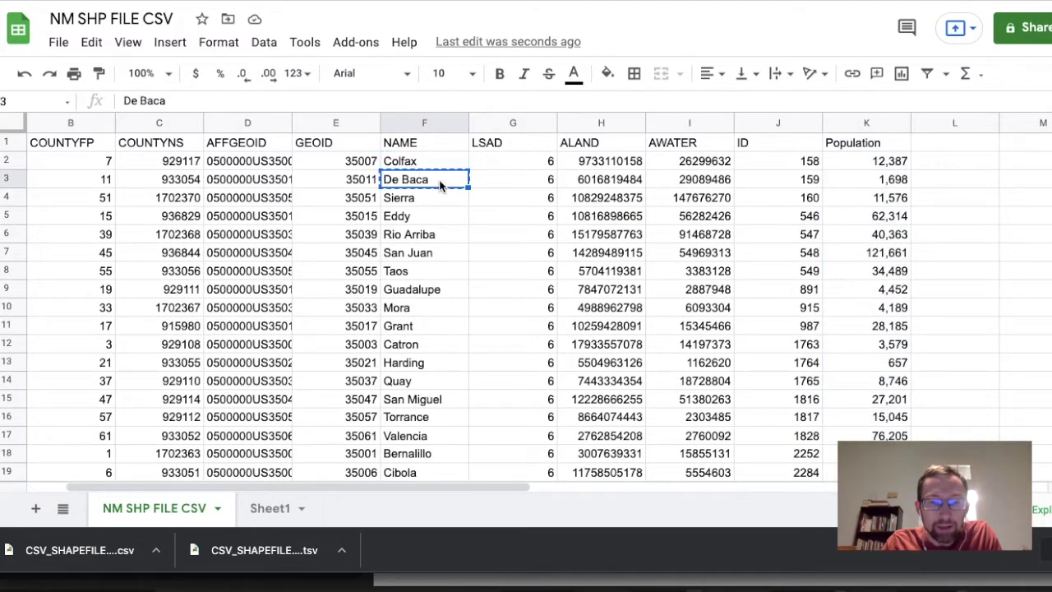
pyautogui.click(263, 513)
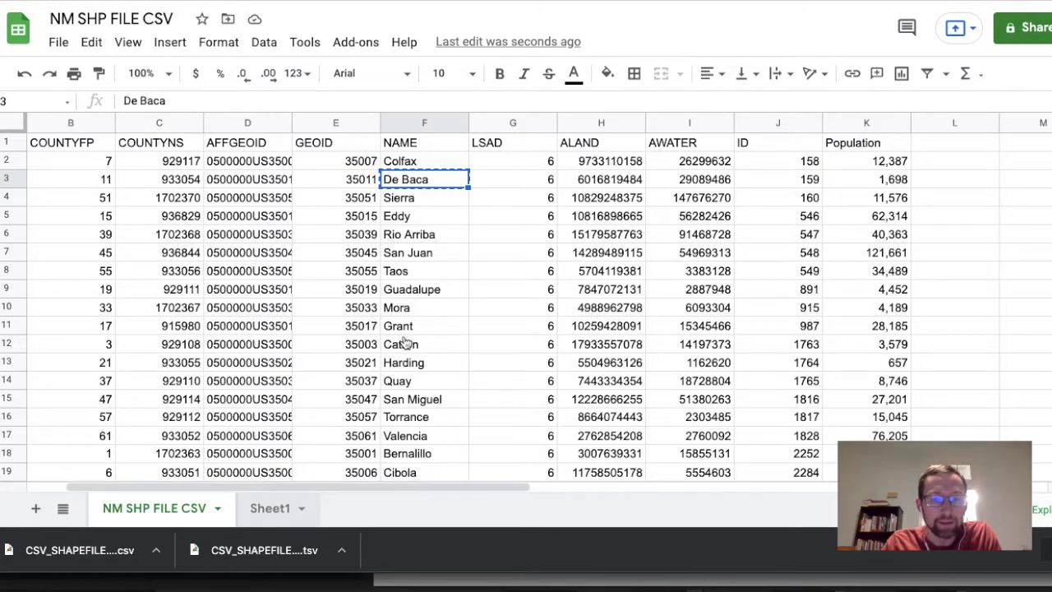
pyautogui.hotkey('ctrl', 'f')
pyautogui.hotkey('ctrl', 'v')
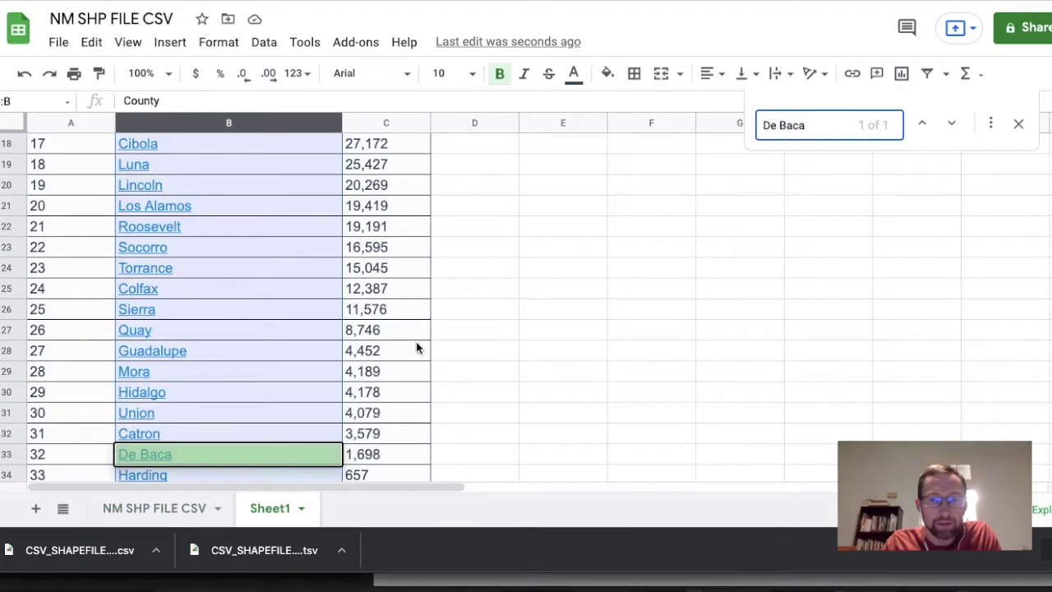
pyautogui.click(153, 510)
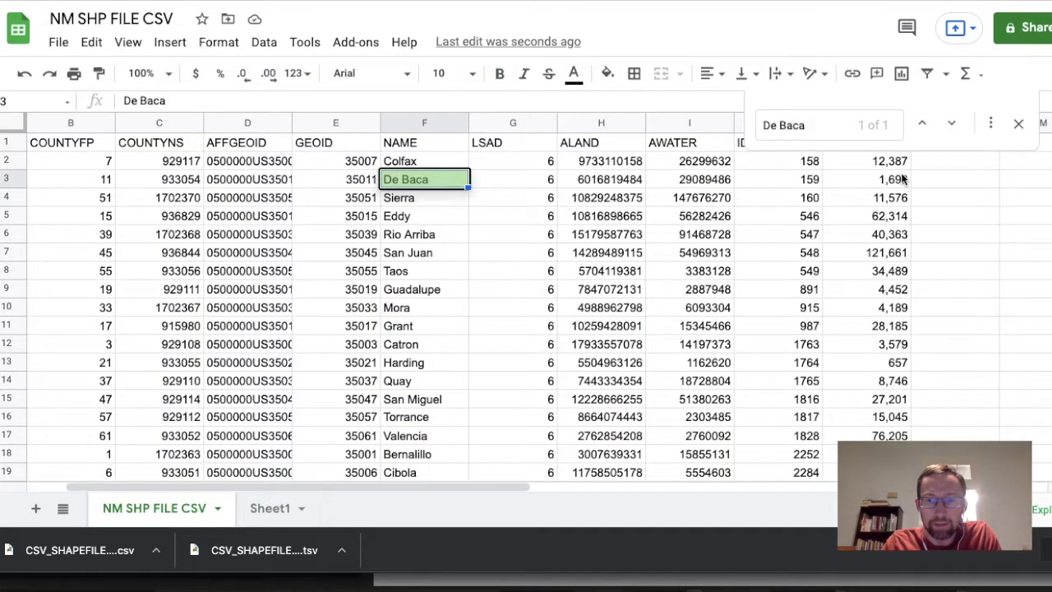
pyautogui.click(1019, 124)
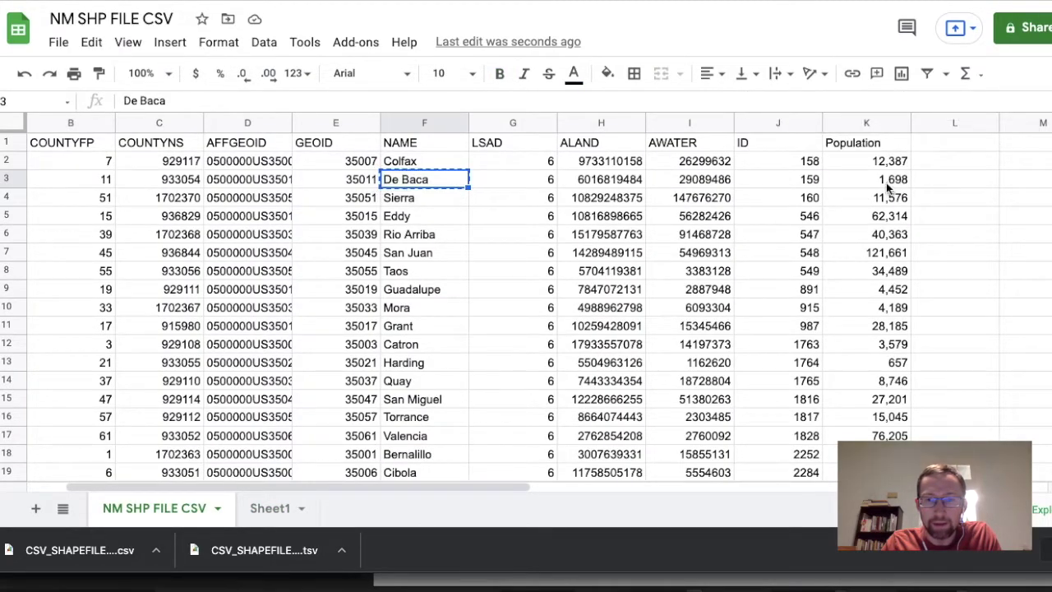
pyautogui.click(876, 184)
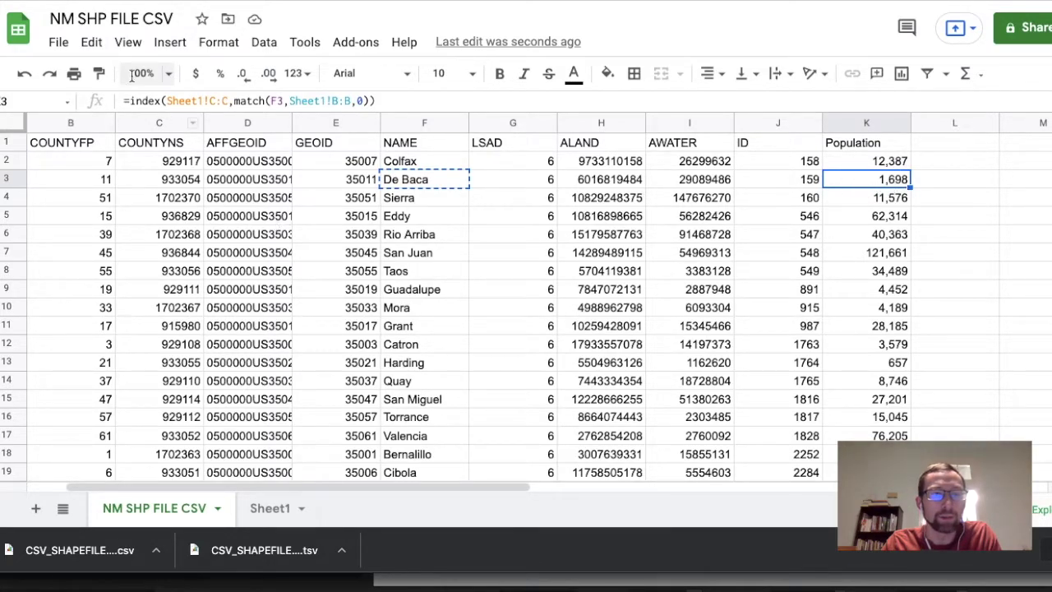
# - Download the current sheet as CSV and drop it into the New Mexico folder
pyautogui.click(58, 44)
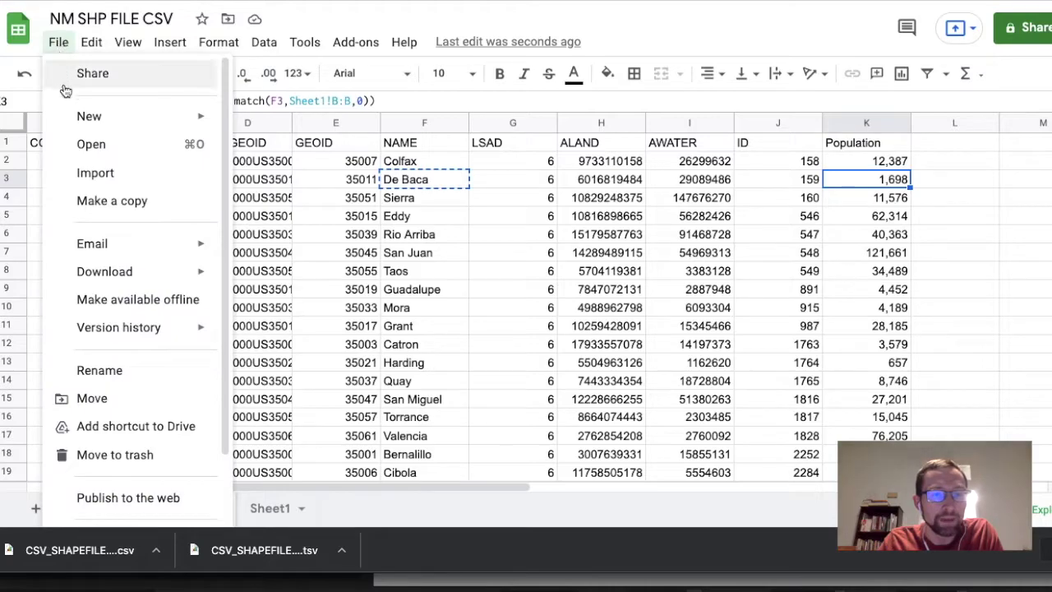
pyautogui.moveTo(133, 274)
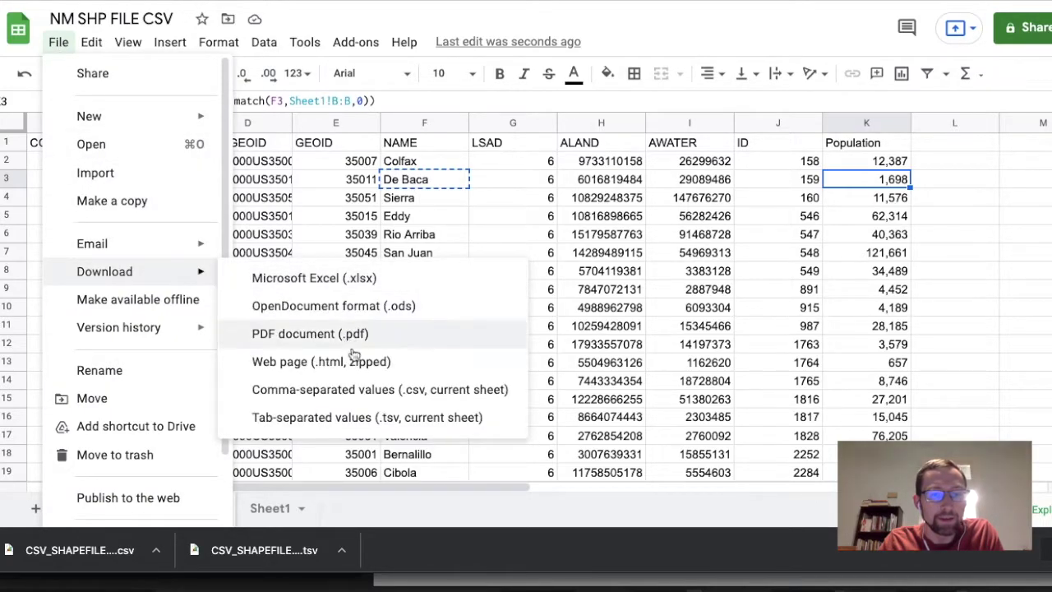
pyautogui.click(371, 392)
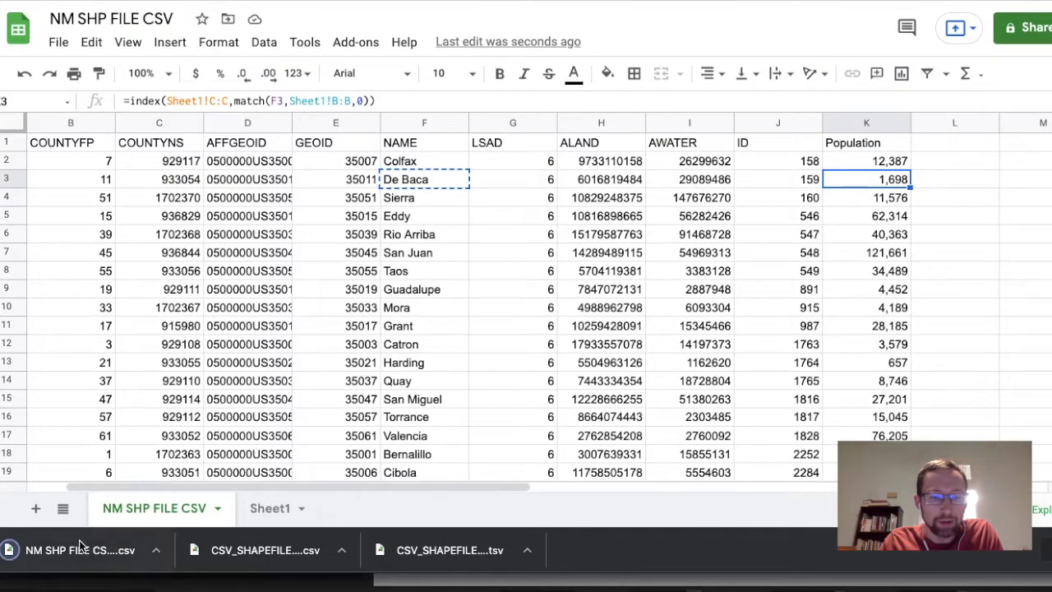
pyautogui.moveTo(113, 547); pyautogui.dragTo(333, 321)
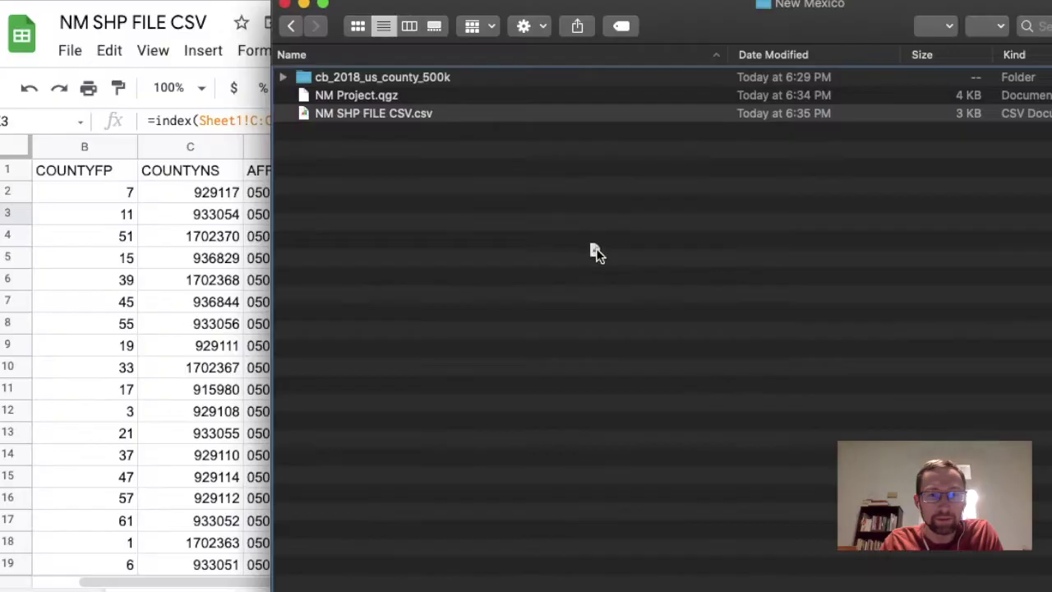
# - Rename the downloaded file to CSV WITH POP.csv
pyautogui.press('Return')
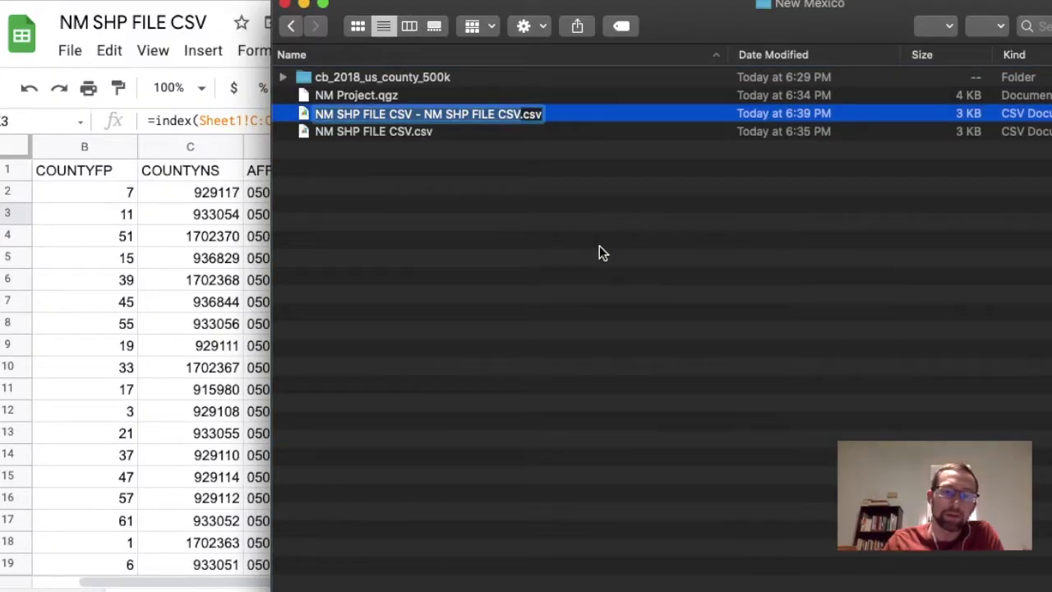
pyautogui.write('CSV')
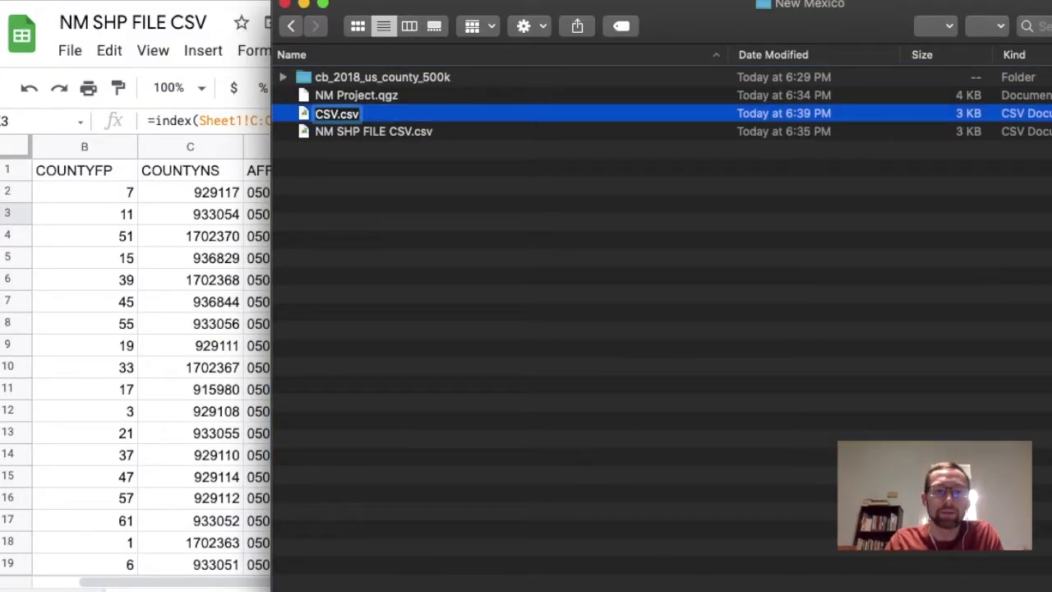
pyautogui.write(' WITH POP')
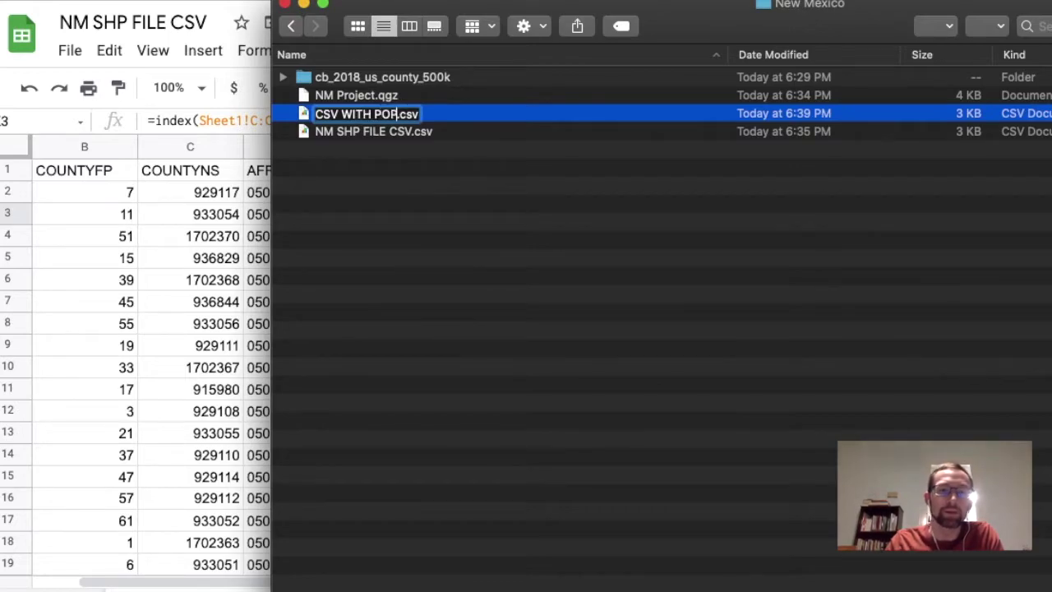
pyautogui.press('Return')
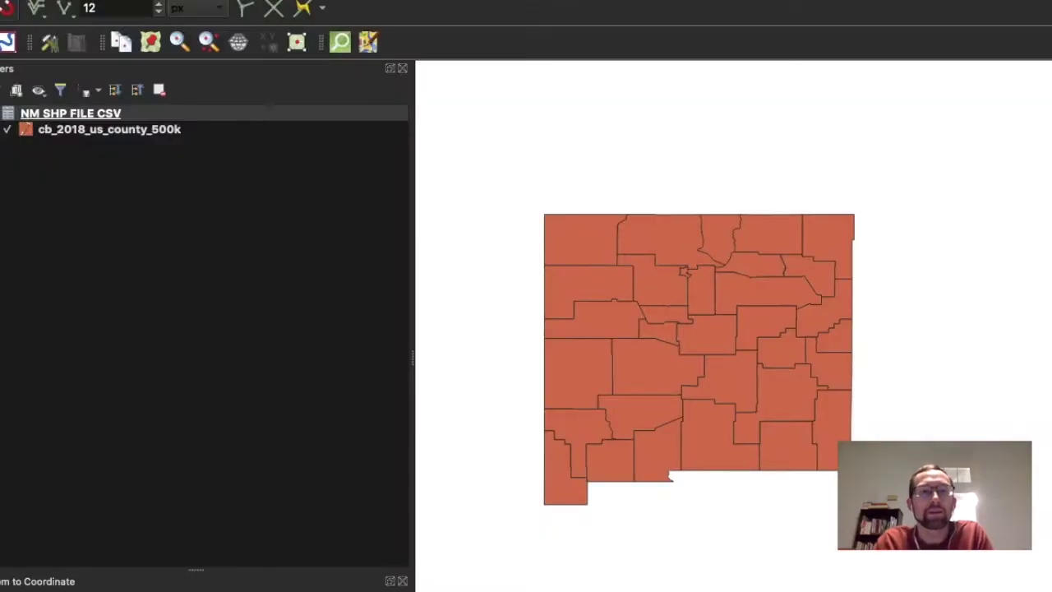
# - Choose CSV WITH POP.csv as a new delimited text source
pyautogui.rightClick(205, 129)
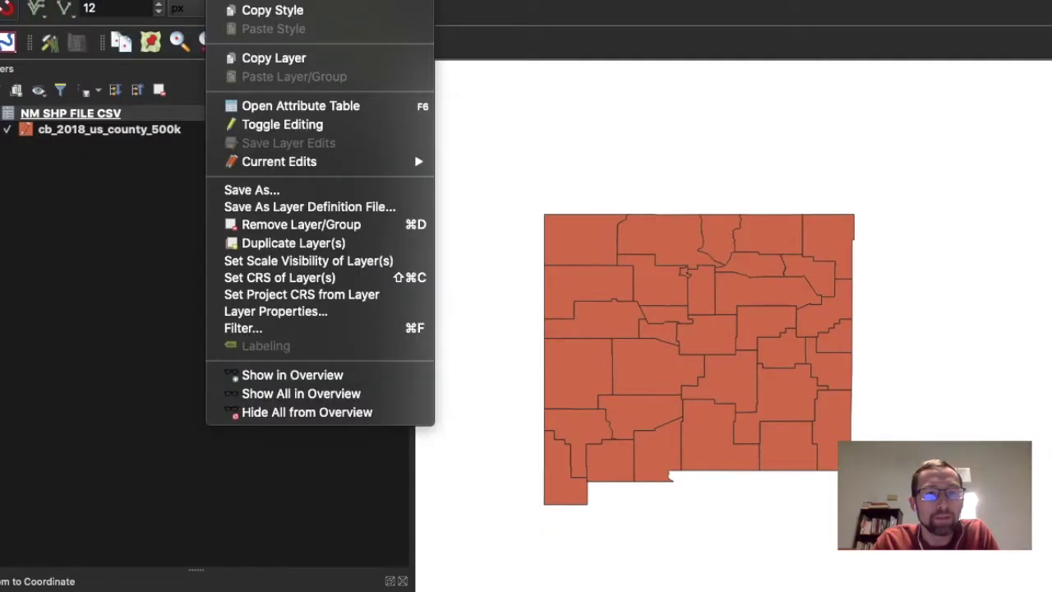
pyautogui.moveTo(394, 3)
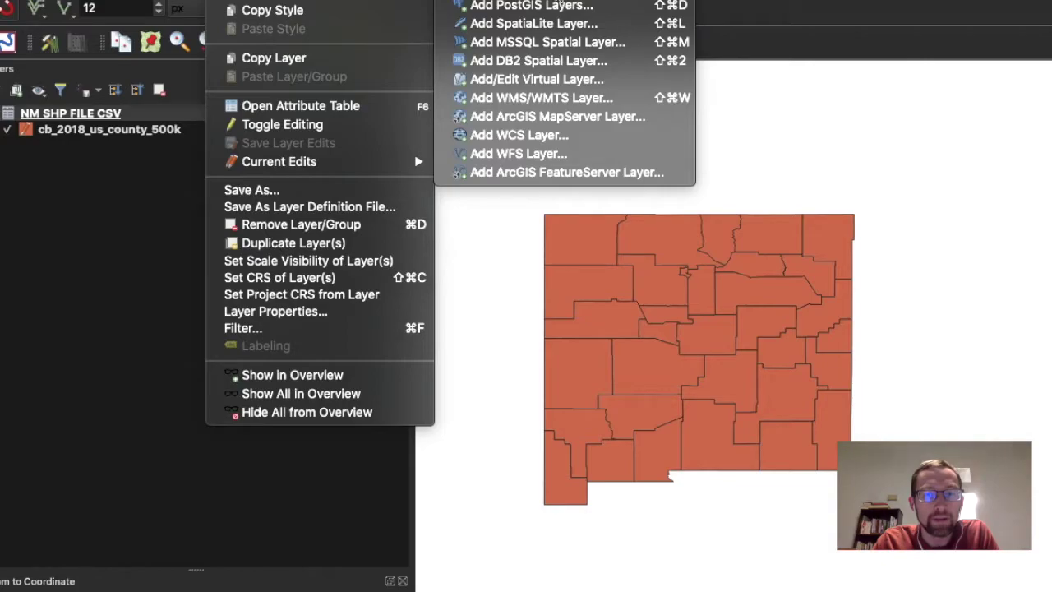
pyautogui.click(557, 2)
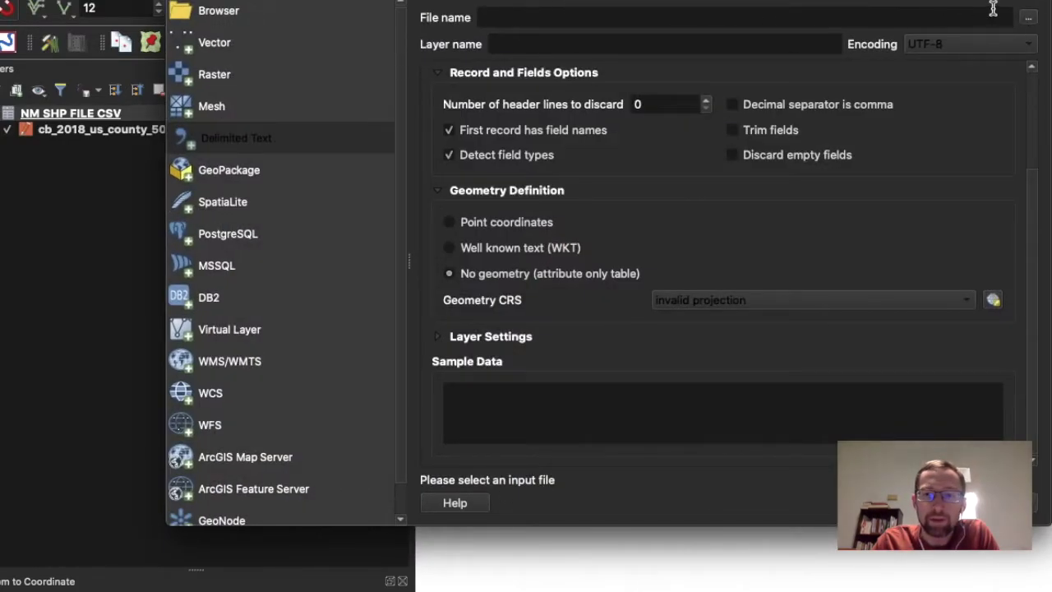
pyautogui.click(1028, 17)
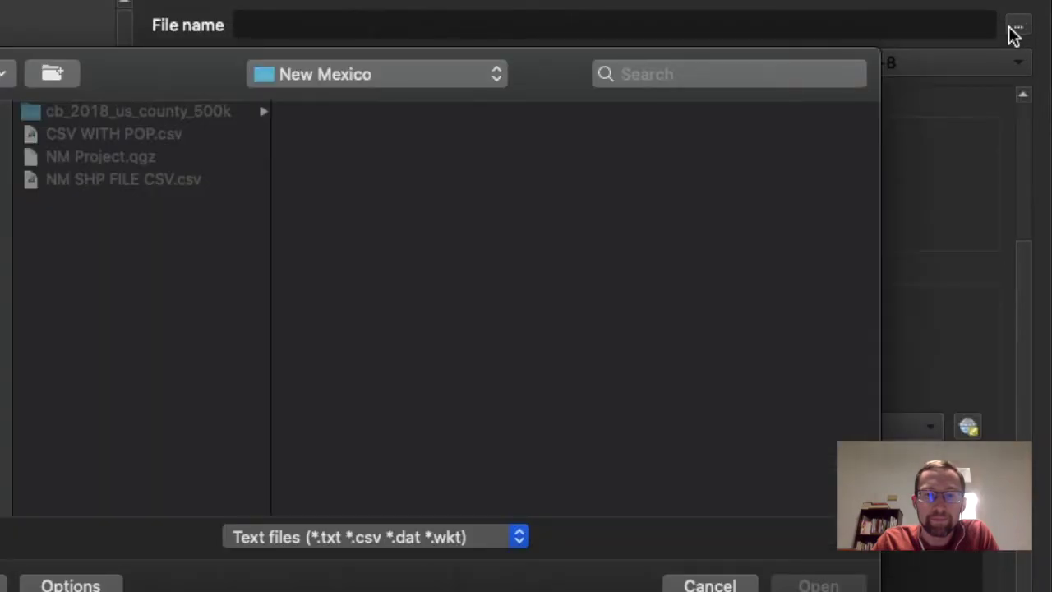
pyautogui.click(163, 135)
pyautogui.press('Return')
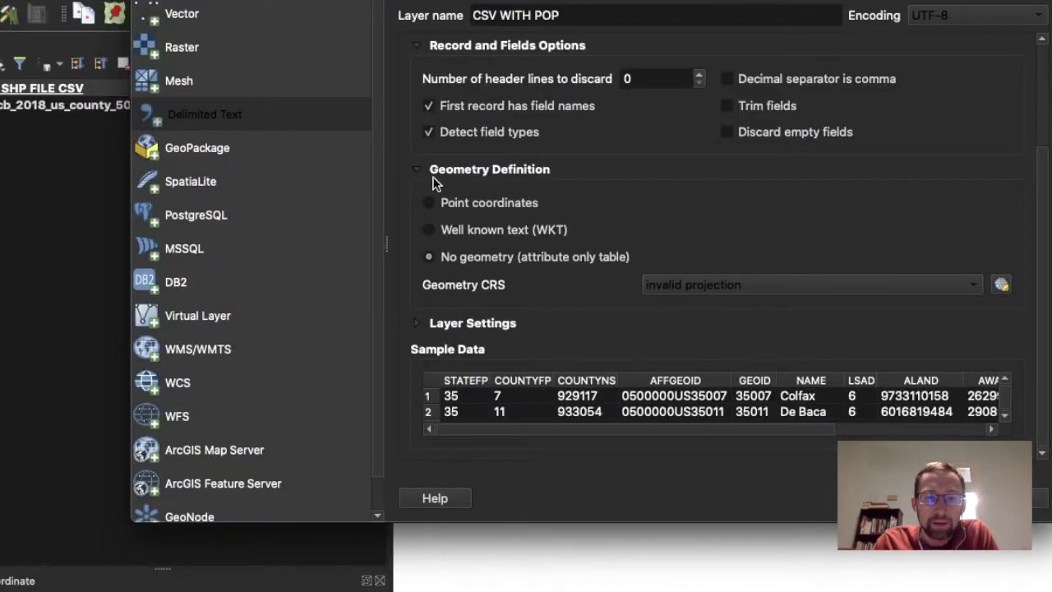
# - Add CSV WITH POP as a No geometry table layer and close the Data Source Manager
pyautogui.click(420, 172)
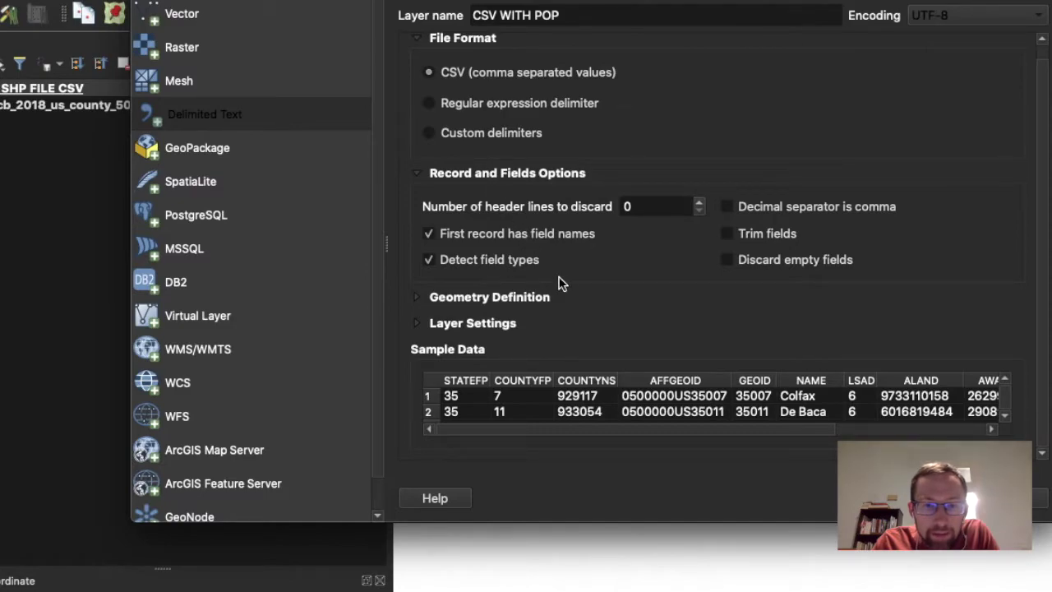
pyautogui.scroll(1, 518, 263)
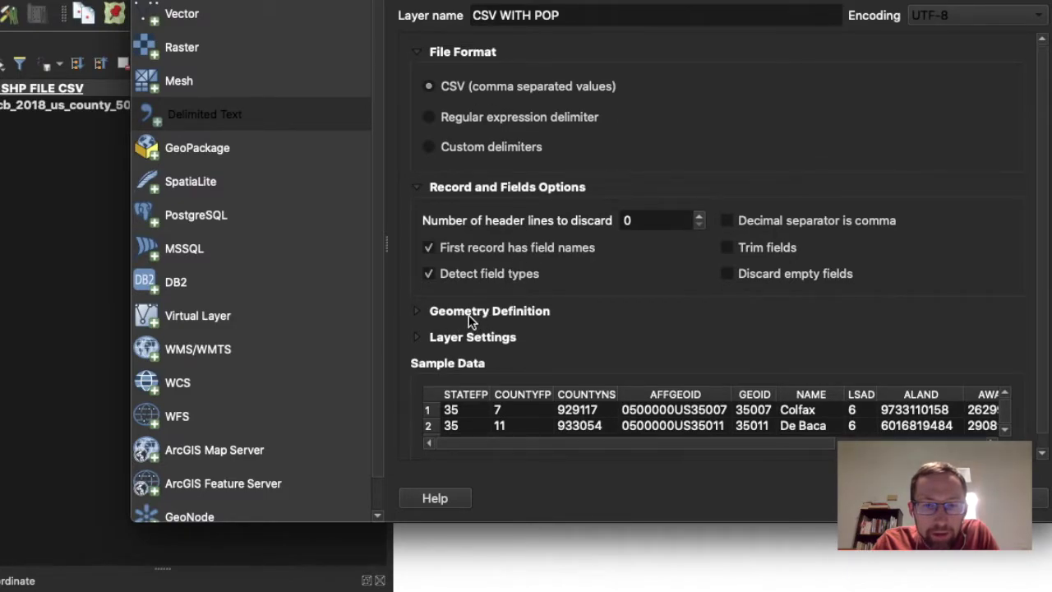
pyautogui.click(470, 320)
pyautogui.scroll(-3, 606, 329)
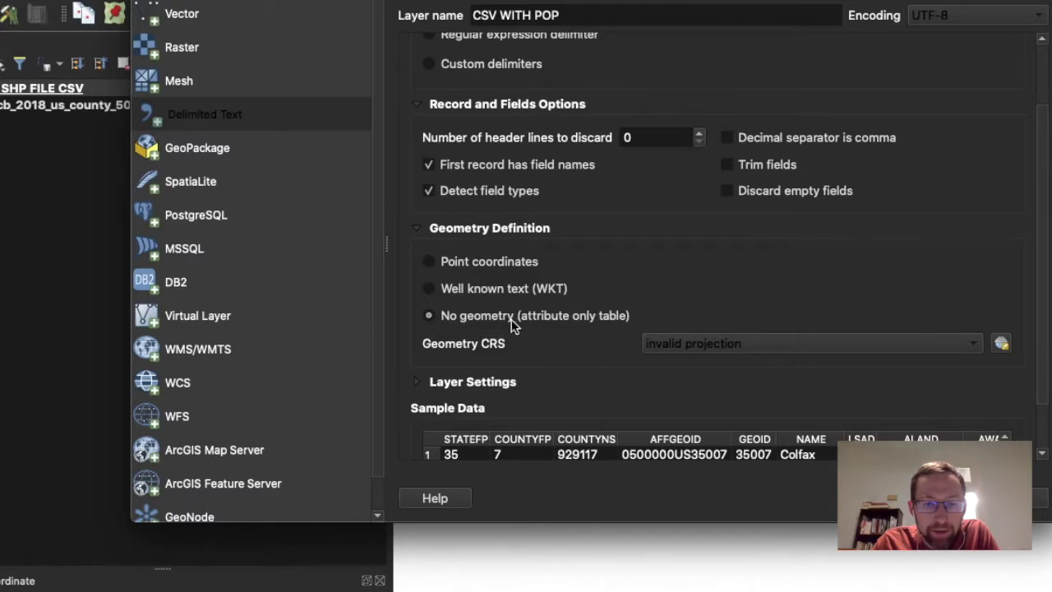
pyautogui.scroll(-2, 628, 319)
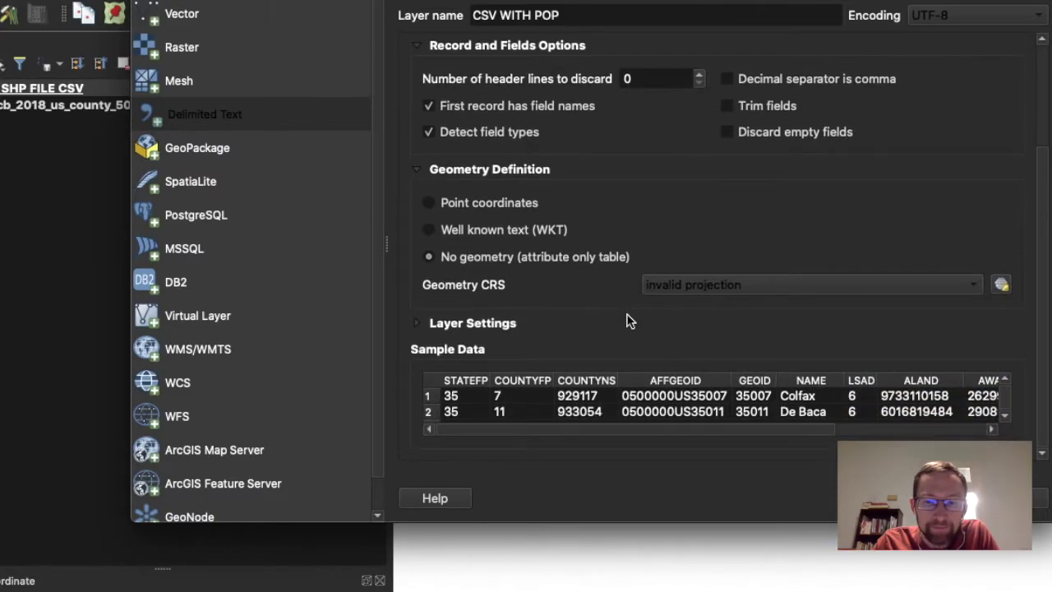
pyautogui.scroll(4, 651, 325)
pyautogui.scroll(-4, 651, 325)
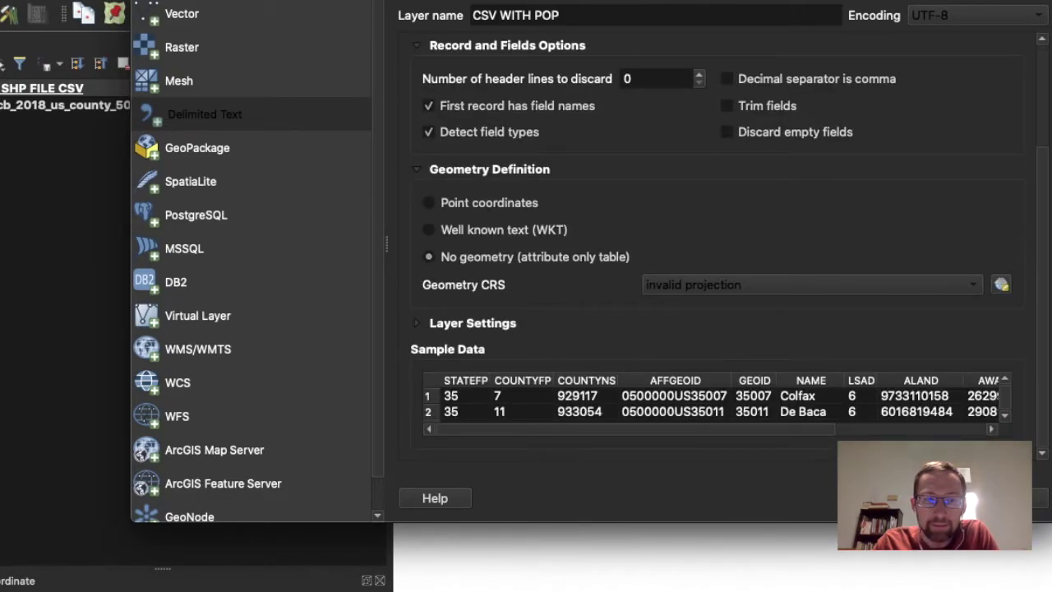
pyautogui.press('Return')
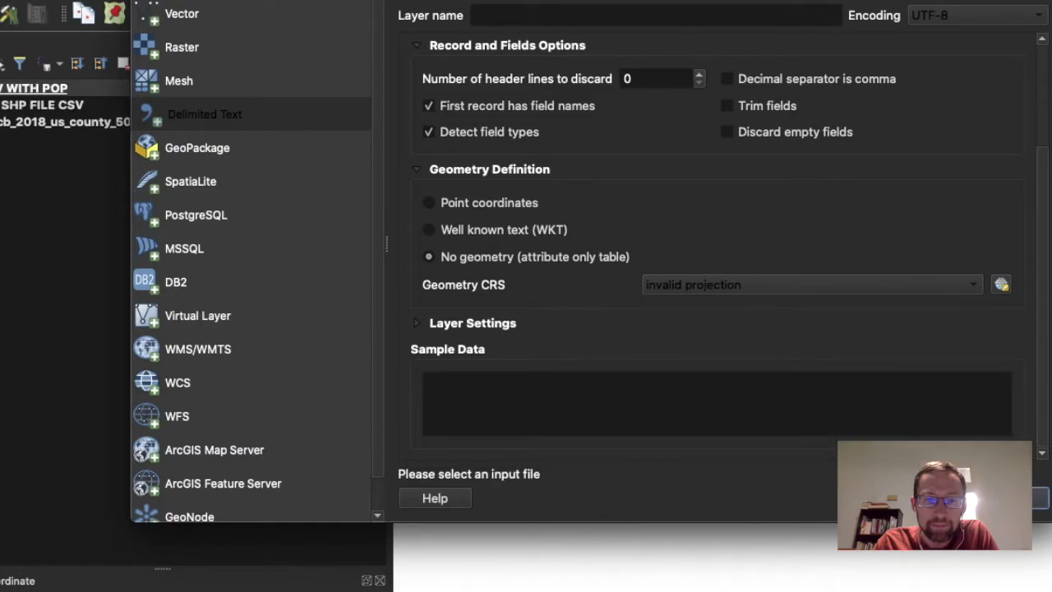
pyautogui.click(978, 498)
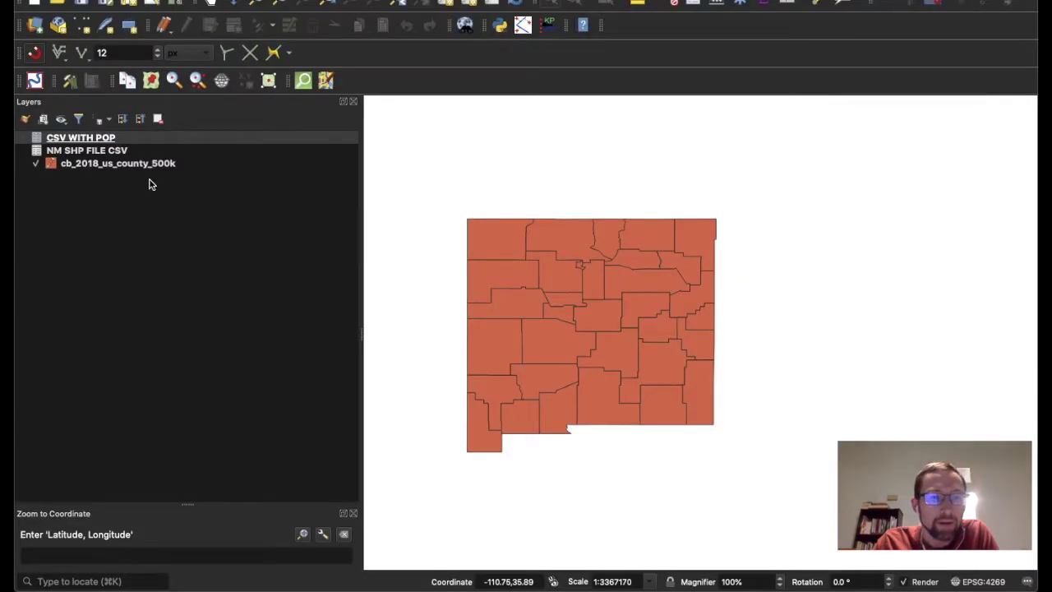
# - Select cb_2018_us_county_500k in the Layers panel and bring up its context menu
pyautogui.click(112, 166)
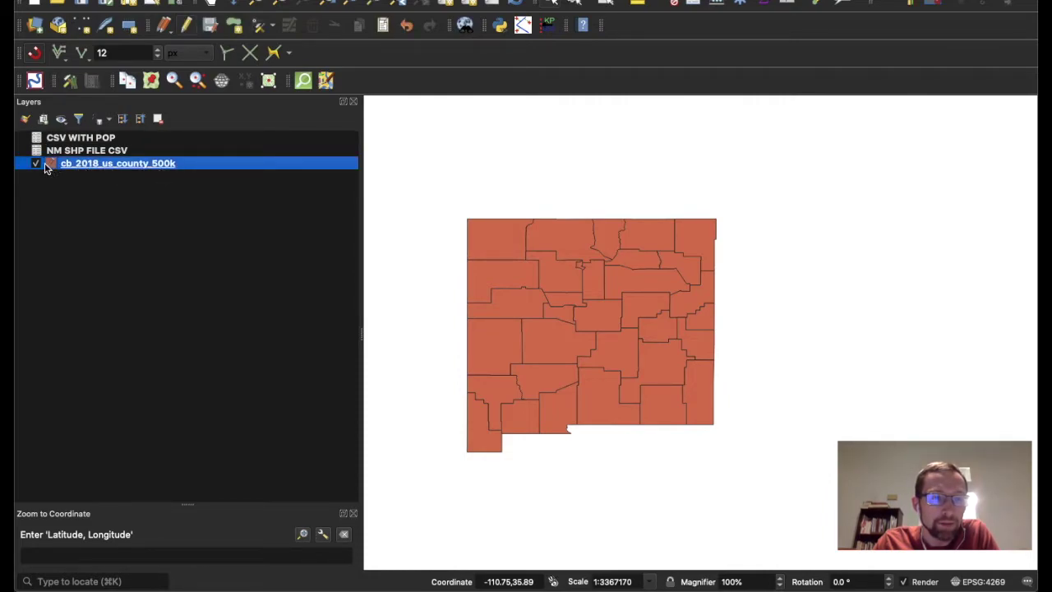
pyautogui.click(86, 153)
pyautogui.click(84, 164)
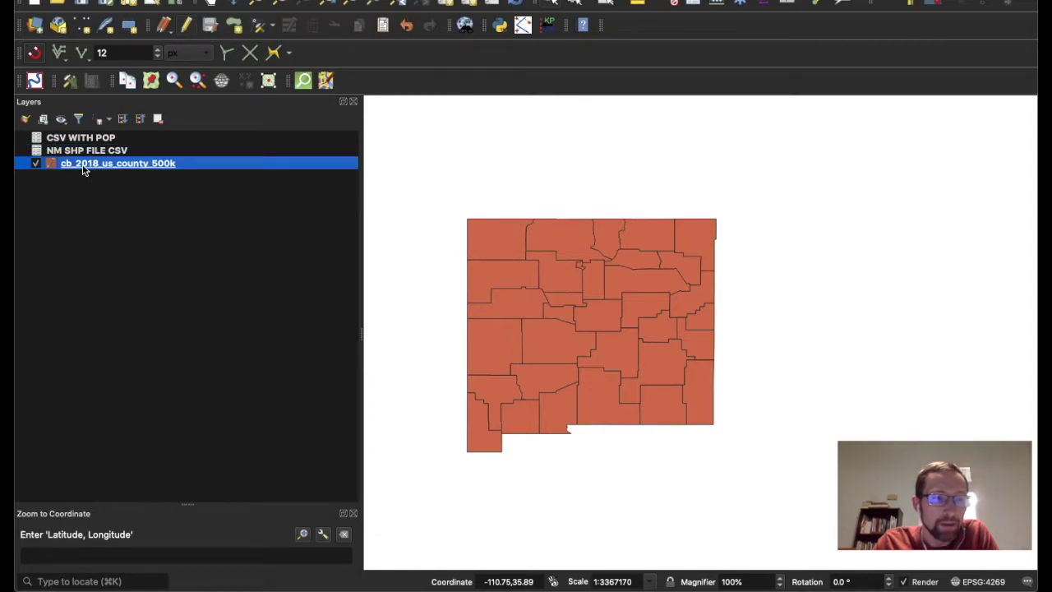
pyautogui.rightClick(84, 170)
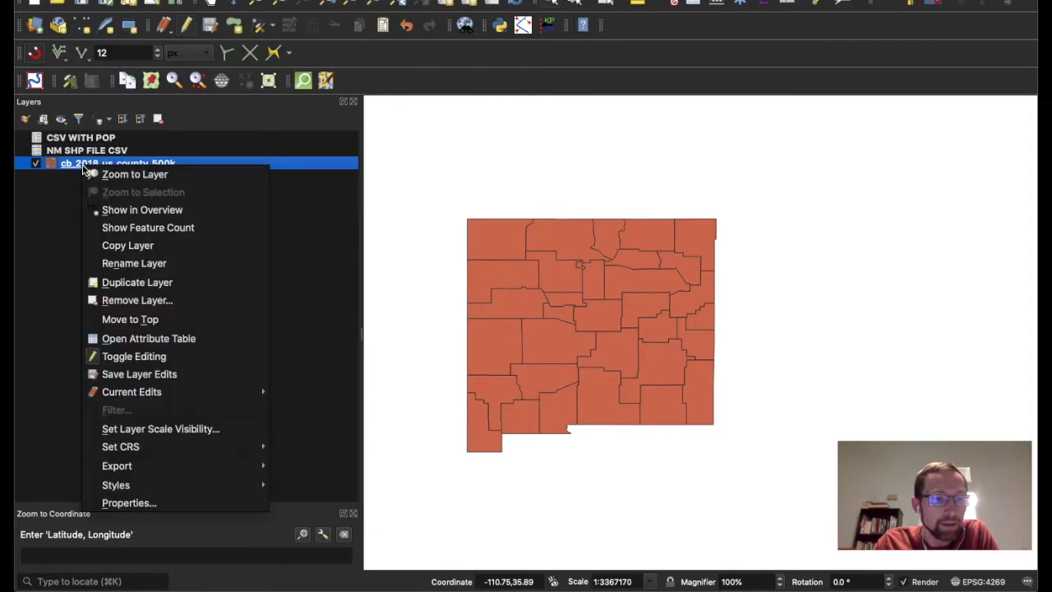
# - In the county layer's Joins properties, add a CSV WITH POP join with join field ID and target field ID
pyautogui.click(132, 503)
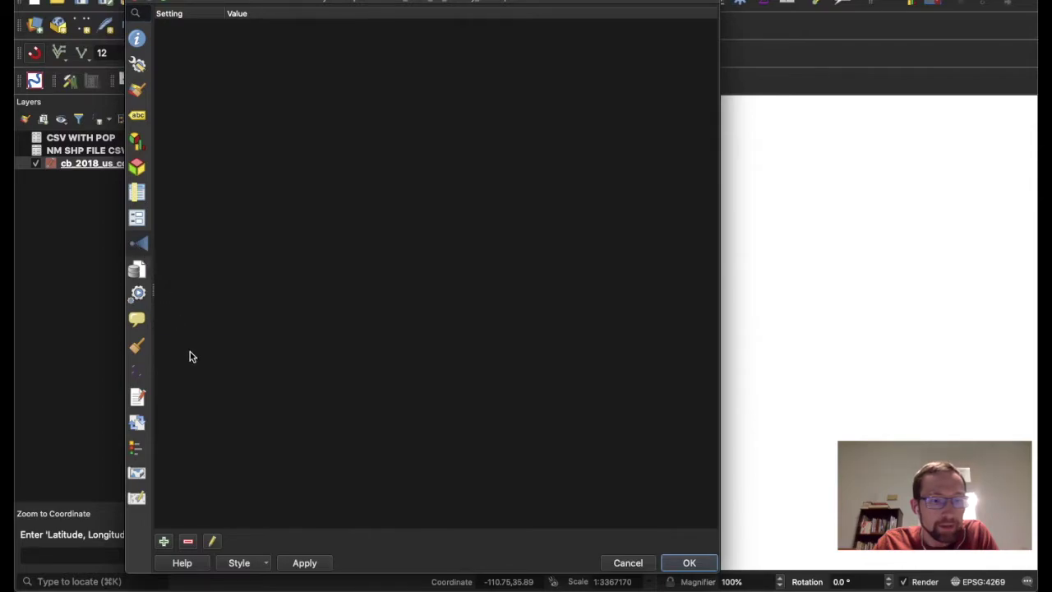
pyautogui.click(164, 541)
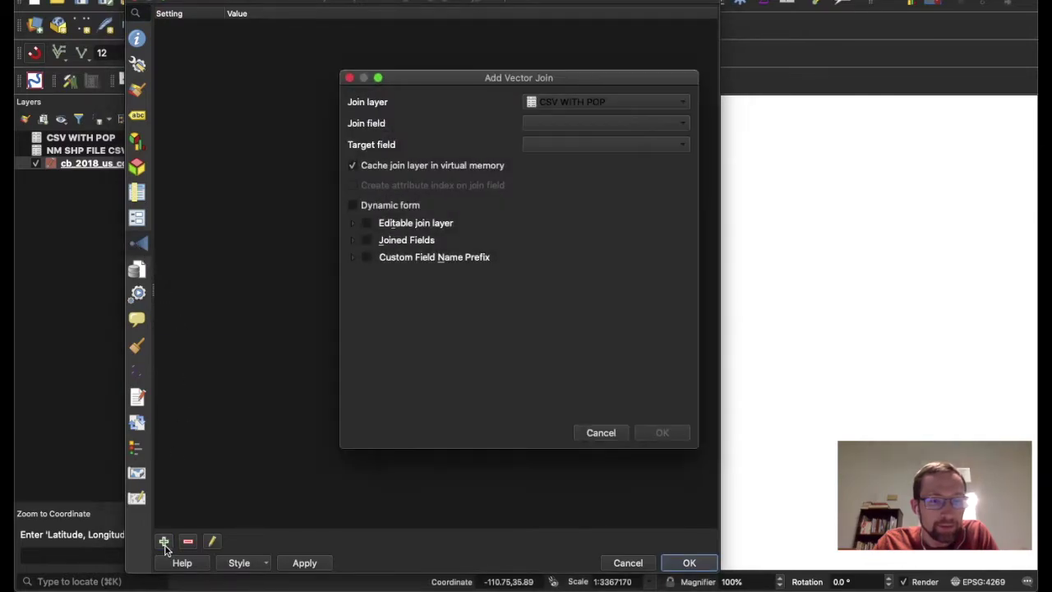
pyautogui.click(582, 125)
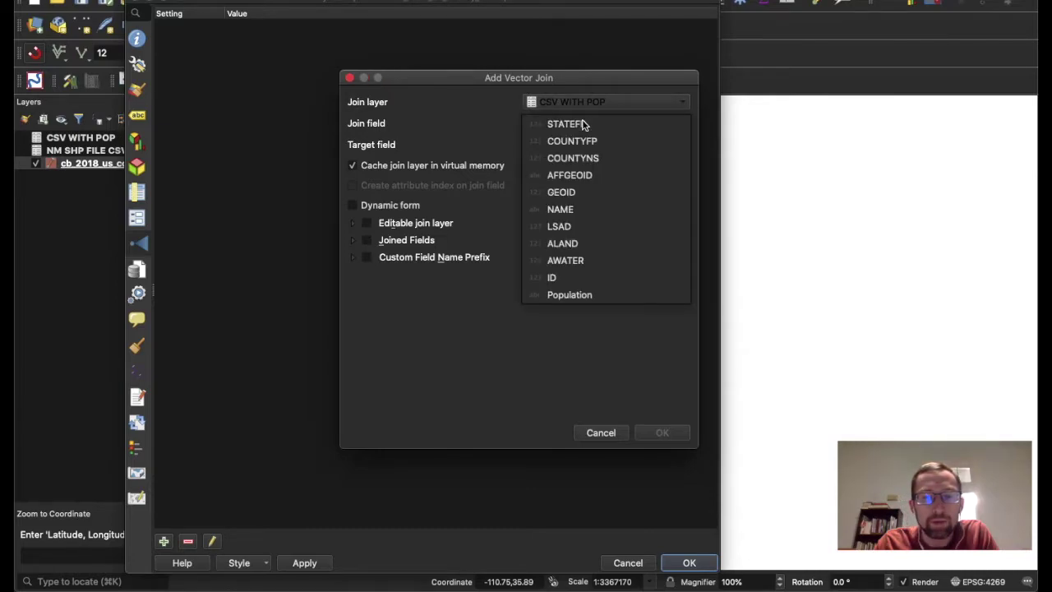
pyautogui.click(573, 282)
pyautogui.click(586, 146)
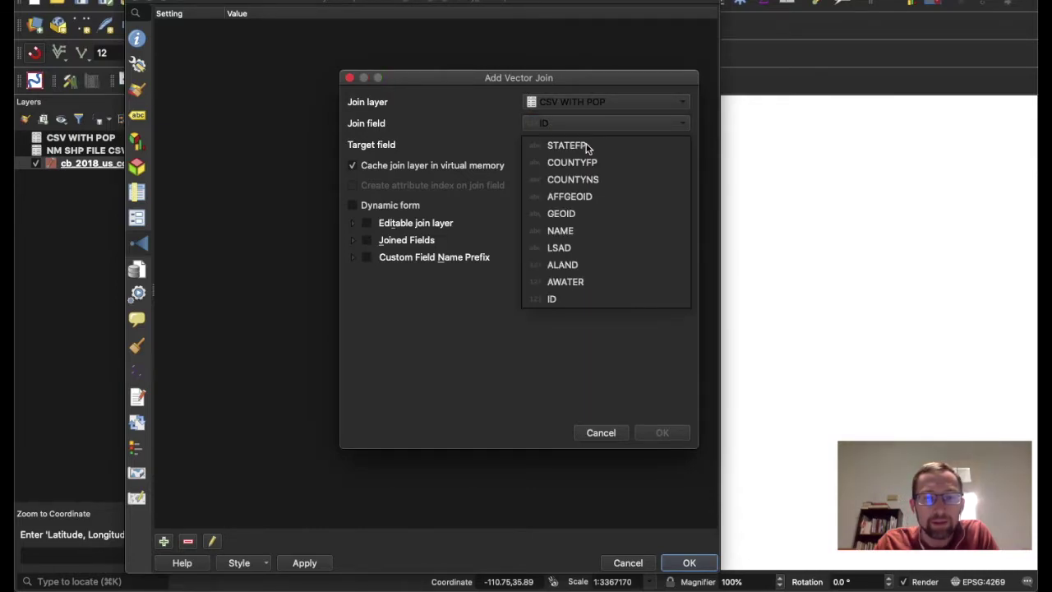
pyautogui.click(586, 298)
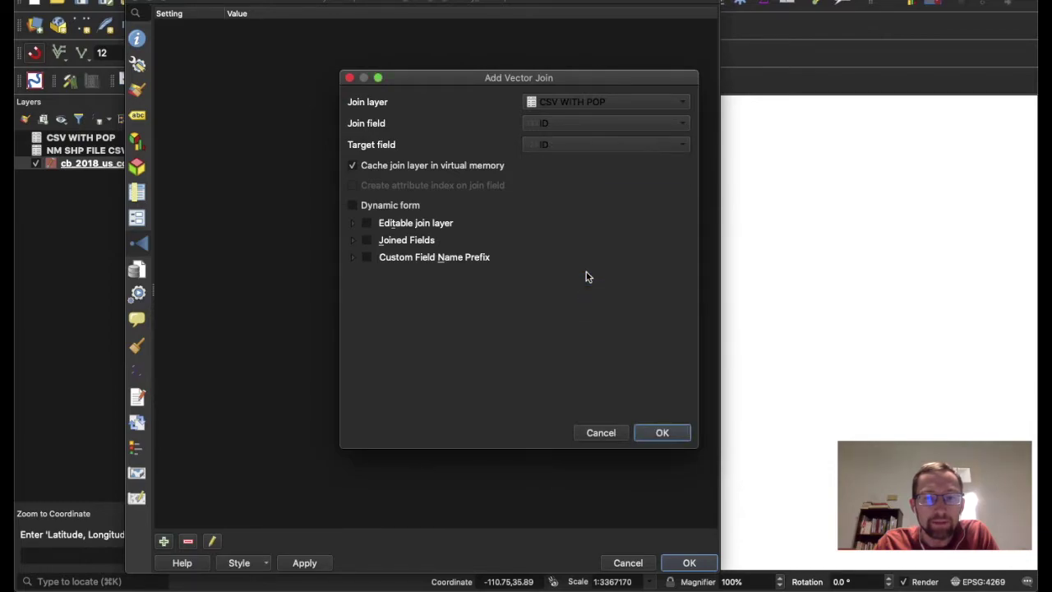
pyautogui.click(580, 145)
pyautogui.click(583, 173)
pyautogui.click(608, 122)
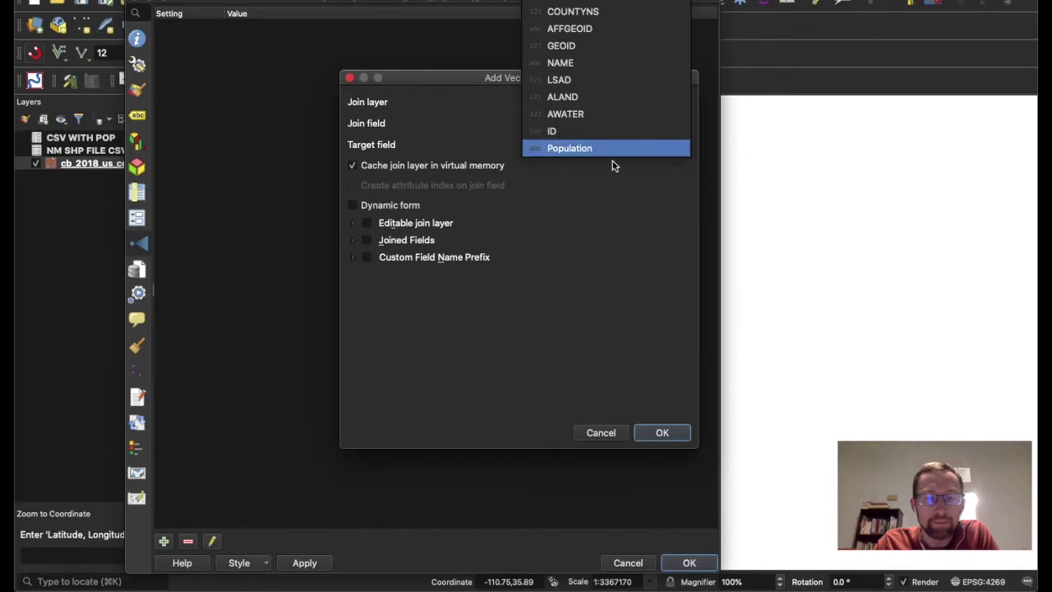
pyautogui.click(608, 132)
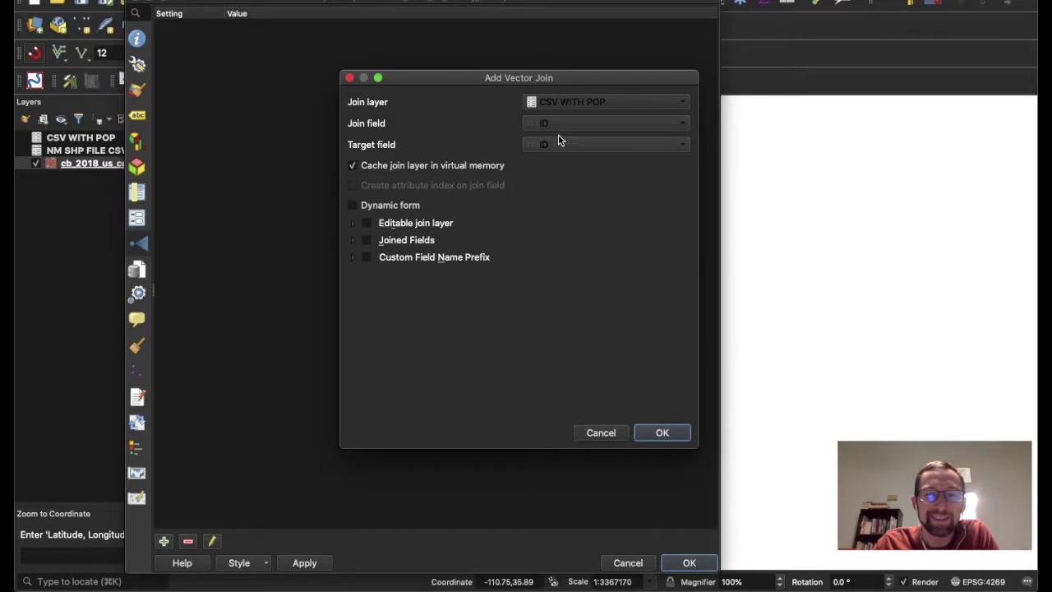
pyautogui.click(663, 433)
# - Apply the join and check the joined population column, e.g. Curry 48,430, in the county attribute table
pyautogui.click(687, 563)
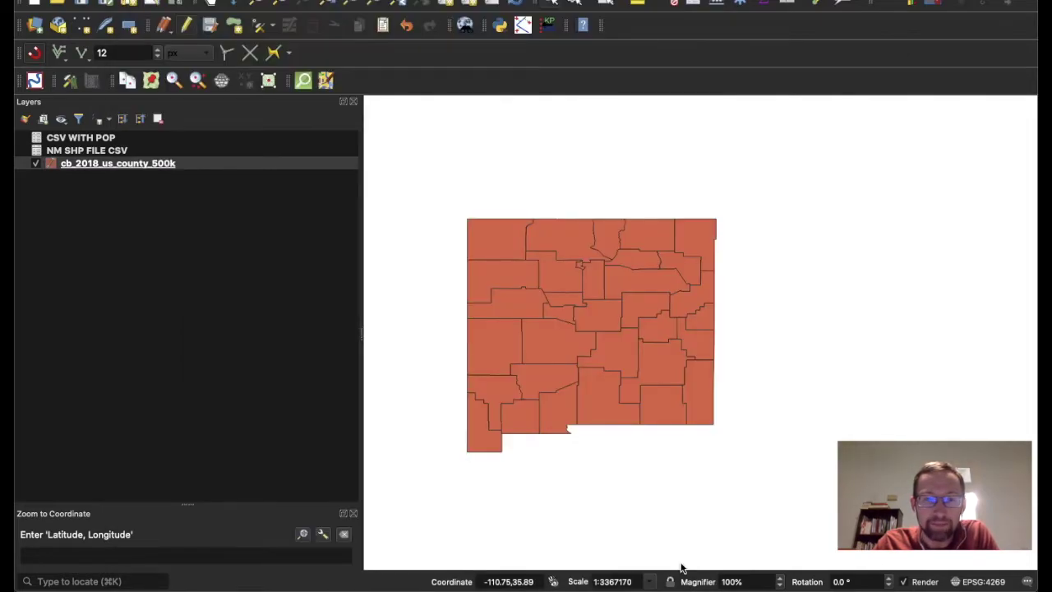
pyautogui.rightClick(101, 169)
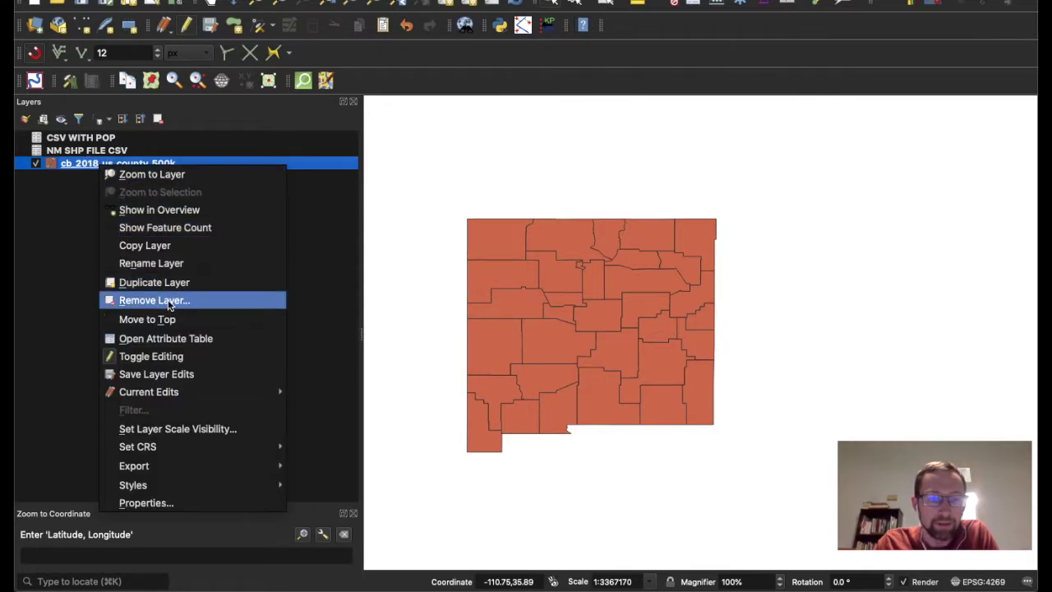
pyautogui.click(164, 338)
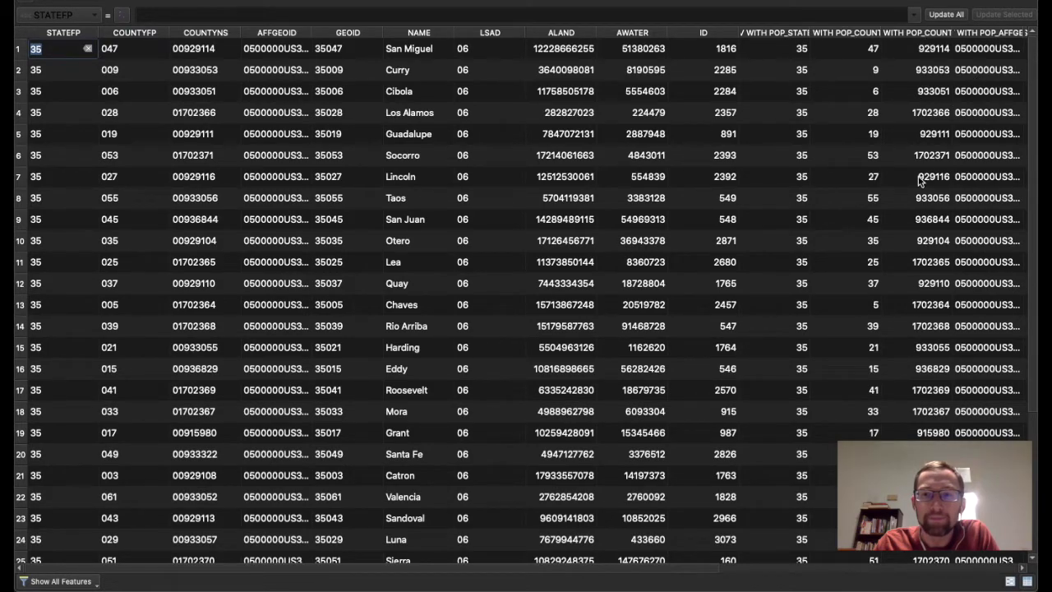
pyautogui.hscroll(5, 991, 113)
pyautogui.scroll(-1, 991, 113)
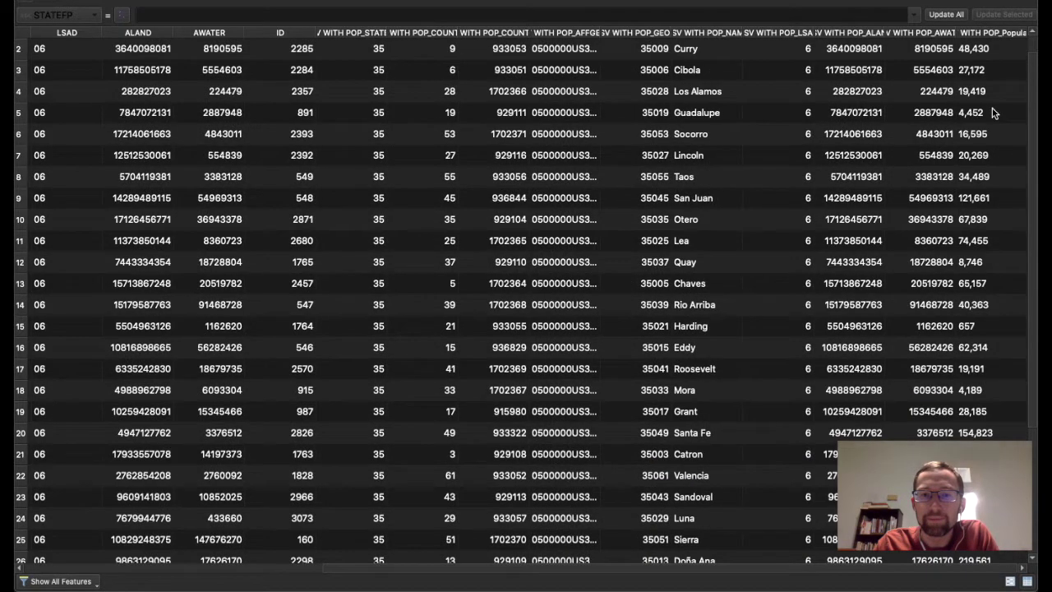
pyautogui.hscroll(-5, 764, 191)
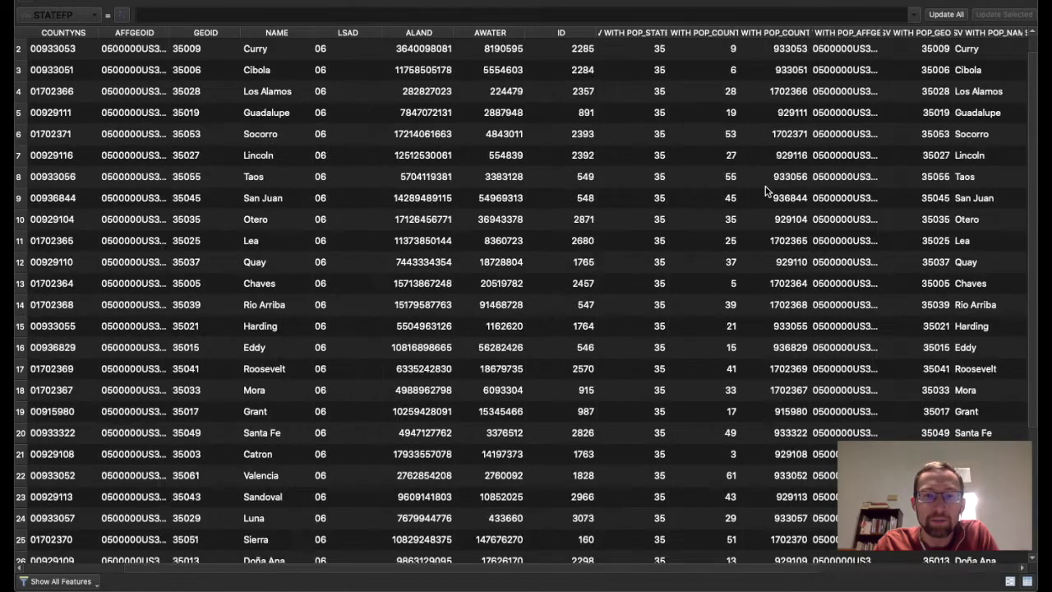
pyautogui.hscroll(5, 764, 191)
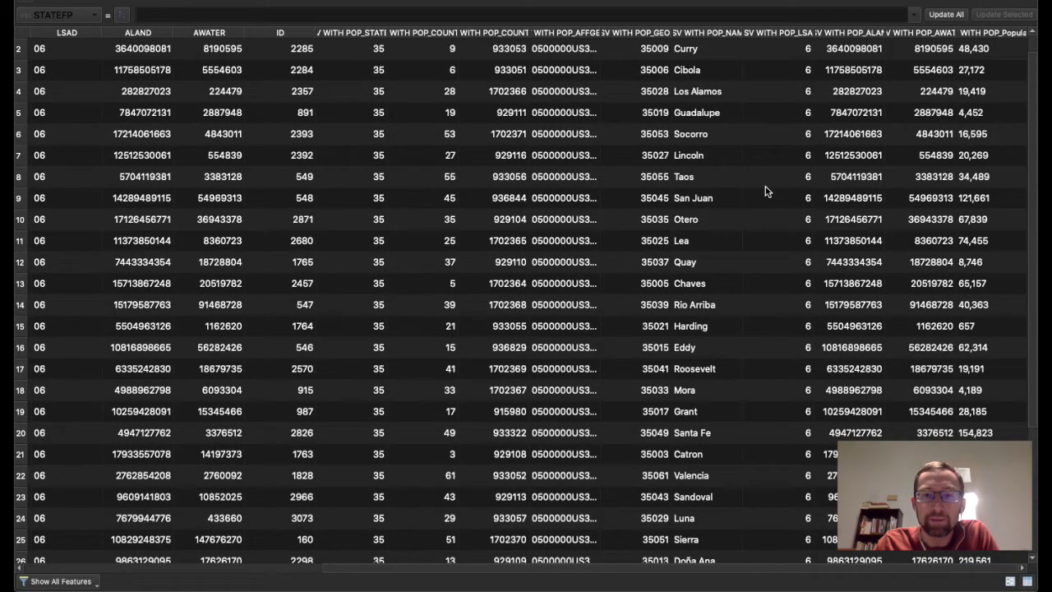
pyautogui.hscroll(-5, 764, 192)
pyautogui.hscroll(5, 764, 191)
pyautogui.press('F2')
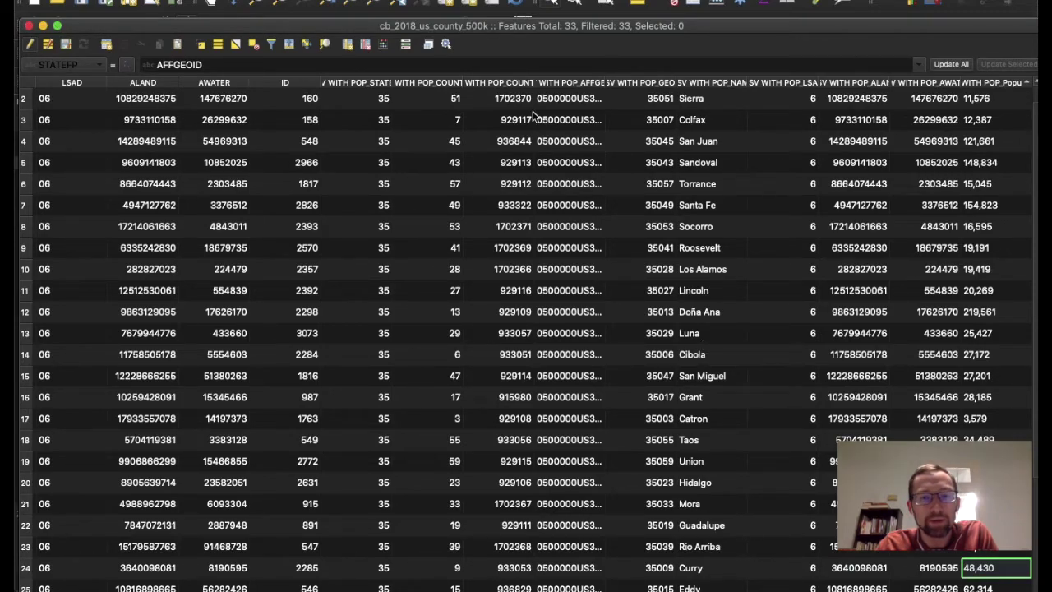
pyautogui.click(29, 28)
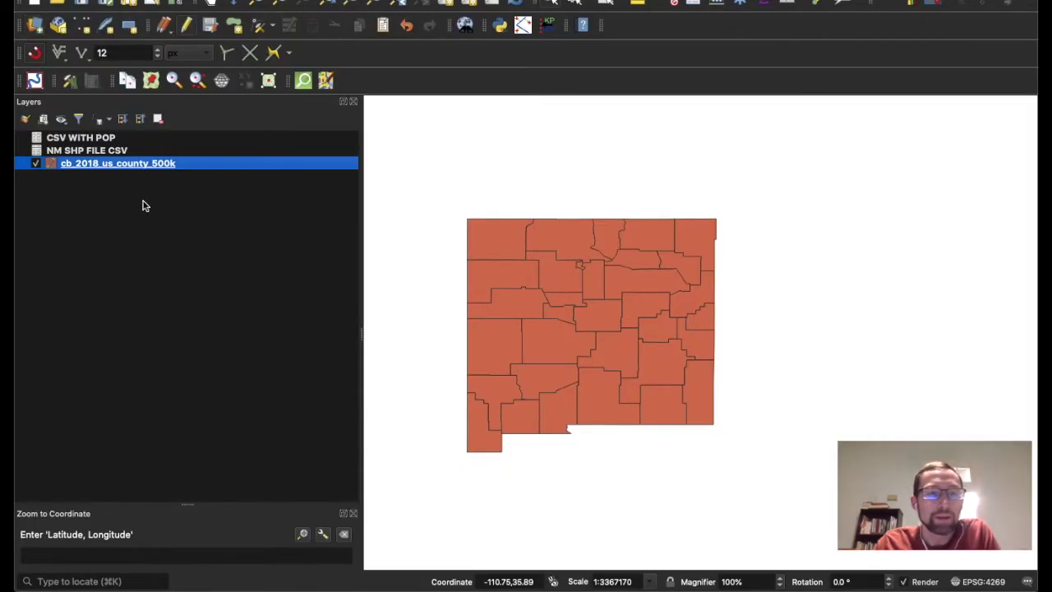
# - Save the county layer's features in KML format as NM_KML.kml and add it to the map
pyautogui.click(450, 354)
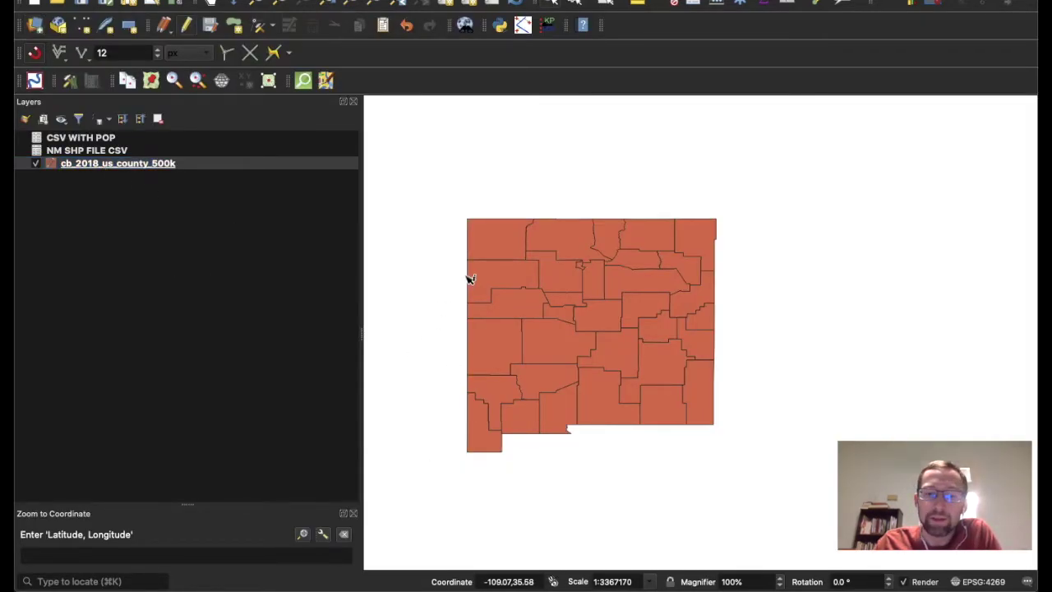
pyautogui.rightClick(110, 168)
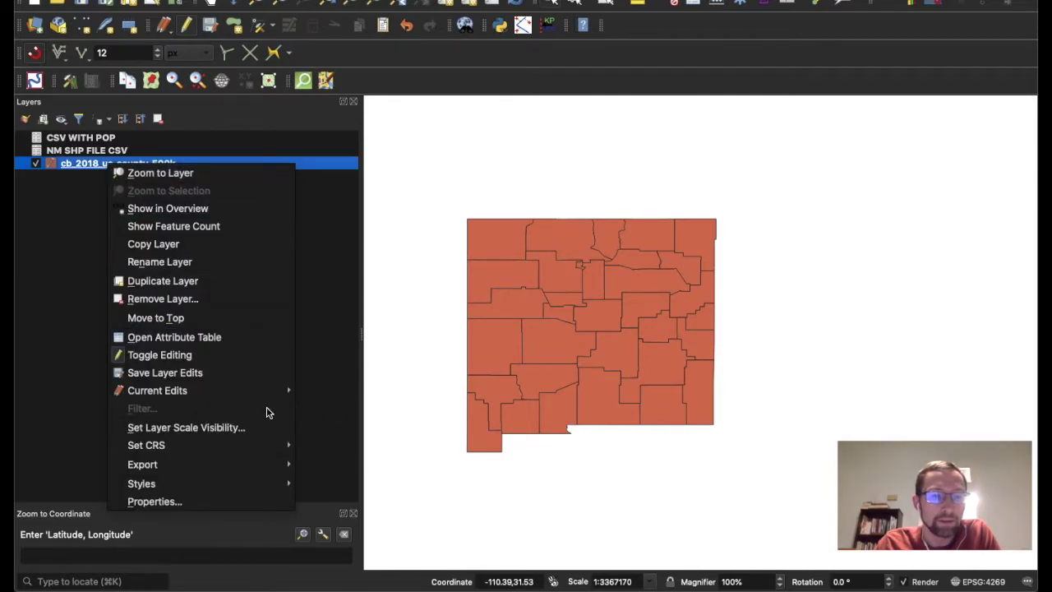
pyautogui.moveTo(251, 465)
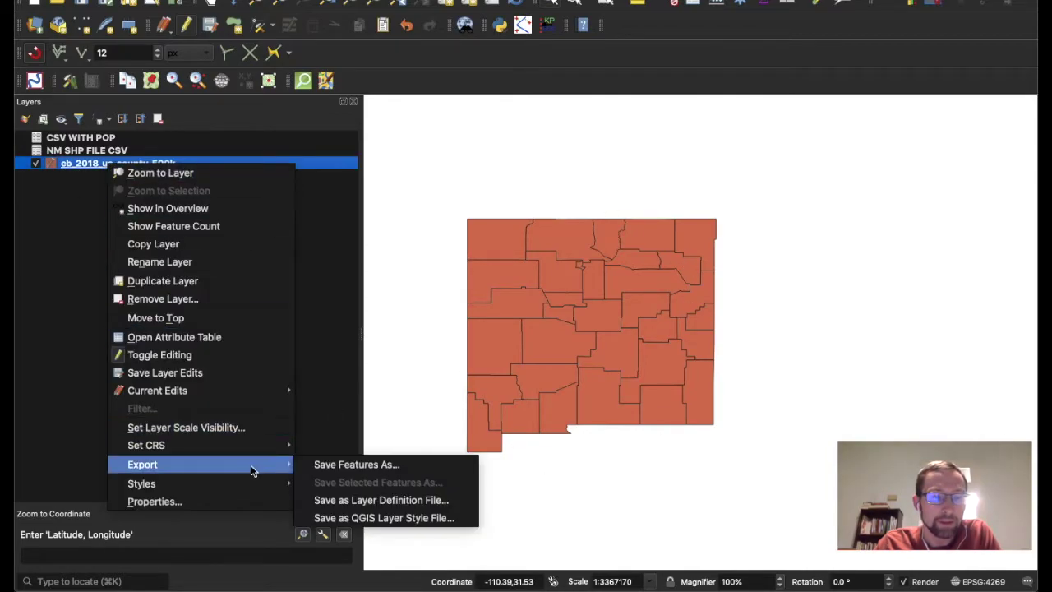
pyautogui.click(323, 465)
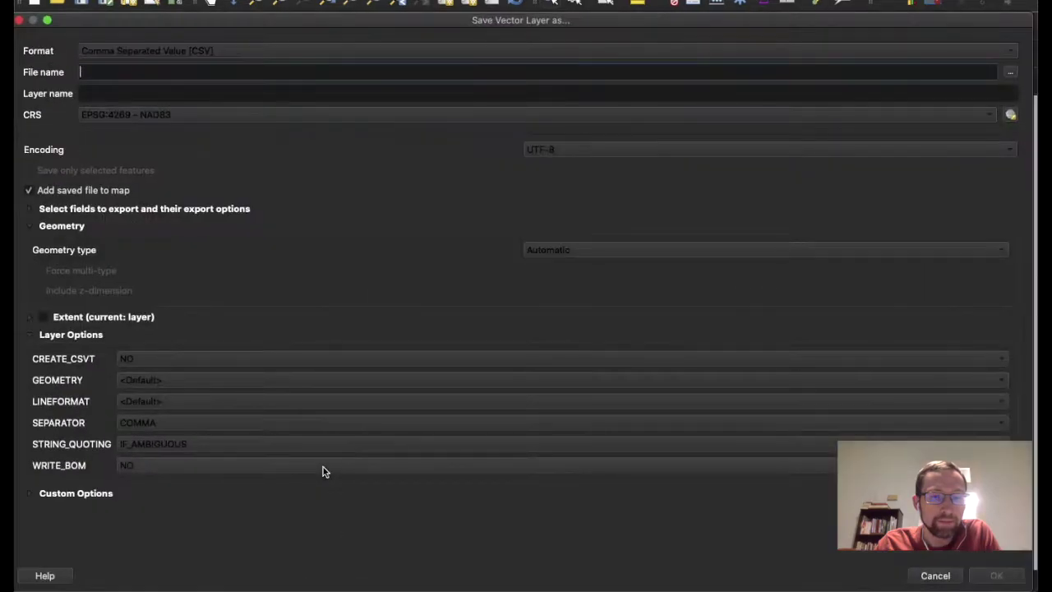
pyautogui.click(222, 50)
pyautogui.click(218, 183)
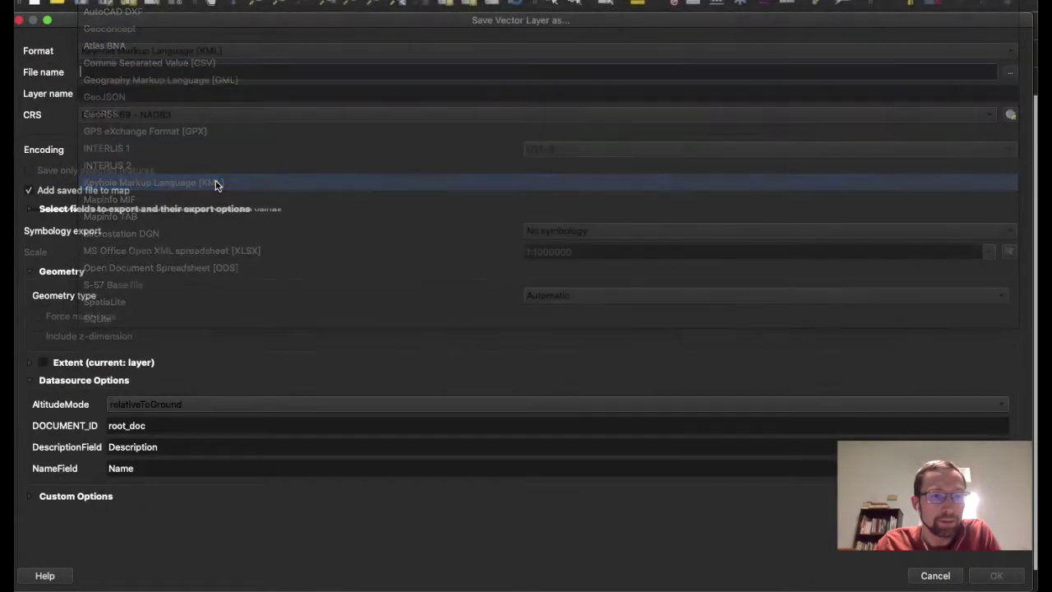
pyautogui.click(1011, 75)
pyautogui.click(462, 96)
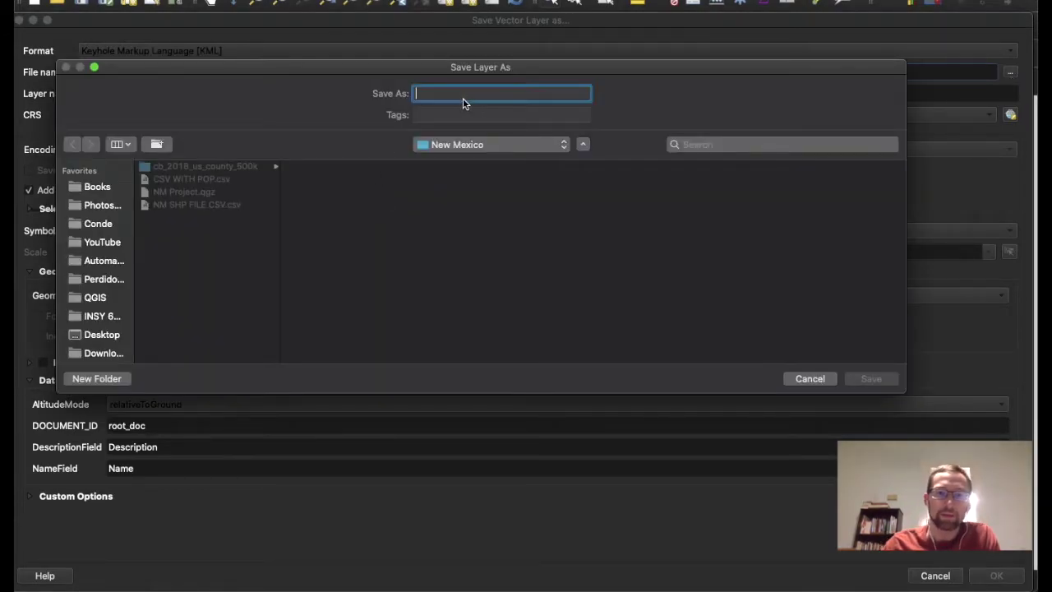
pyautogui.write('NM_KML')
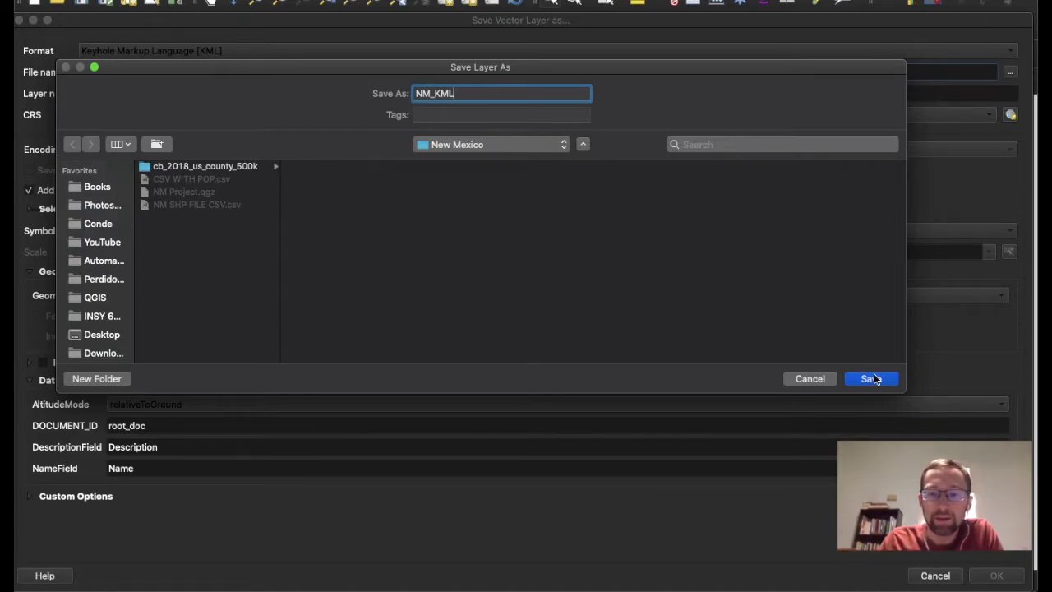
pyautogui.click(869, 377)
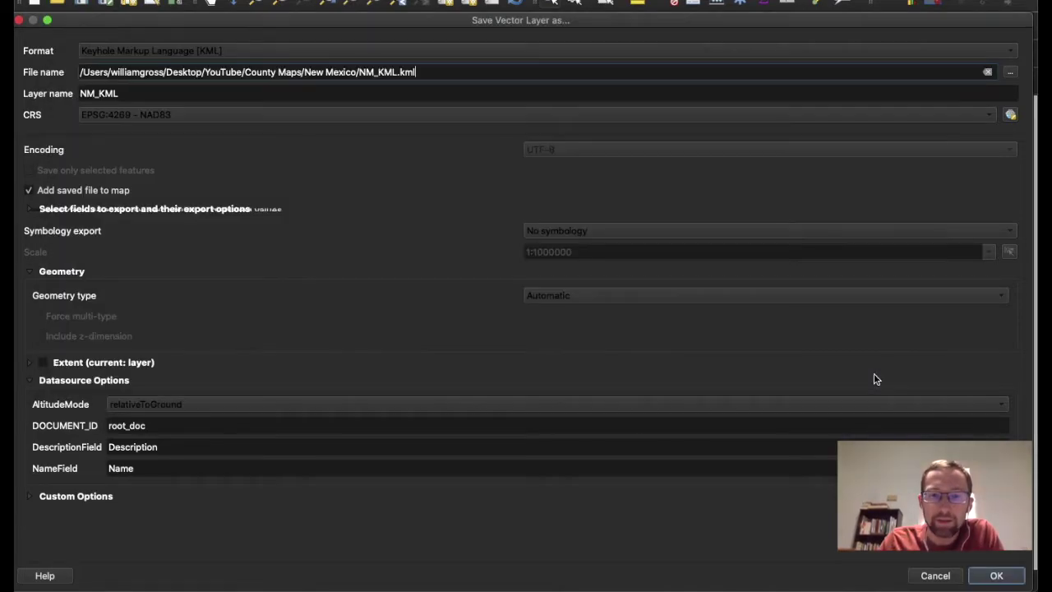
pyautogui.click(996, 575)
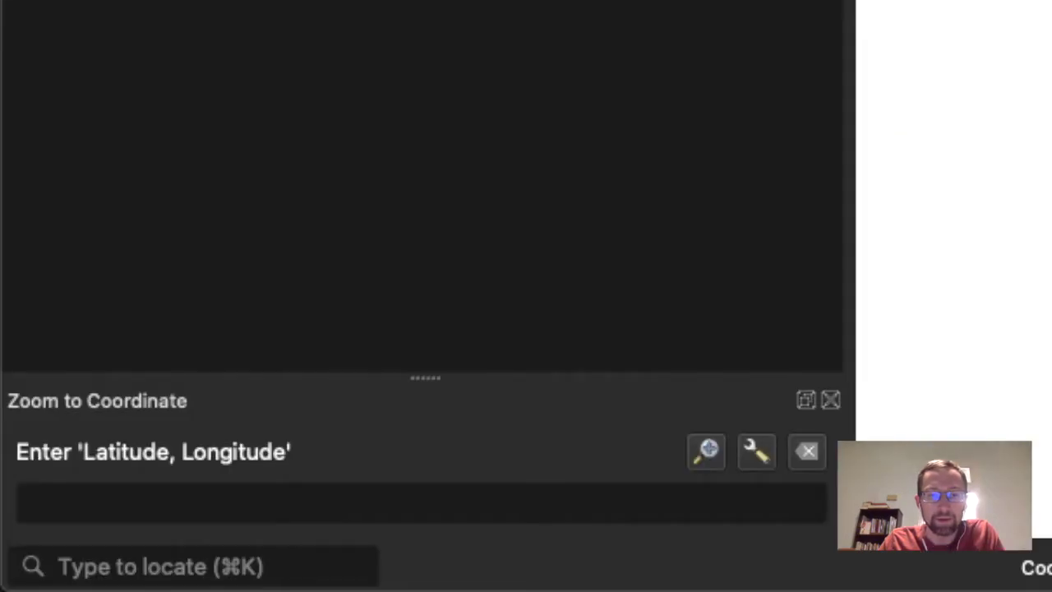
# - Drag NM_KML.kml from Finder into the Untitled layer's import box in Google My Maps
pyautogui.press('super+Tab')
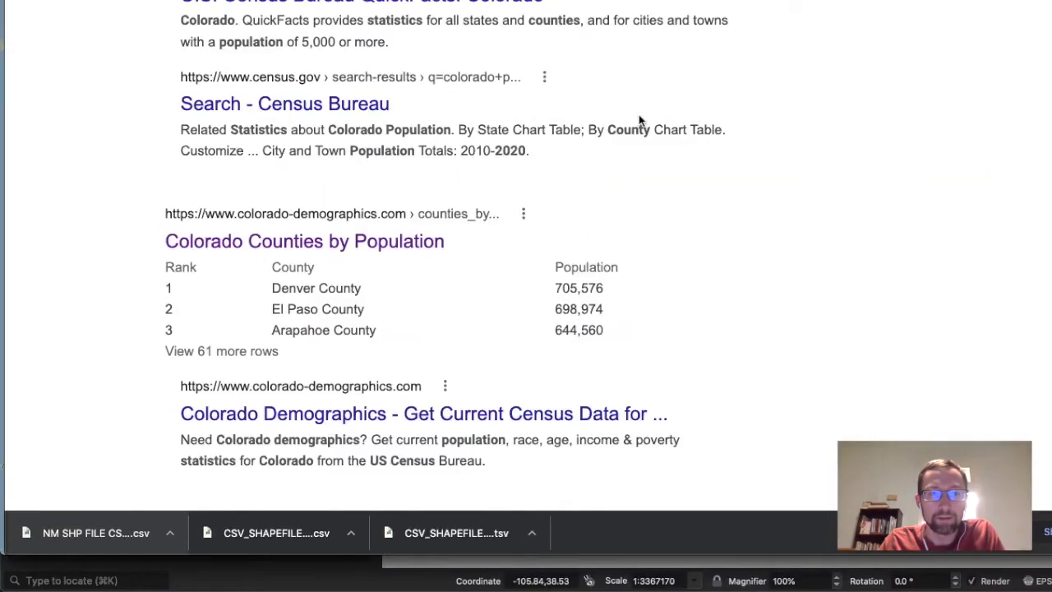
pyautogui.press('super+Tab')
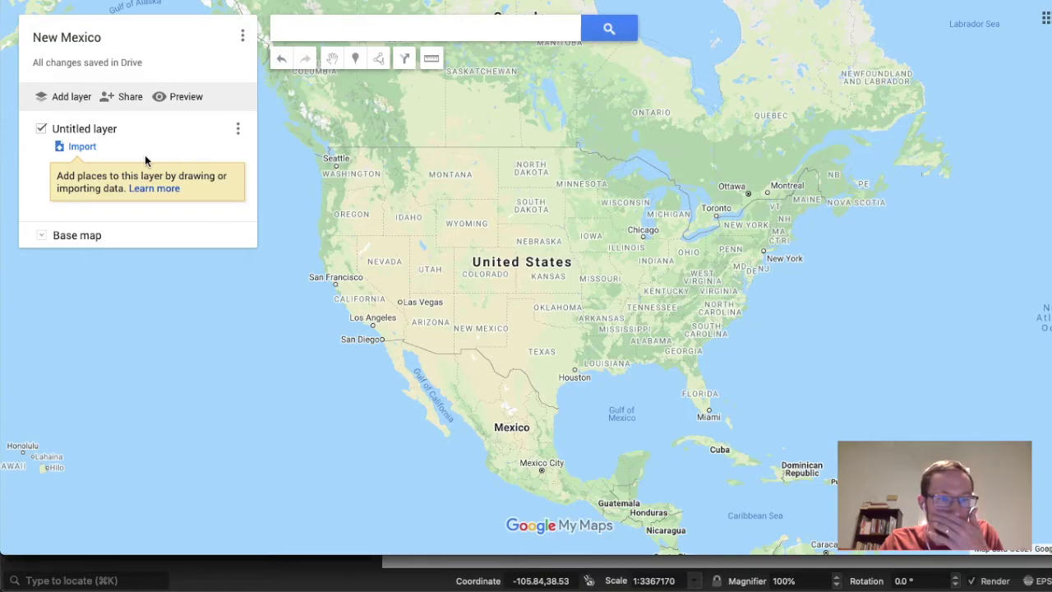
pyautogui.click(85, 149)
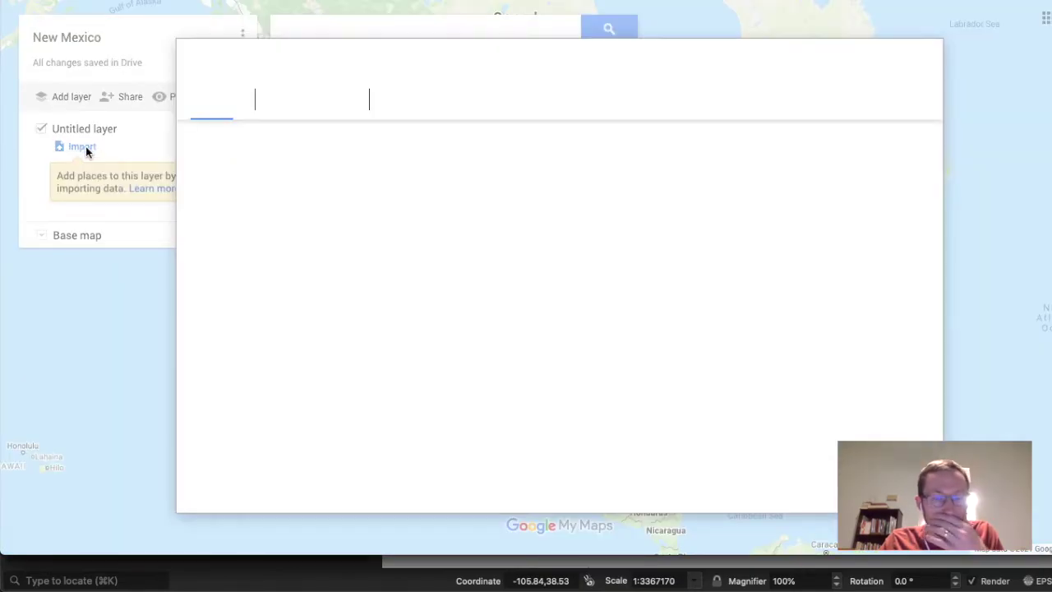
pyautogui.press('super+Tab')
pyautogui.press('super+Tab')
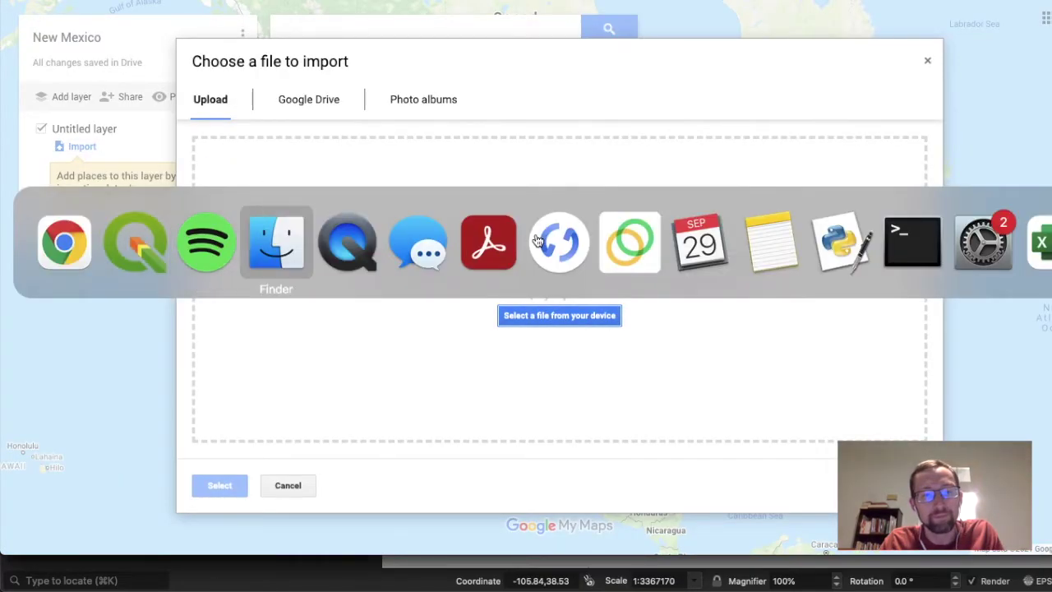
pyautogui.moveTo(340, 120); pyautogui.dragTo(491, 270)
pyautogui.press('super+Tab')
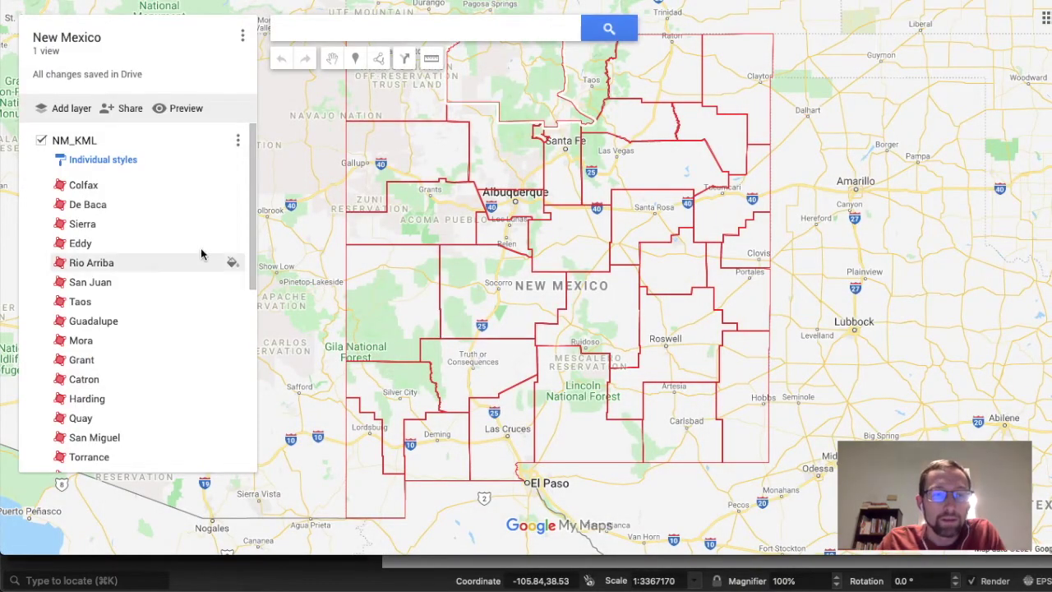
# - Set the NM_KML layer to Uniform style with labels from CSV WITH POP_Population
pyautogui.click(119, 162)
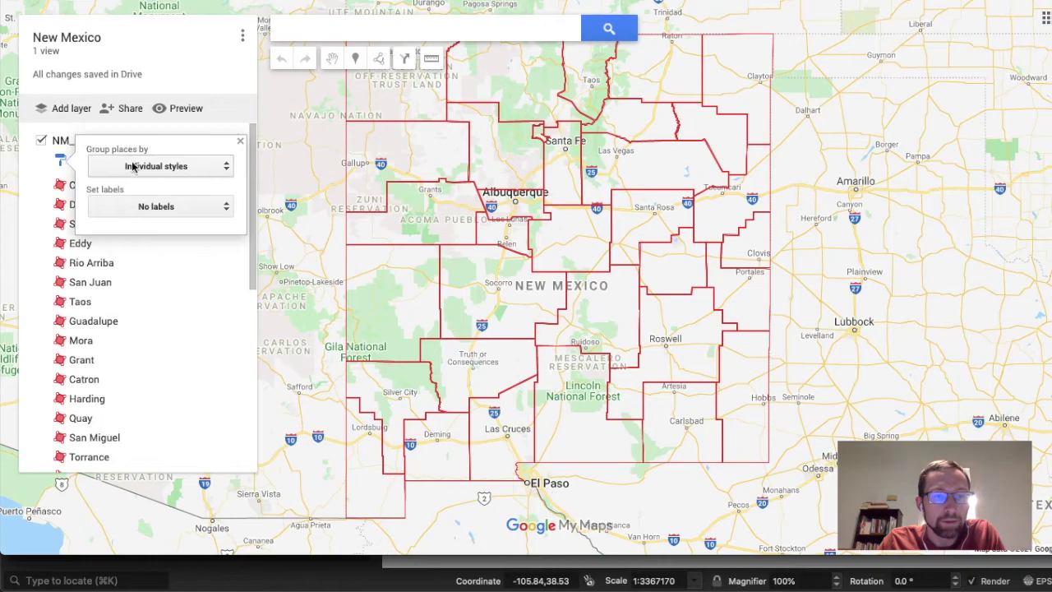
pyautogui.click(45, 171)
pyautogui.click(97, 163)
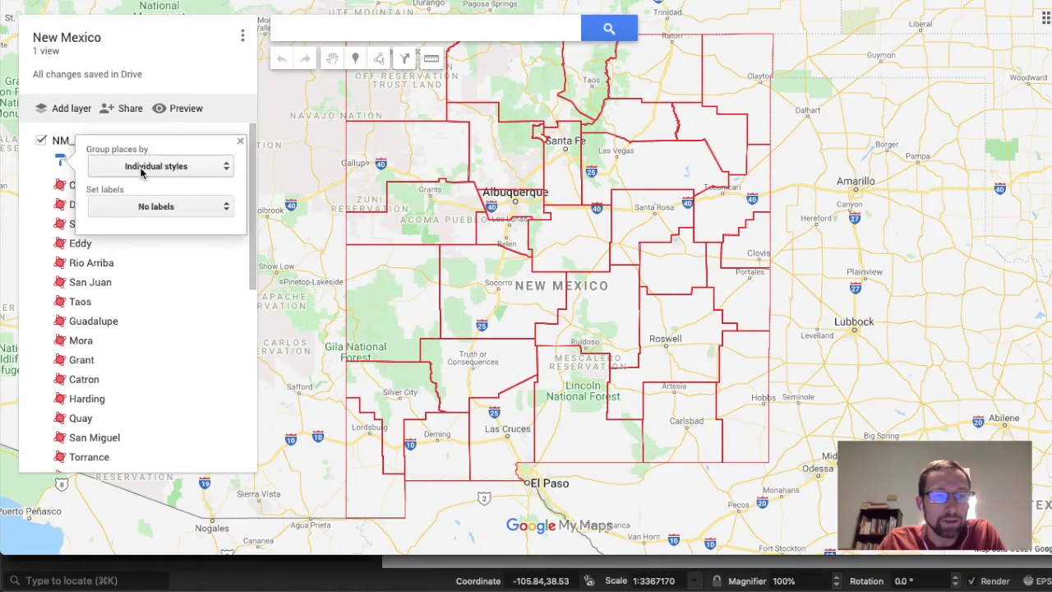
pyautogui.click(142, 169)
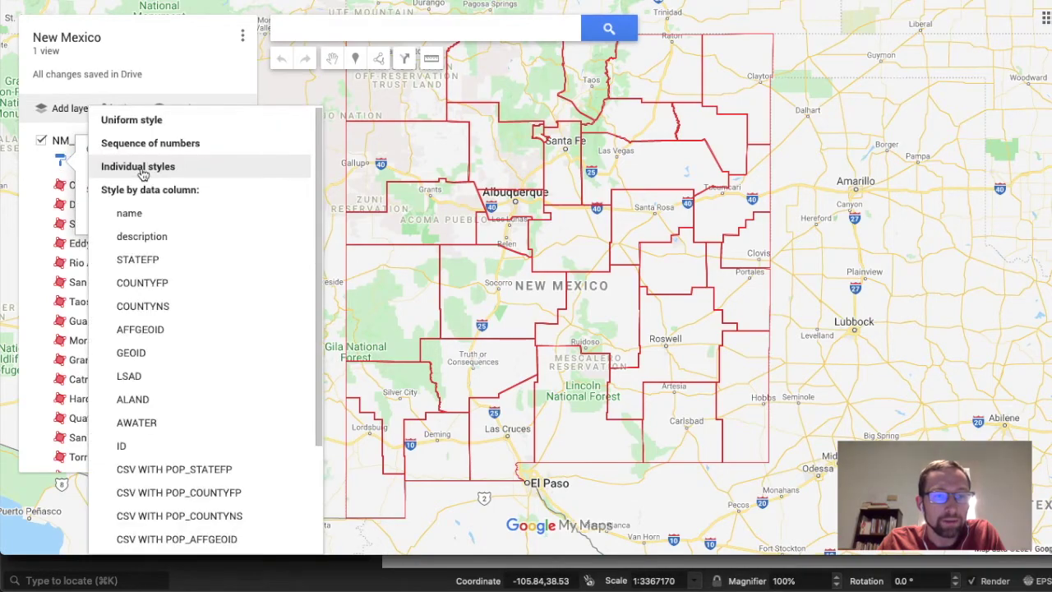
pyautogui.click(156, 124)
pyautogui.click(177, 211)
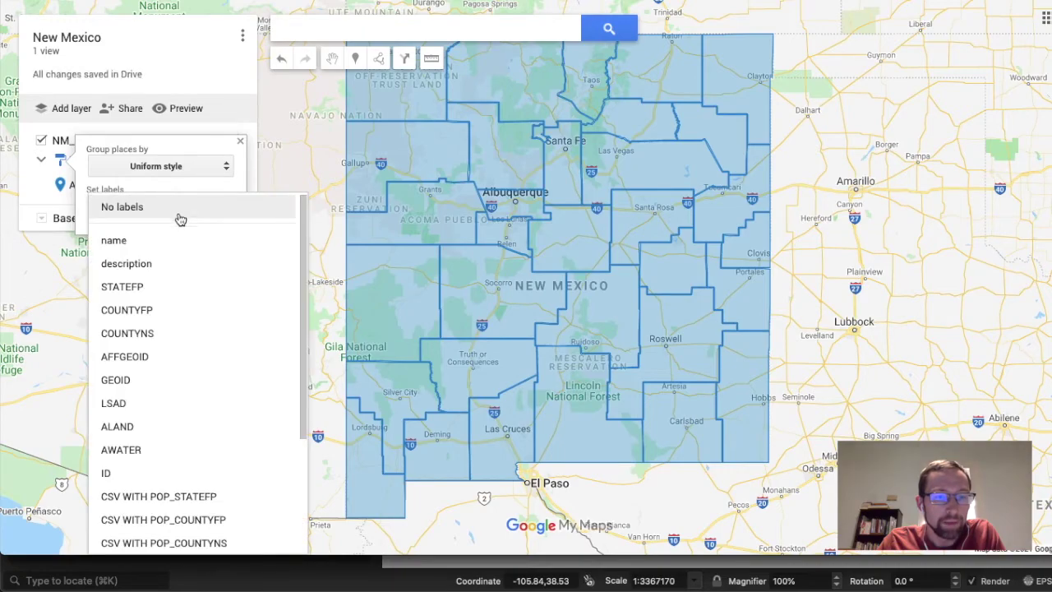
pyautogui.scroll(-4, 217, 426)
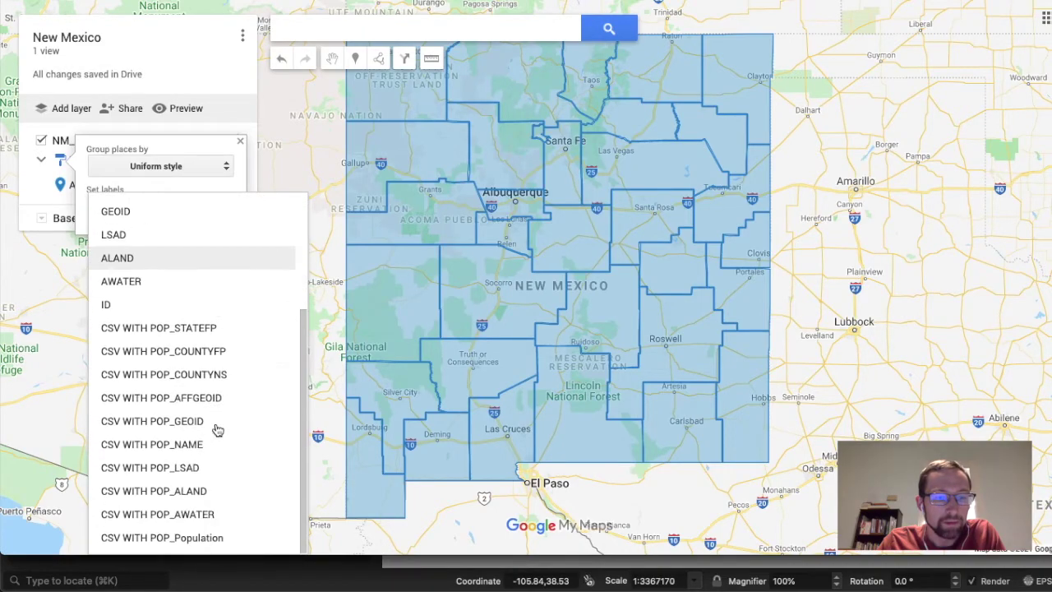
pyautogui.click(196, 538)
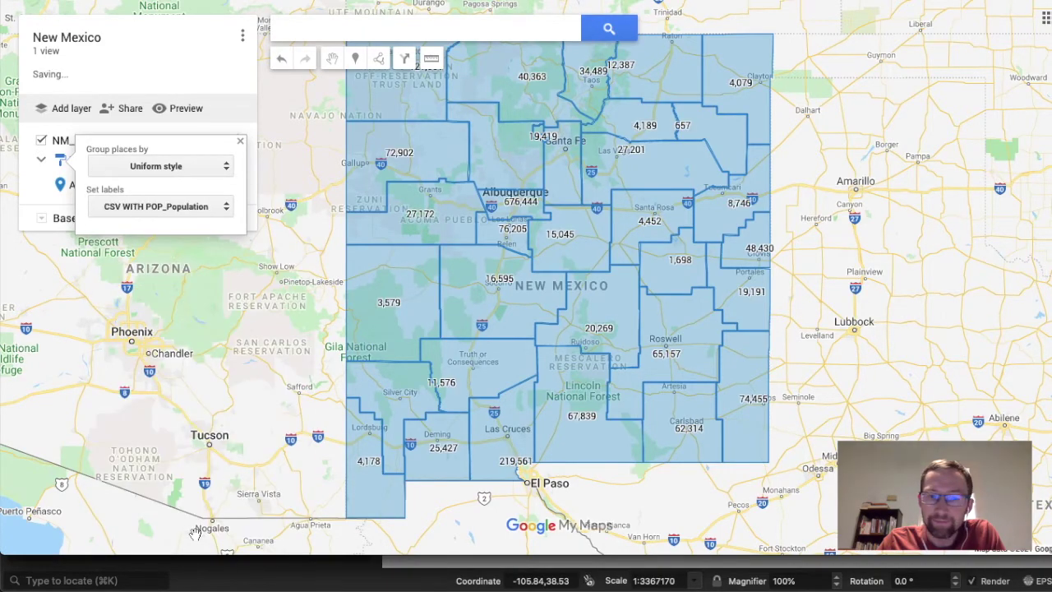
pyautogui.click(825, 128)
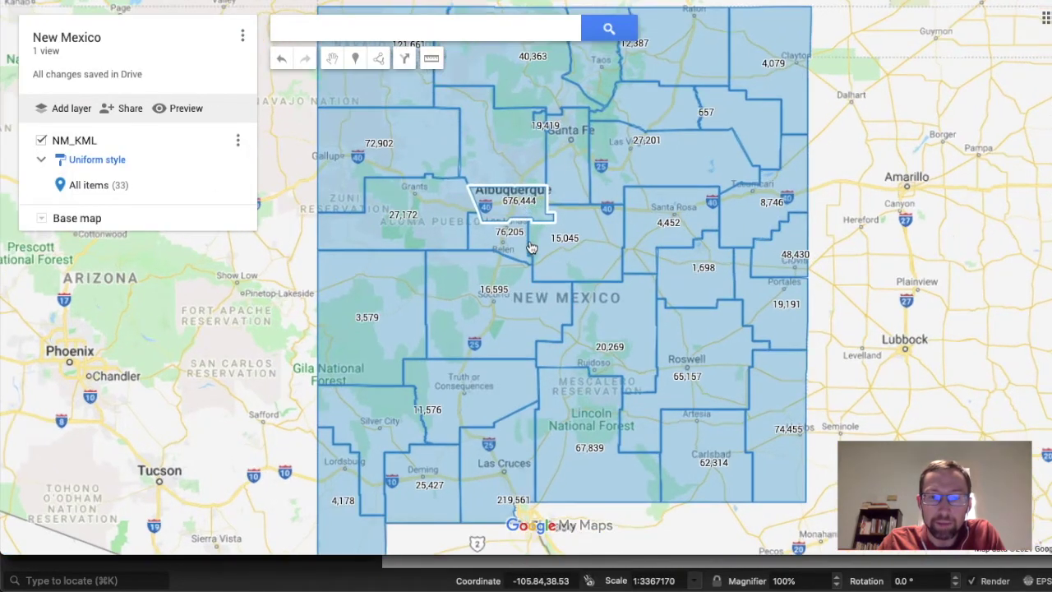
# - Zoom and pan across New Mexico to check county population labels like 676,444 and 219,561
pyautogui.scroll(2, 527, 212)
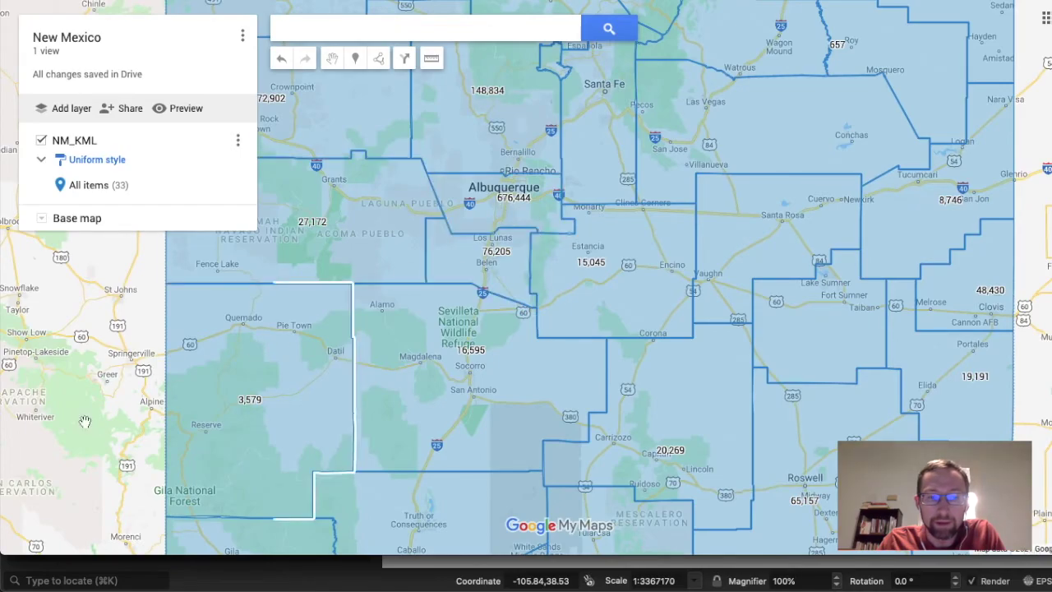
pyautogui.moveTo(131, 341); pyautogui.dragTo(133, 382)
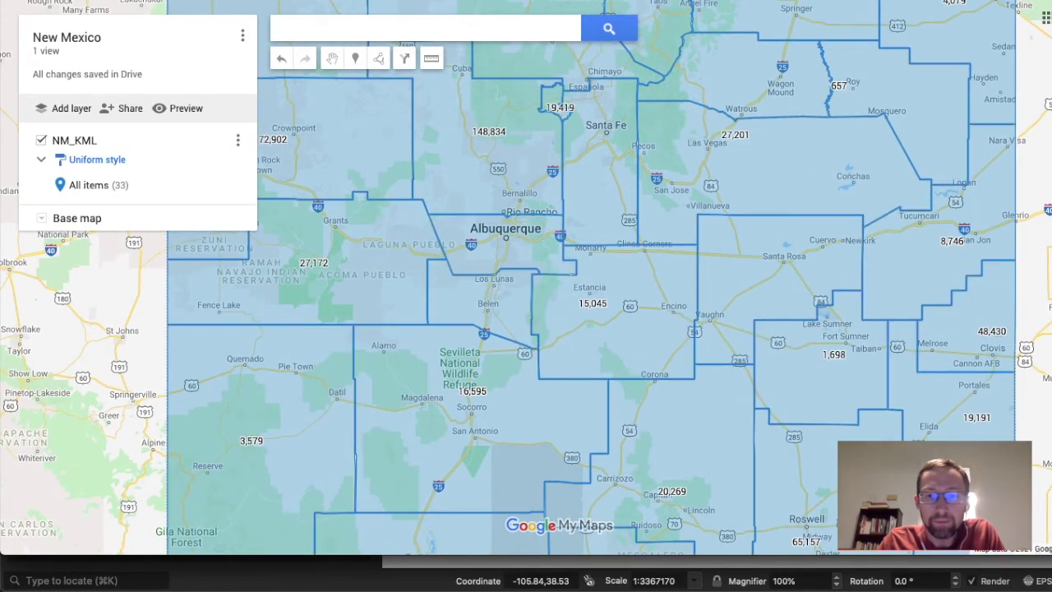
pyautogui.moveTo(1017, 328); pyautogui.dragTo(992, 109)
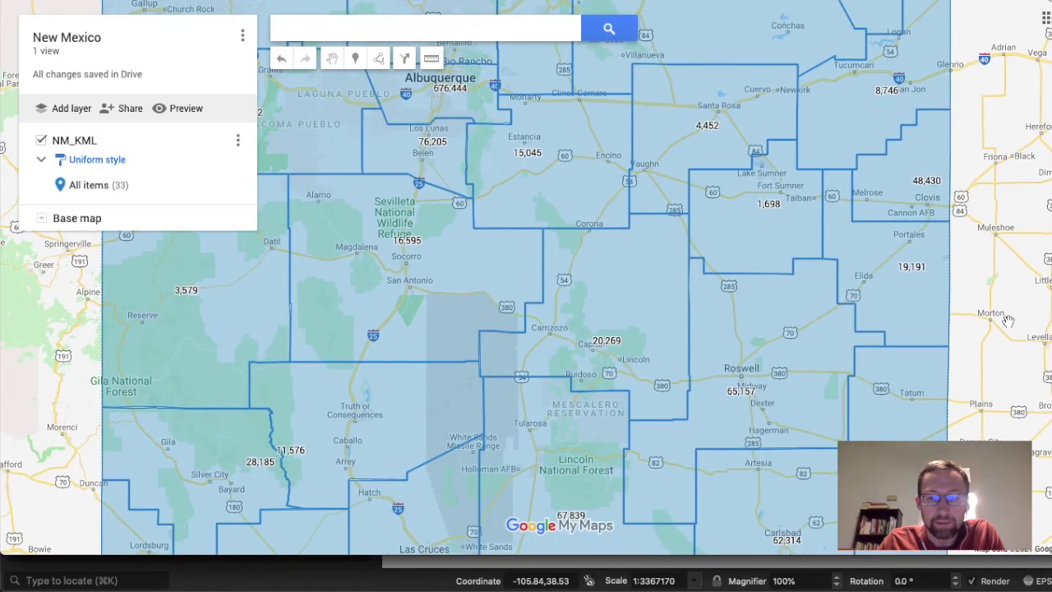
pyautogui.scroll(-1, 1008, 320)
pyautogui.moveTo(998, 431); pyautogui.dragTo(772, 462)
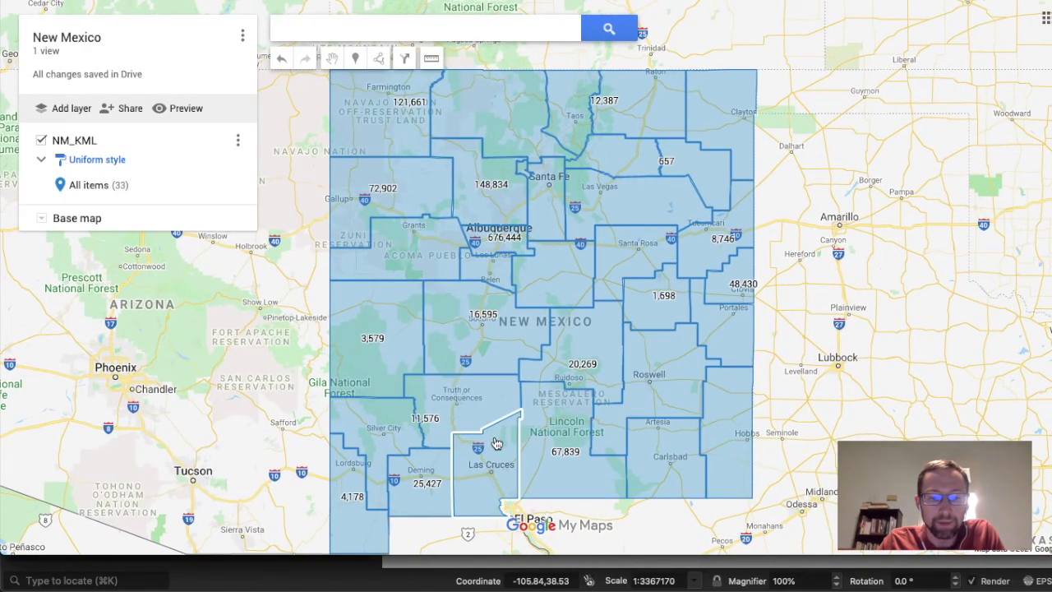